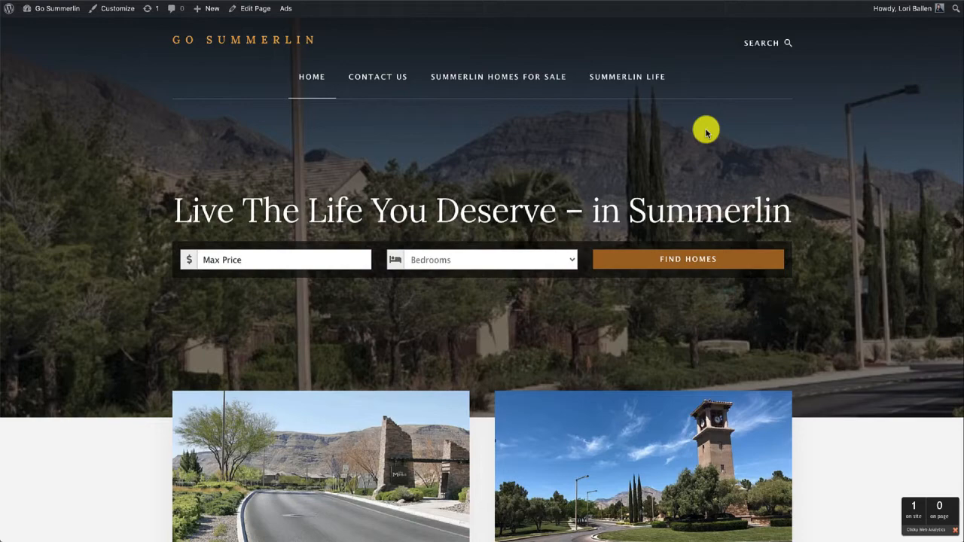
- Open The Mesa village page from its card on the Go Summerlin home page
scroll(707, 133, down, 5)
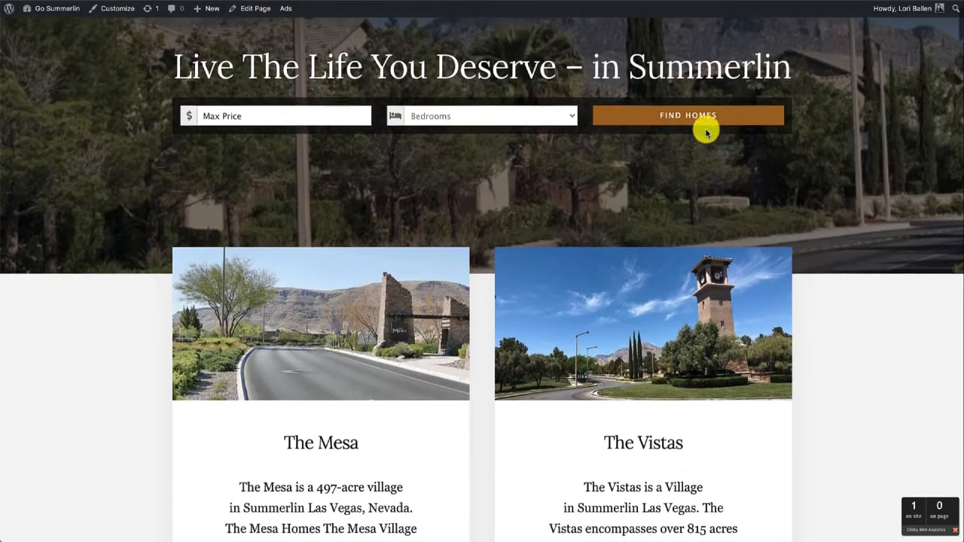
scroll(707, 133, down, 3)
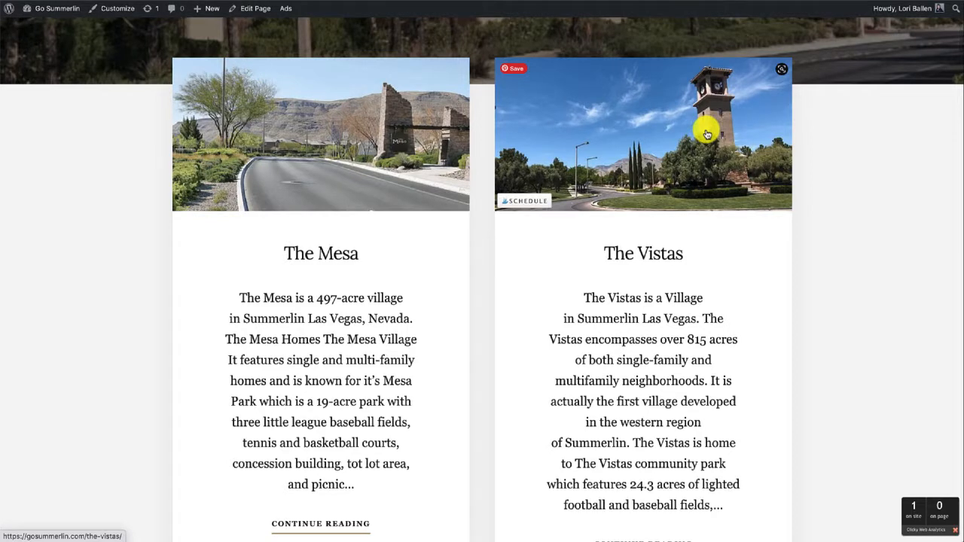
scroll(707, 134, up, 1)
scroll(707, 133, down, 1)
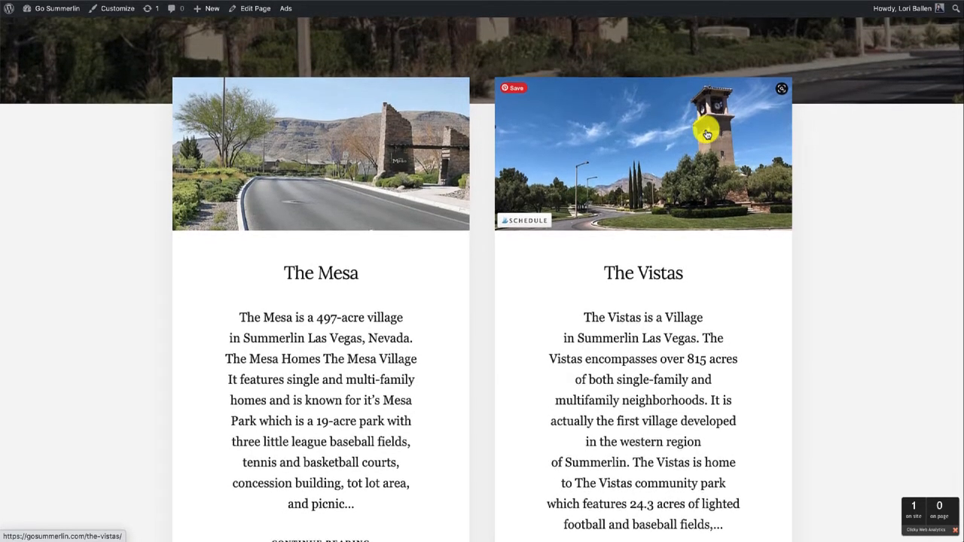
scroll(707, 133, up, 6)
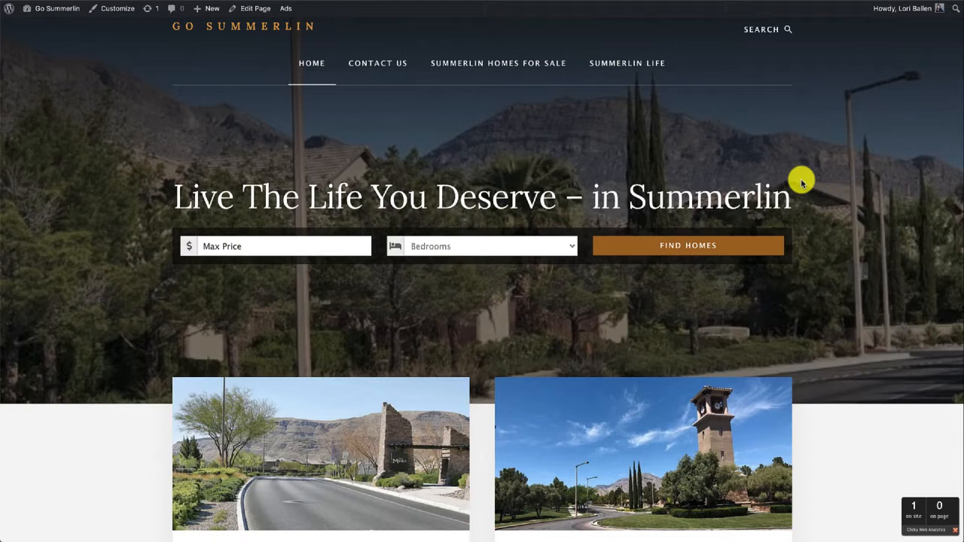
scroll(802, 182, down, 5)
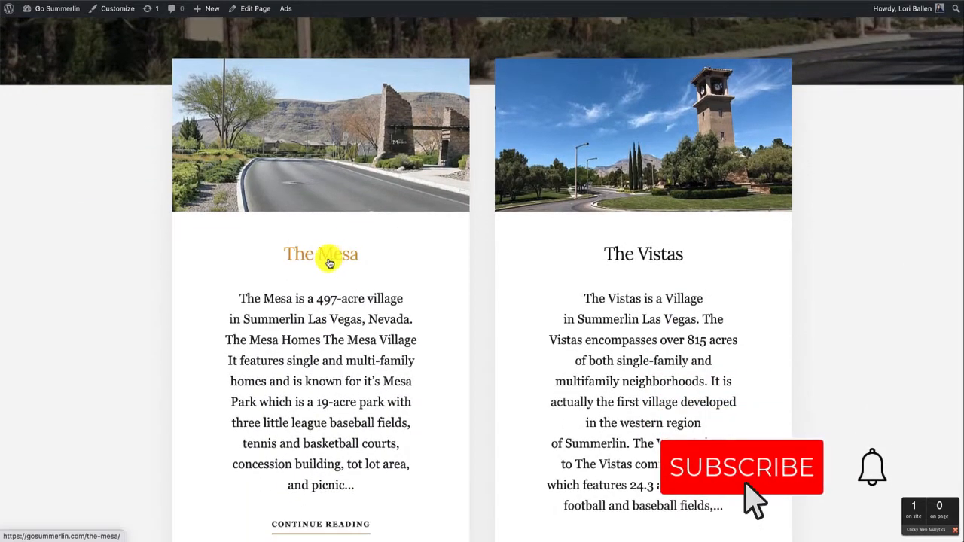
click(329, 260)
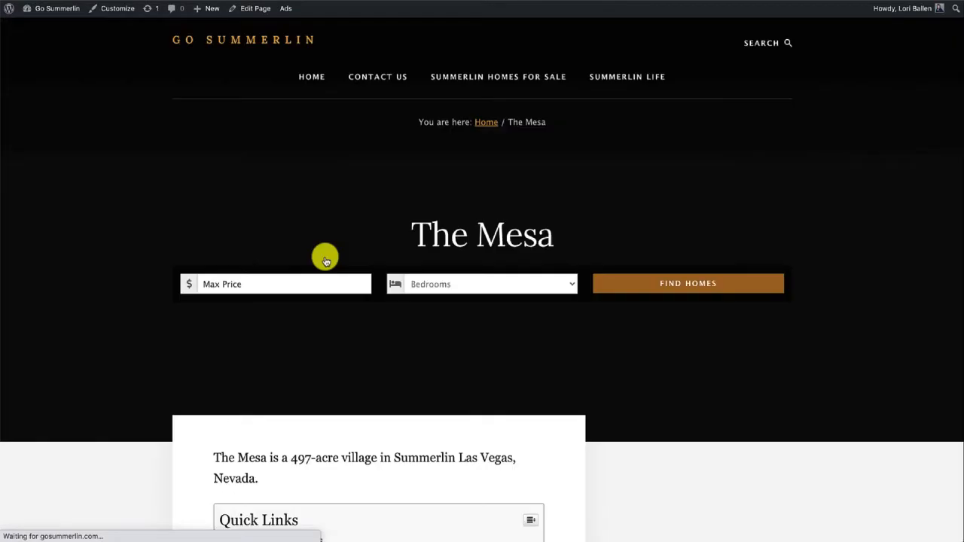
- Look over The Mesa page's sidebar widgets, from the realtor profile down to the Keller Williams Realty details
scroll(325, 261, down, 4)
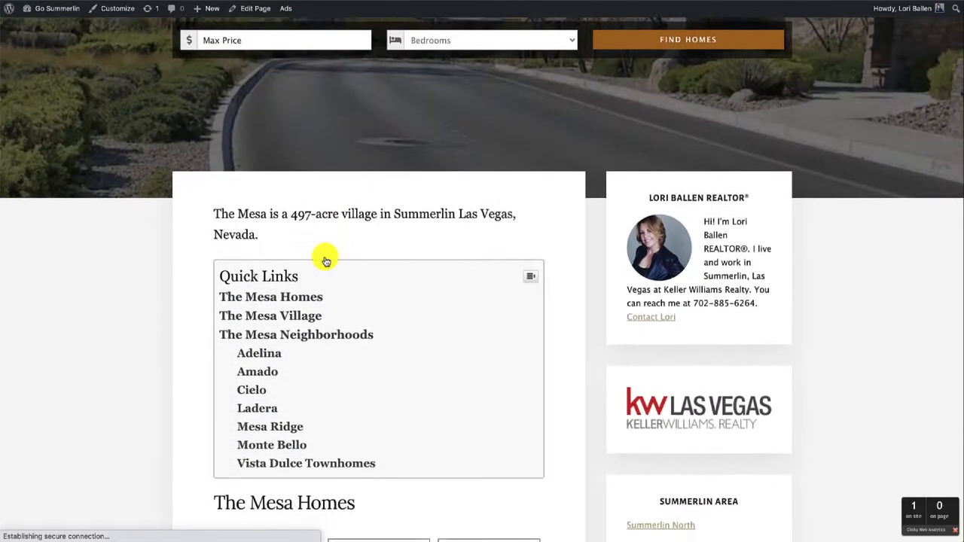
scroll(325, 261, down, 1)
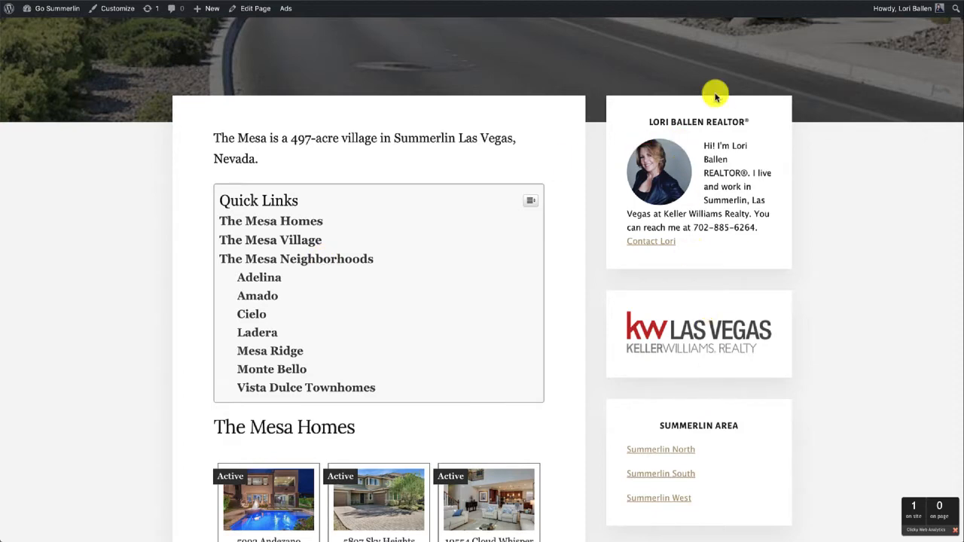
scroll(723, 432, down, 9)
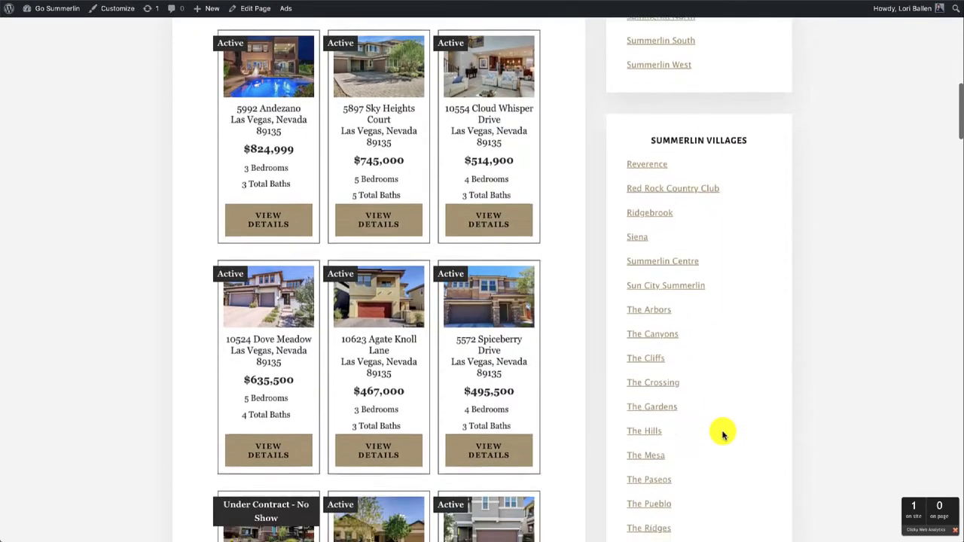
scroll(723, 432, down, 3)
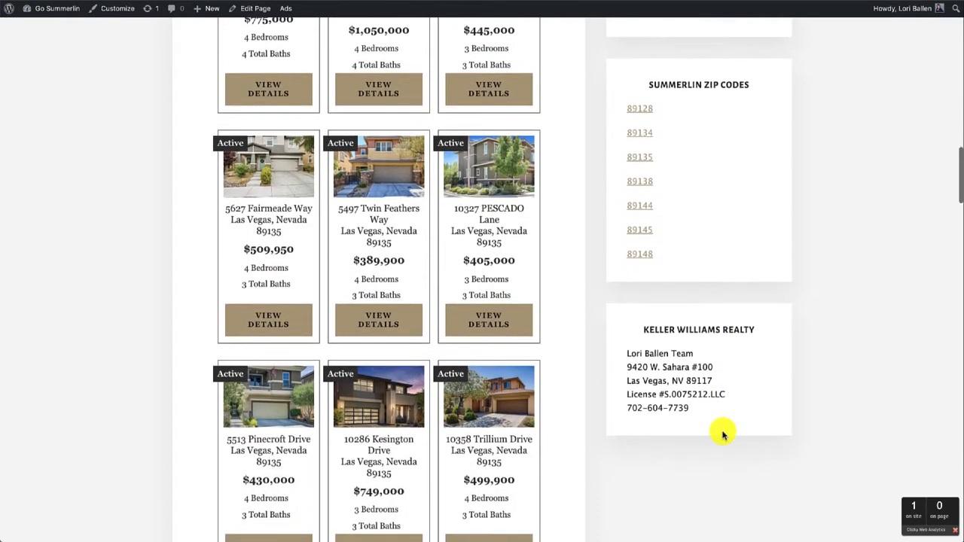
scroll(723, 431, up, 3)
scroll(723, 434, up, 8)
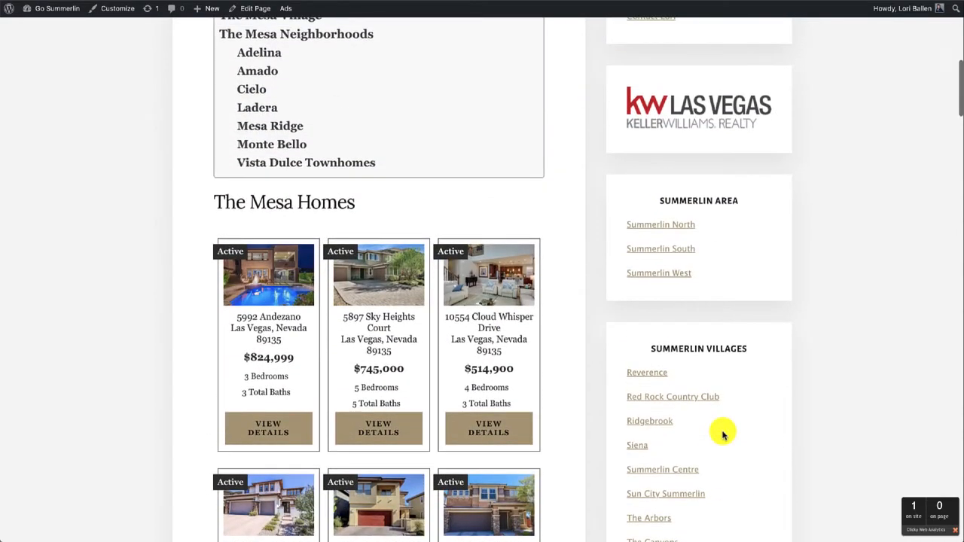
scroll(723, 435, up, 5)
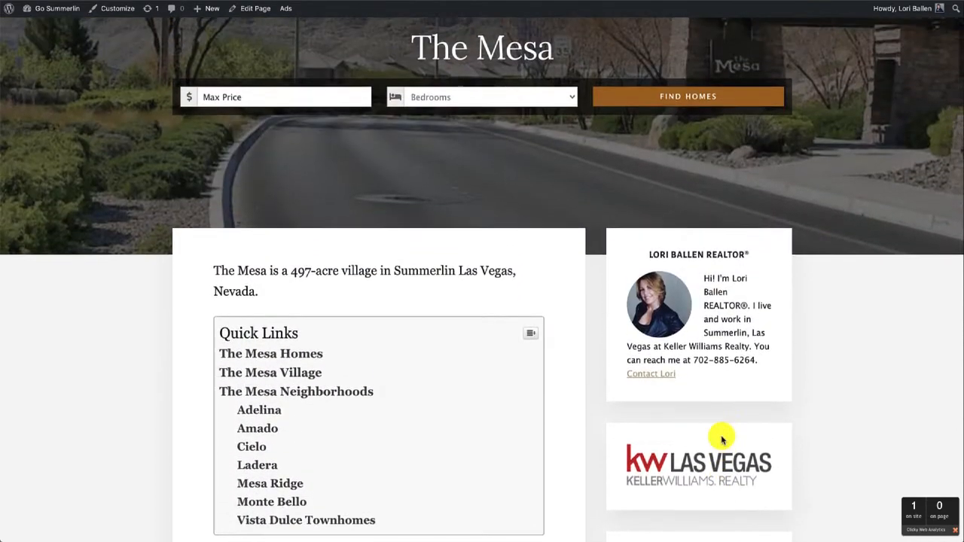
- Examine the sidebar's Summerlin Area, Summerlin Villages and Summerlin Zip Codes link lists and the Keller Williams Realty block
scroll(721, 439, down, 5)
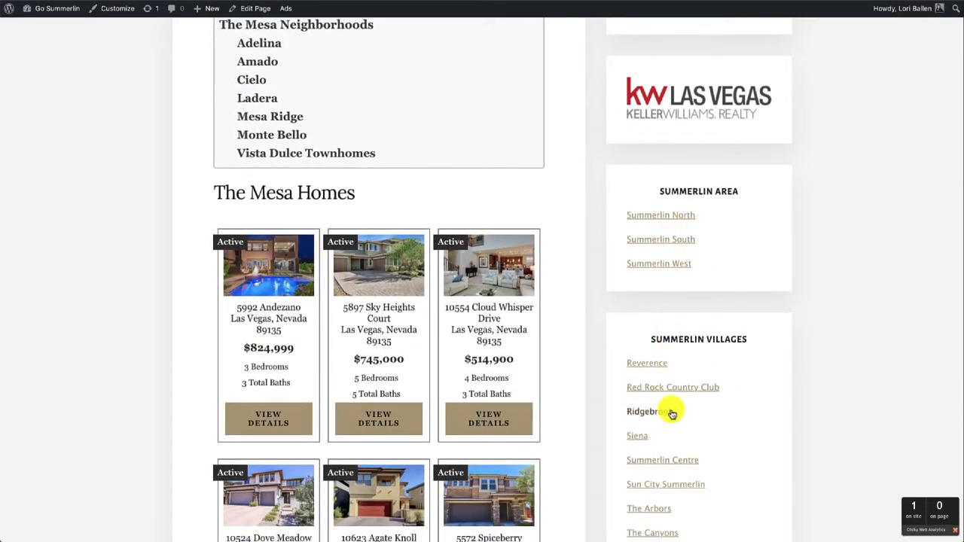
scroll(671, 410, down, 3)
scroll(682, 508, down, 5)
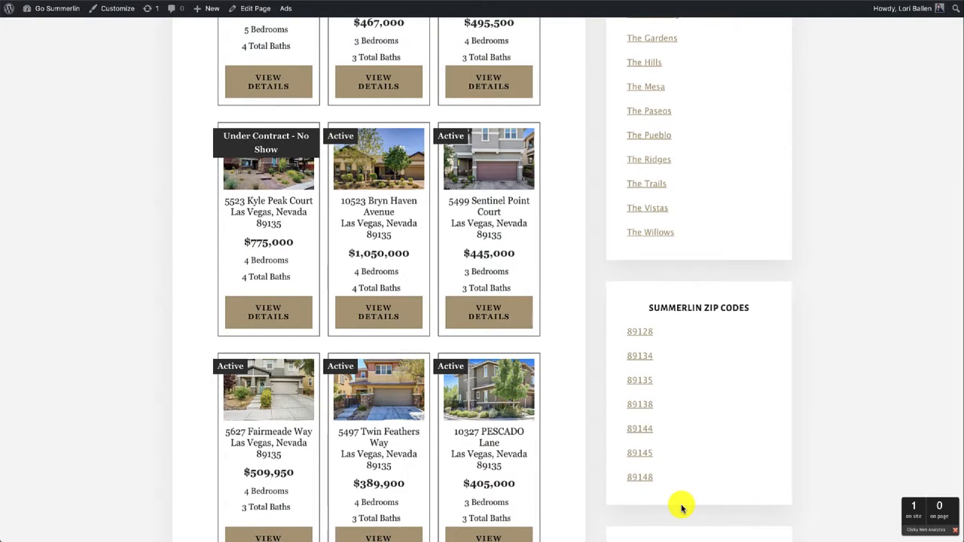
scroll(681, 506, down, 1)
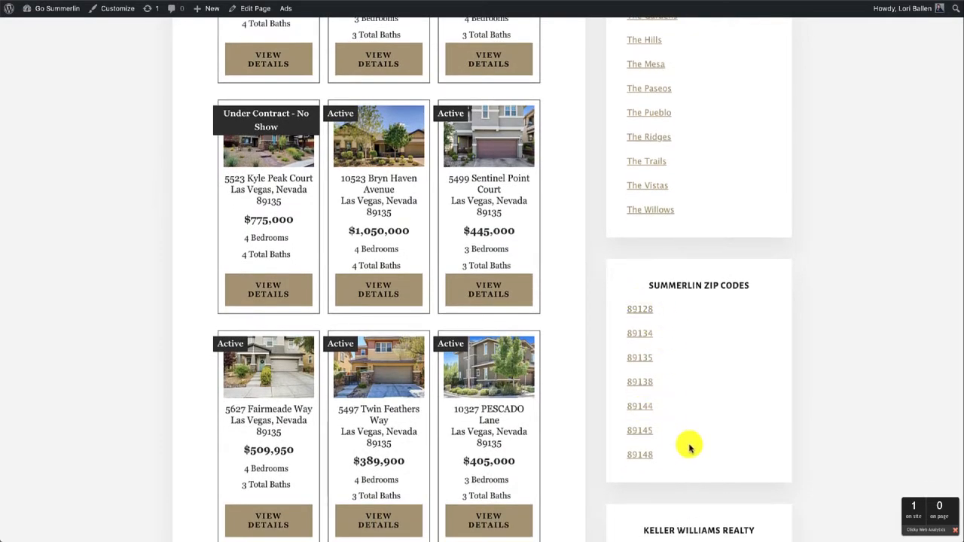
scroll(710, 442, up, 1)
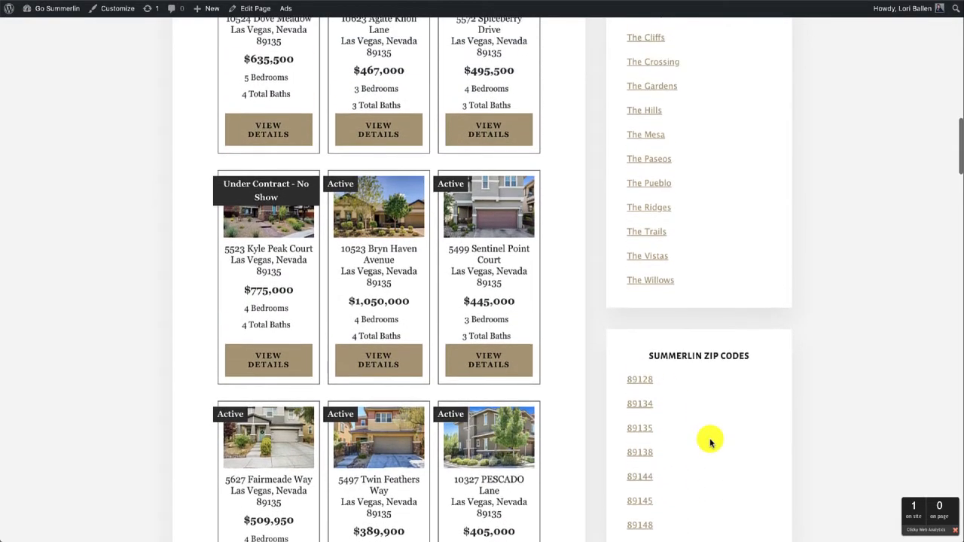
scroll(718, 351, up, 2)
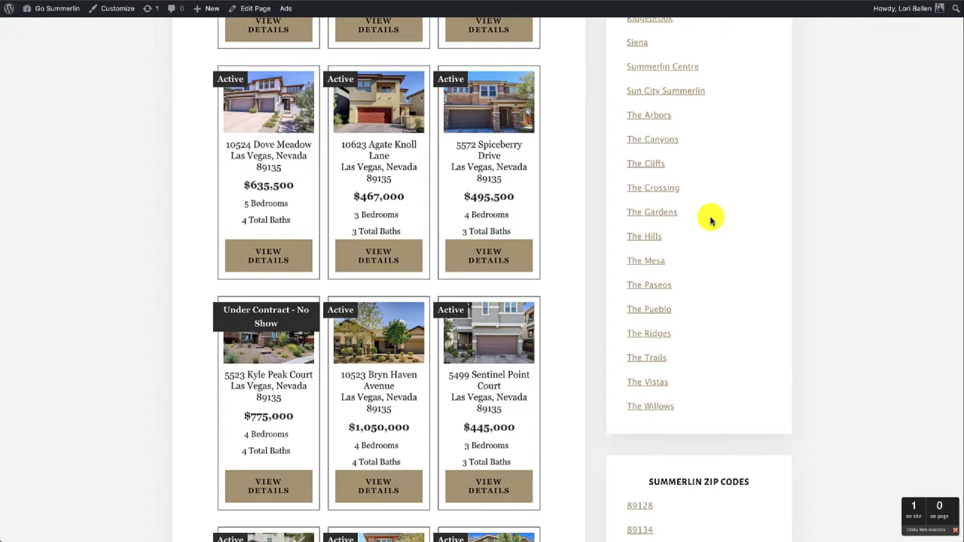
scroll(711, 219, up, 3)
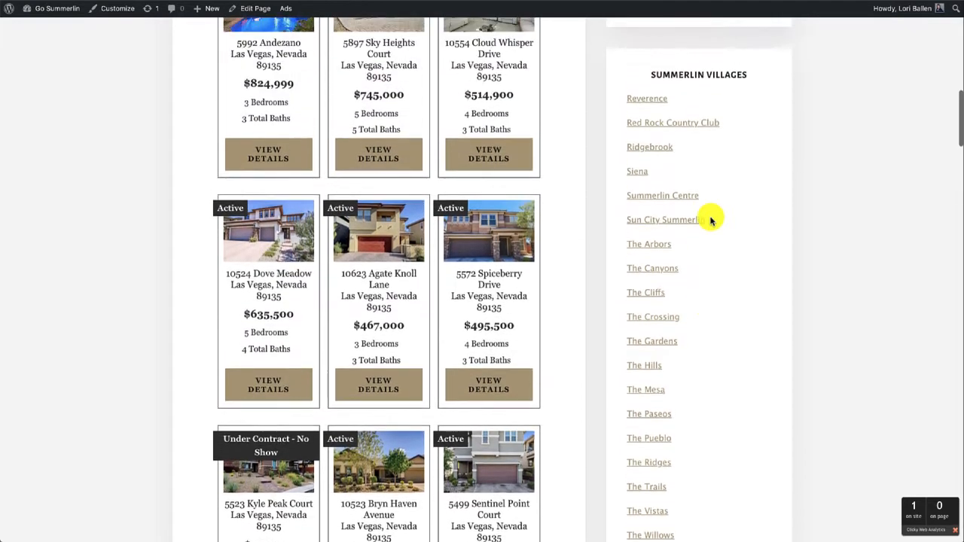
scroll(710, 219, down, 1)
scroll(710, 219, down, 1)
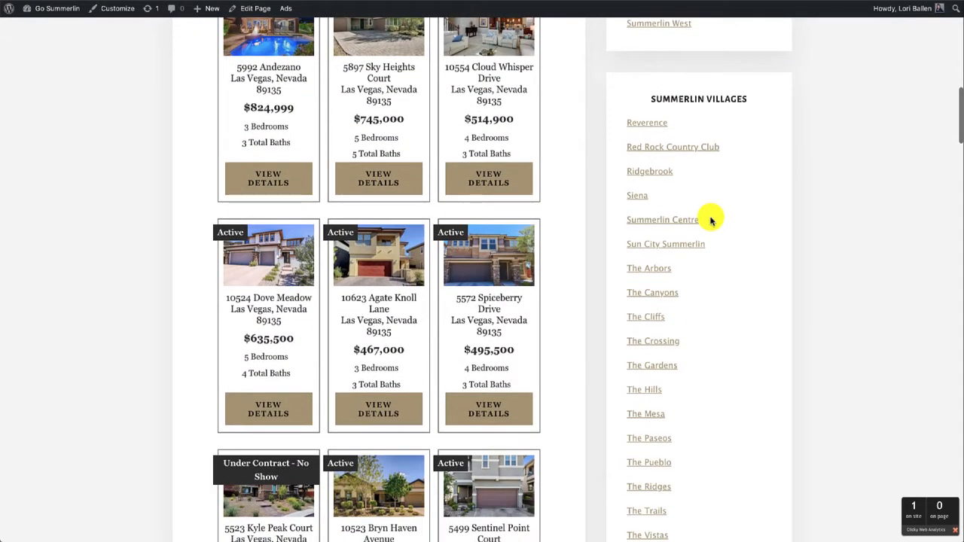
scroll(710, 219, down, 2)
scroll(711, 220, down, 3)
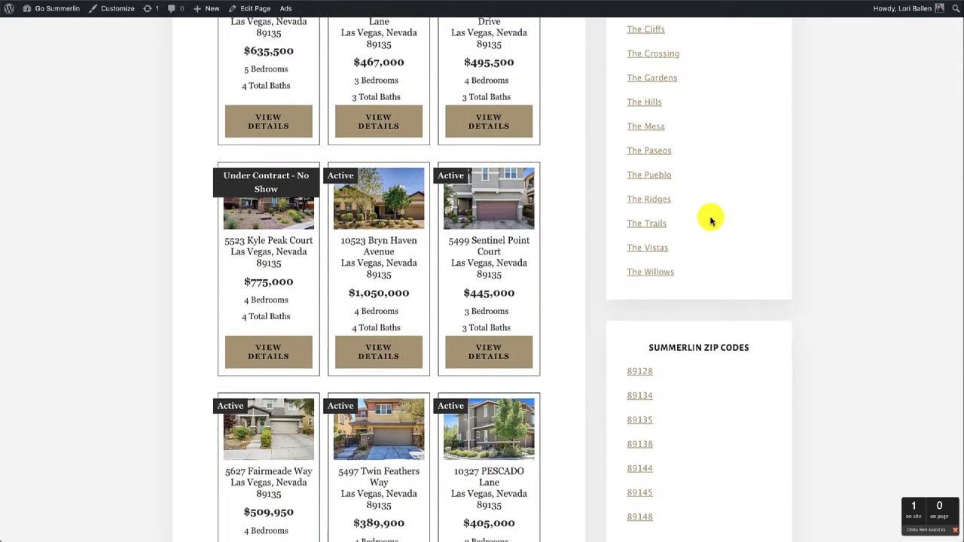
scroll(710, 219, down, 1)
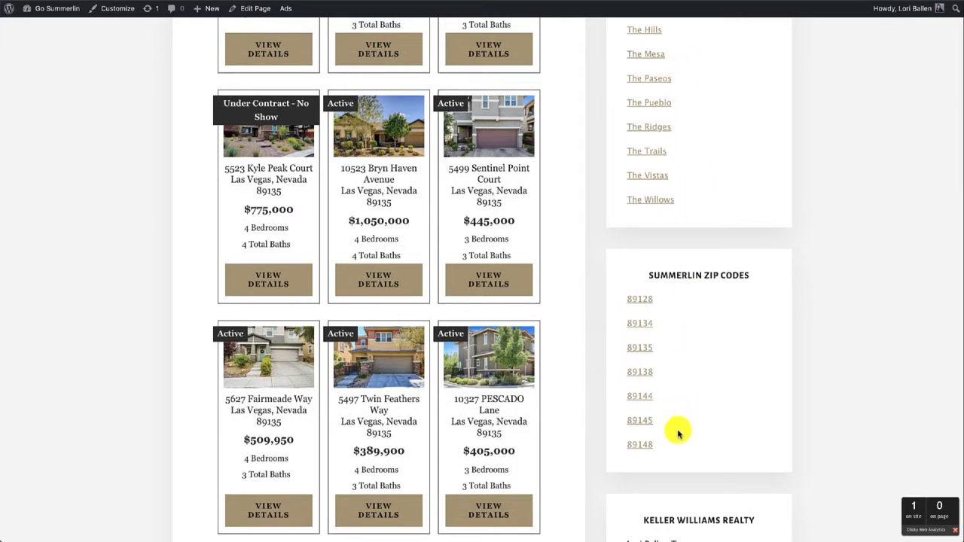
scroll(670, 501, down, 2)
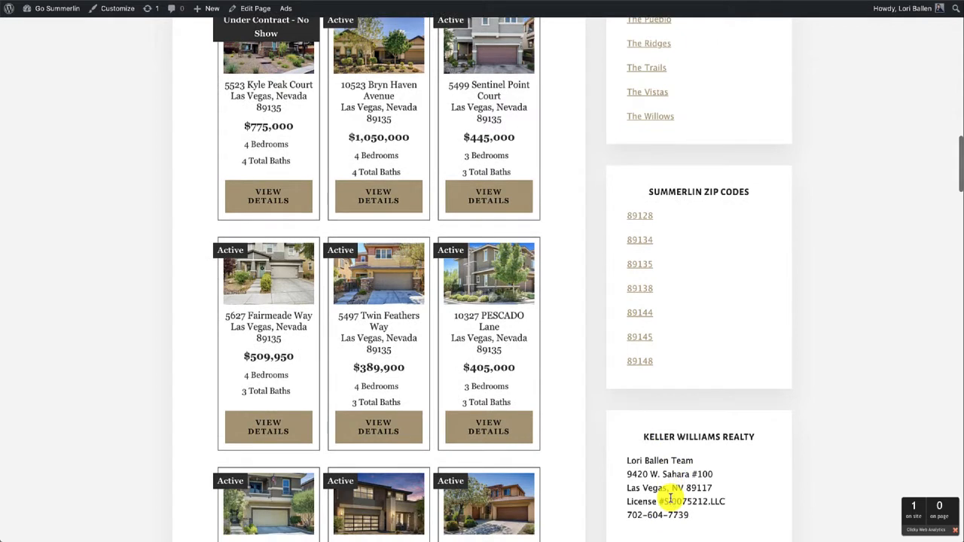
scroll(670, 498, up, 1)
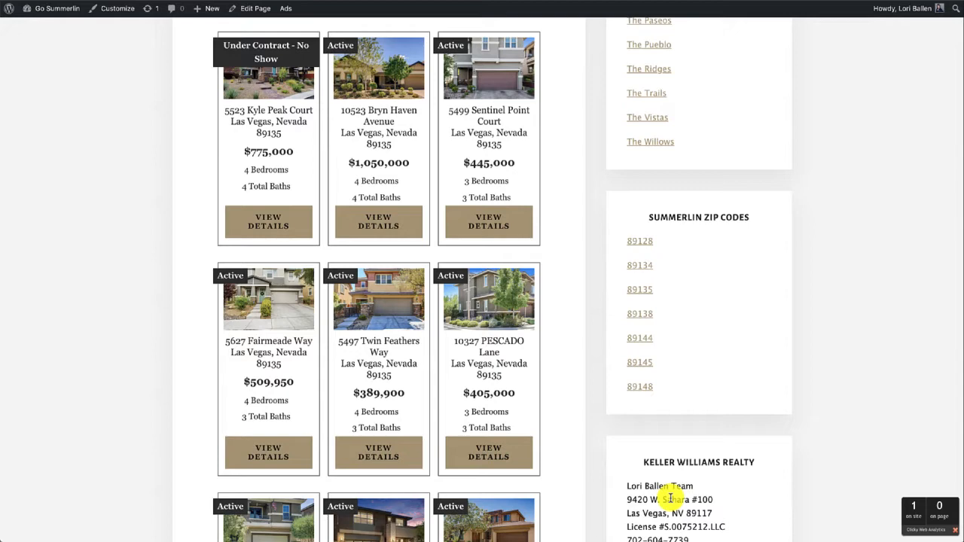
scroll(670, 498, up, 5)
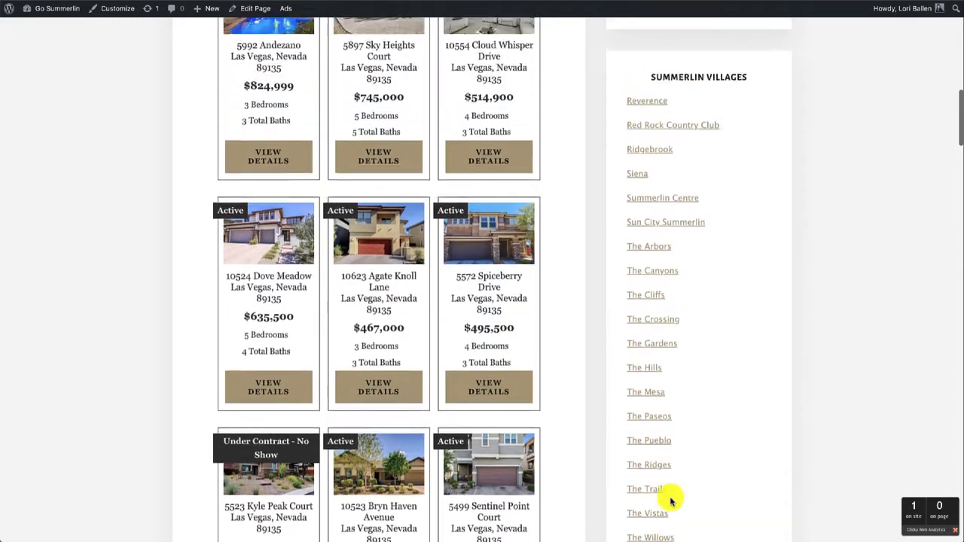
scroll(670, 499, up, 3)
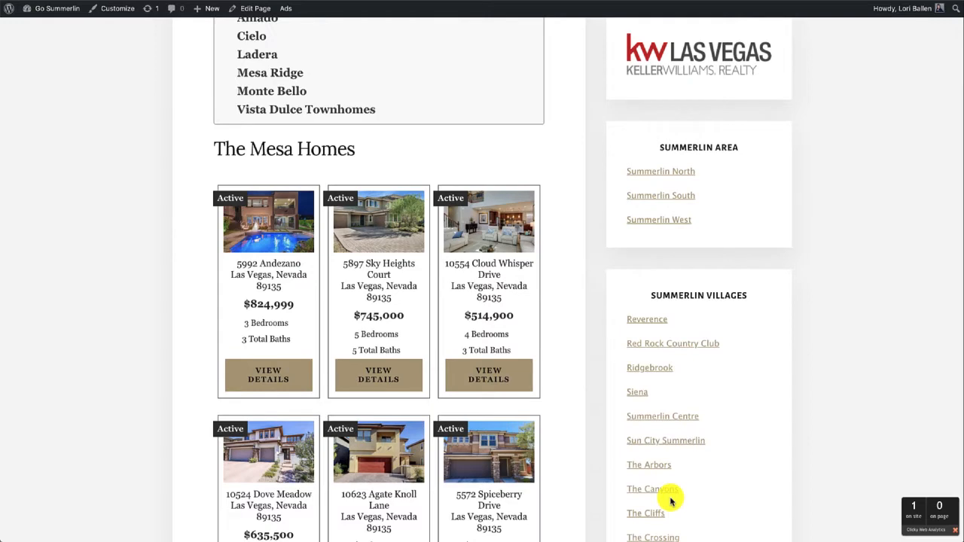
scroll(671, 499, up, 9)
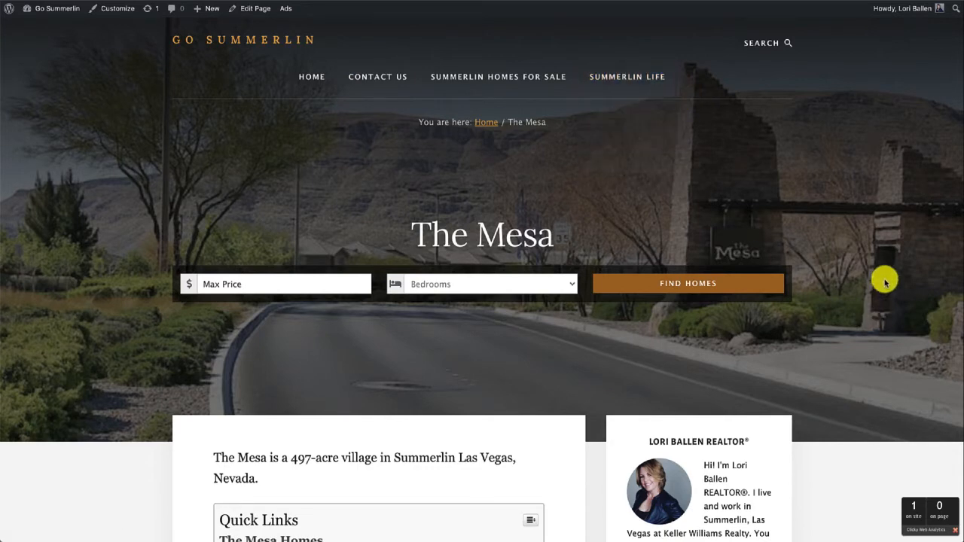
- Compare where the sidebar widgets end with how far The Mesa Homes listings and The Mesa Village section continue
scroll(884, 281, down, 1)
scroll(884, 281, down, 5)
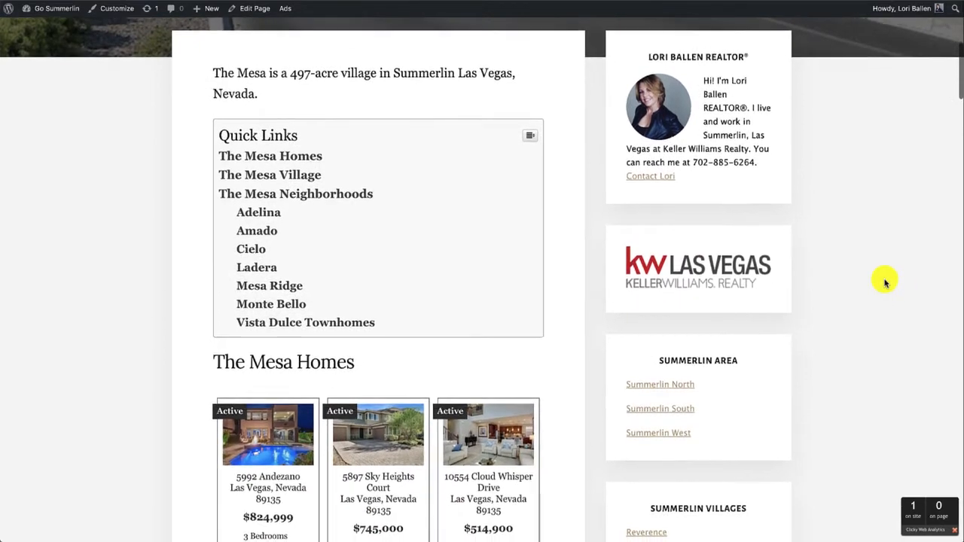
scroll(884, 281, down, 1)
scroll(885, 282, down, 6)
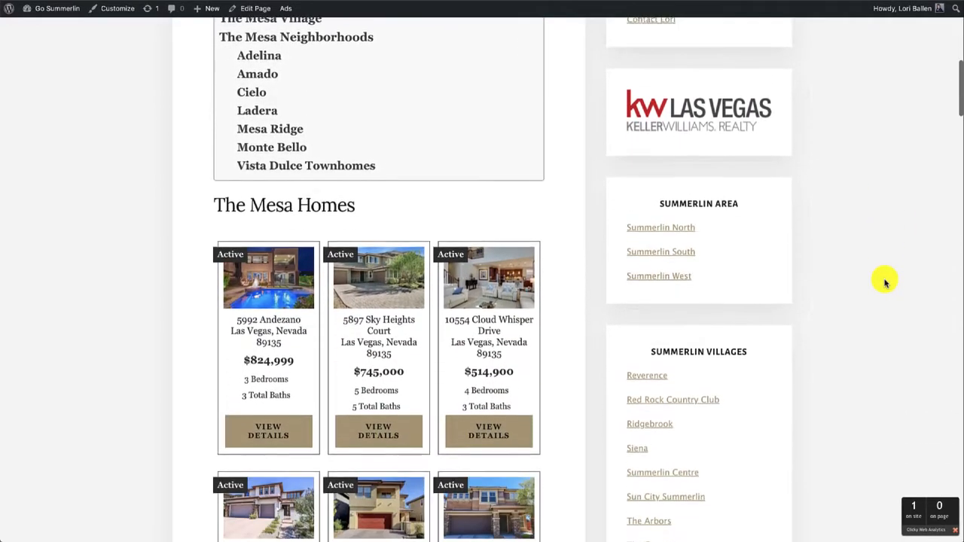
scroll(885, 283, down, 3)
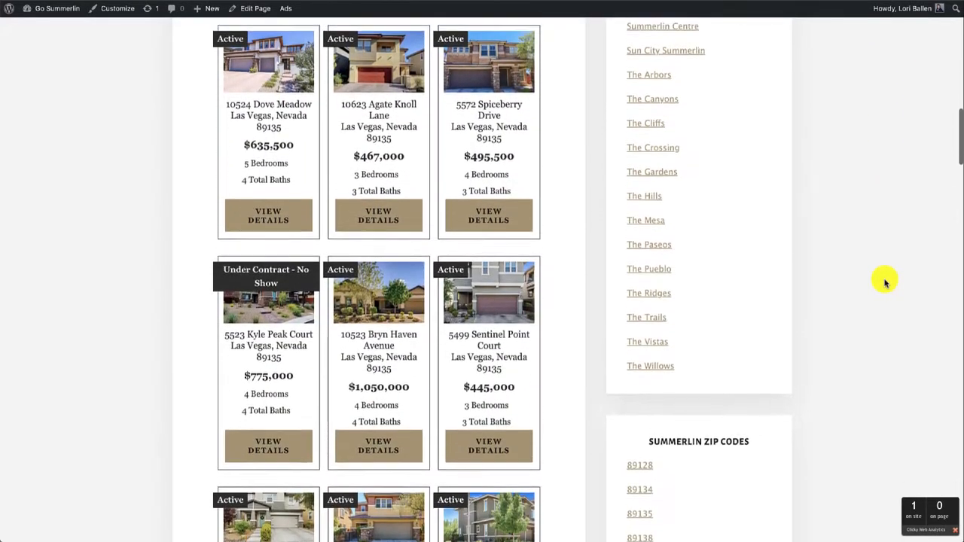
scroll(885, 283, down, 3)
scroll(885, 282, down, 1)
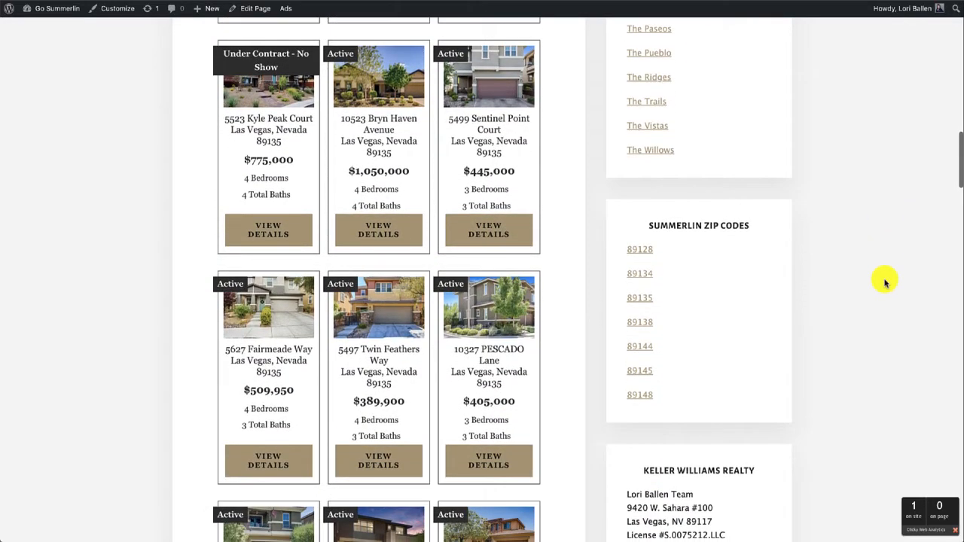
scroll(885, 282, down, 1)
scroll(885, 283, down, 1)
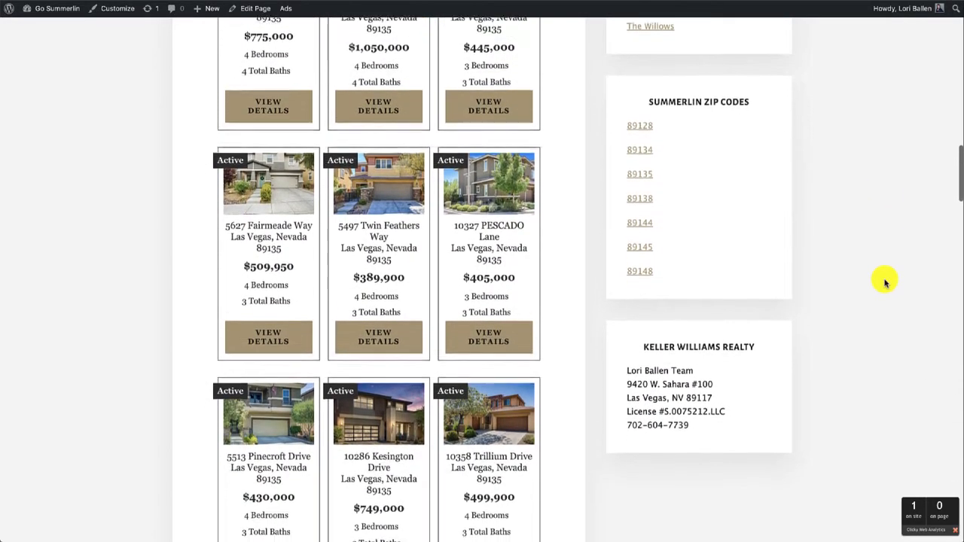
scroll(885, 282, down, 1)
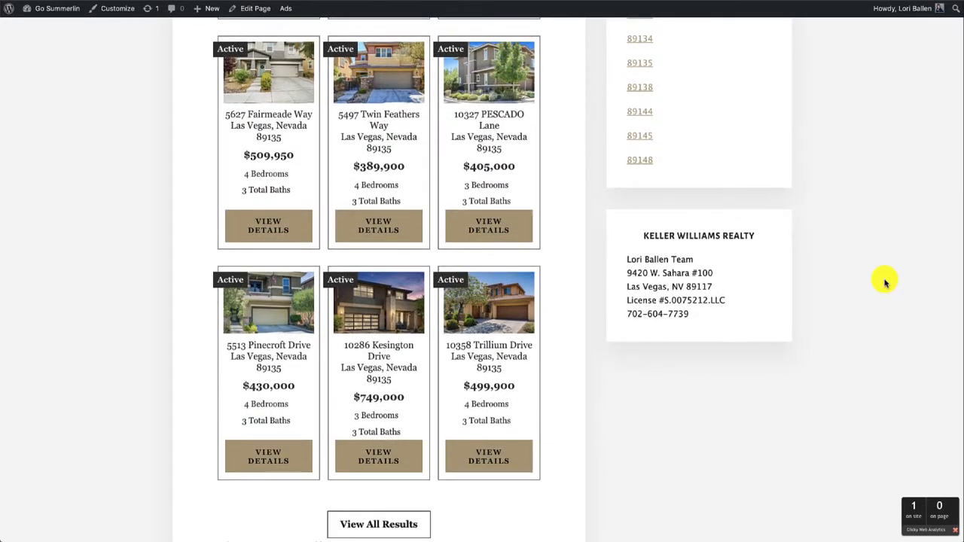
scroll(885, 283, down, 1)
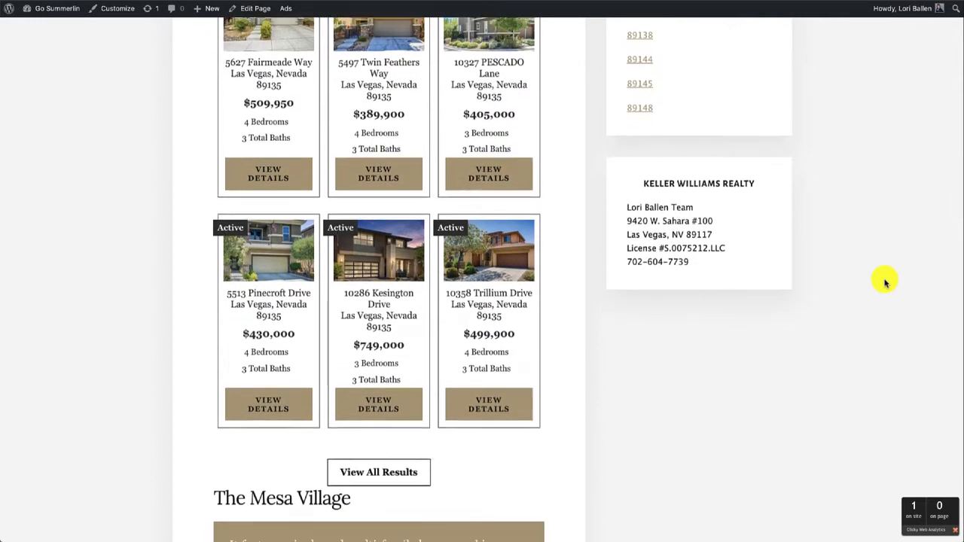
scroll(885, 282, down, 1)
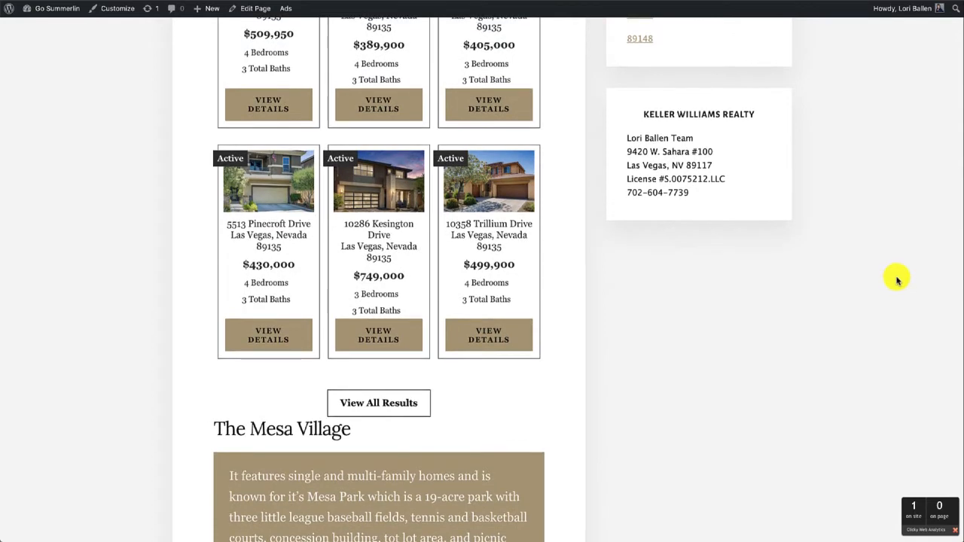
drag(960, 266, 730, 279)
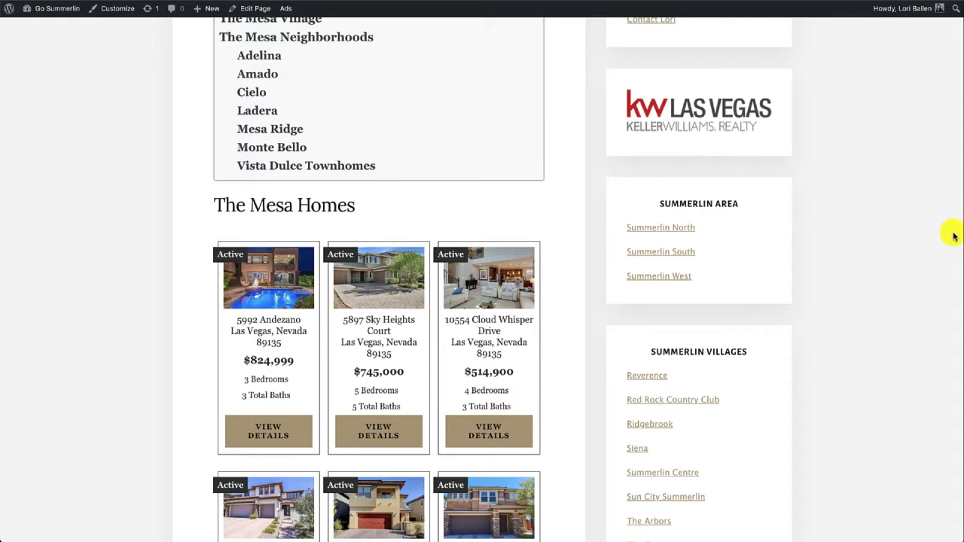
- Narrow the browser window to phone width and look over The Mesa page from its header through the home listings
drag(960, 234, 341, 242)
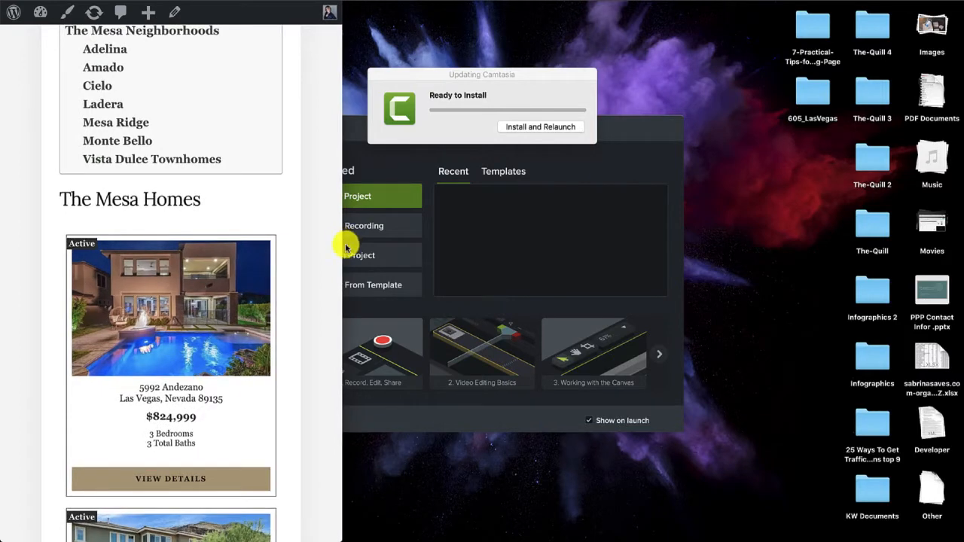
scroll(296, 244, up, 10)
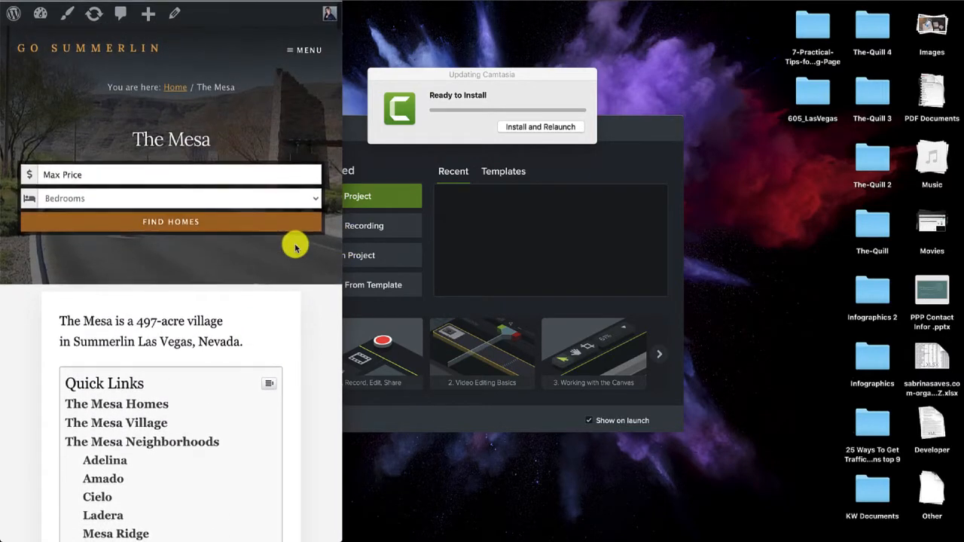
scroll(296, 247, down, 7)
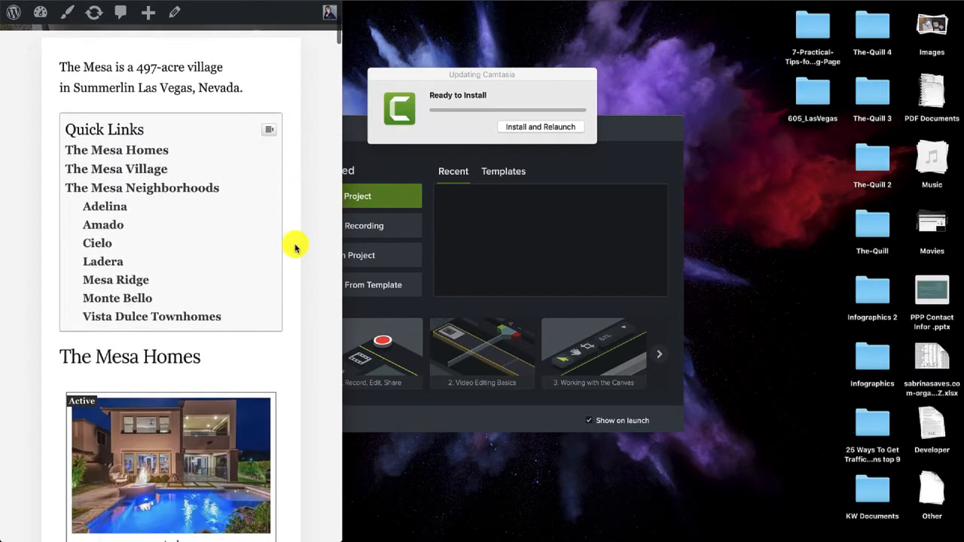
scroll(295, 247, down, 20)
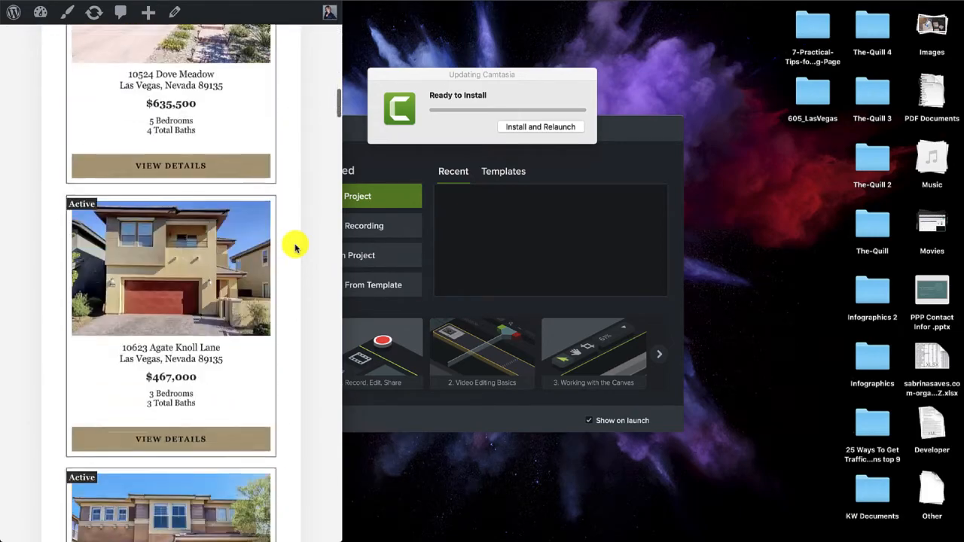
scroll(295, 247, down, 20)
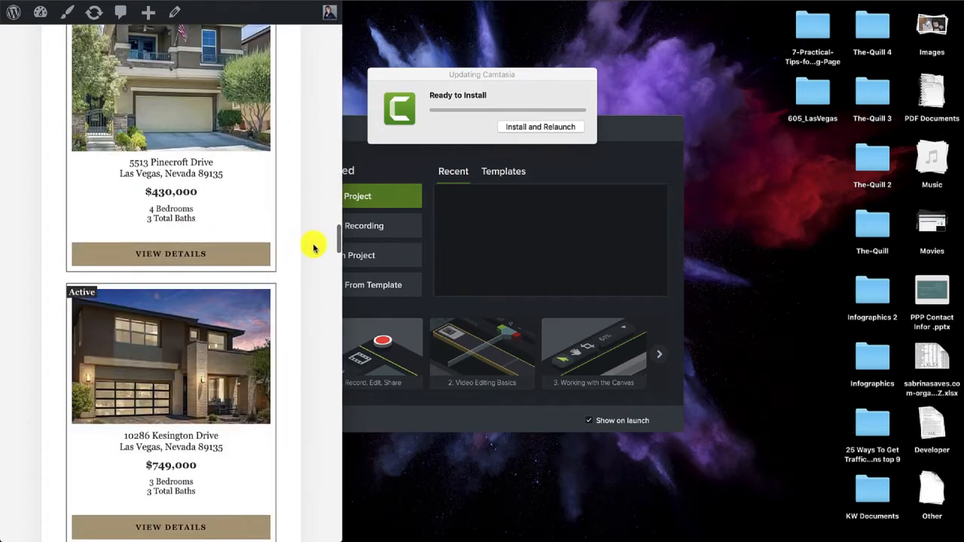
- Examine how the sidebar widgets stack beneath the page content at phone width, down to the Summerlin Location block
drag(337, 242, 338, 444)
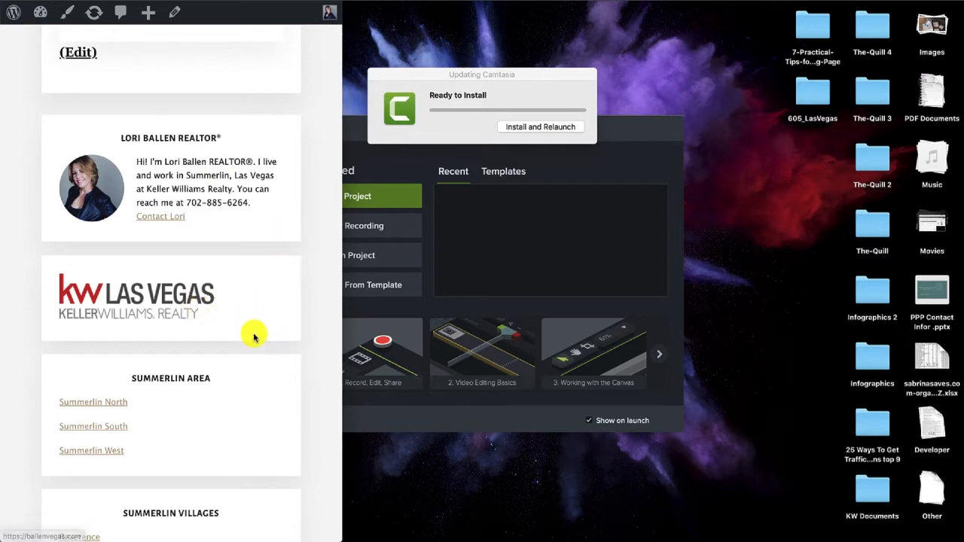
scroll(254, 336, down, 5)
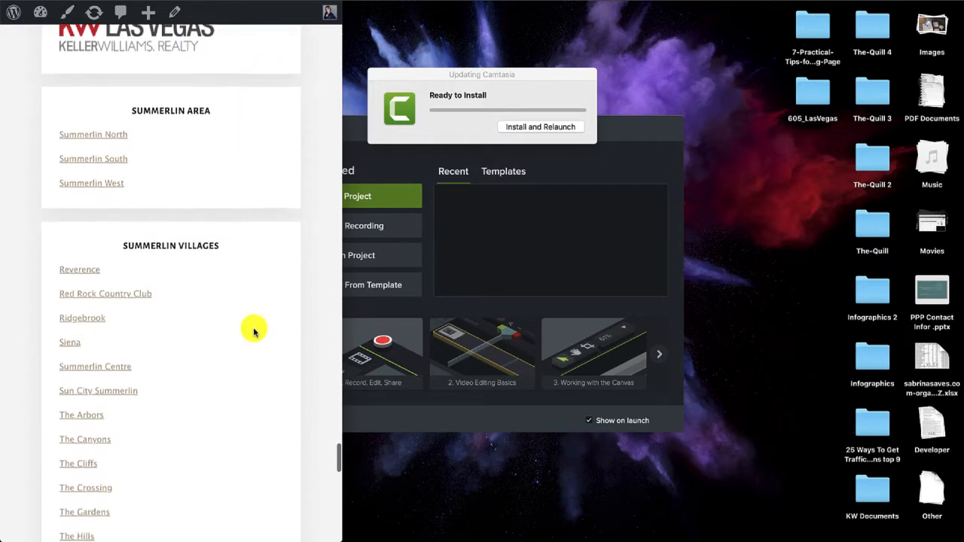
scroll(254, 333, down, 3)
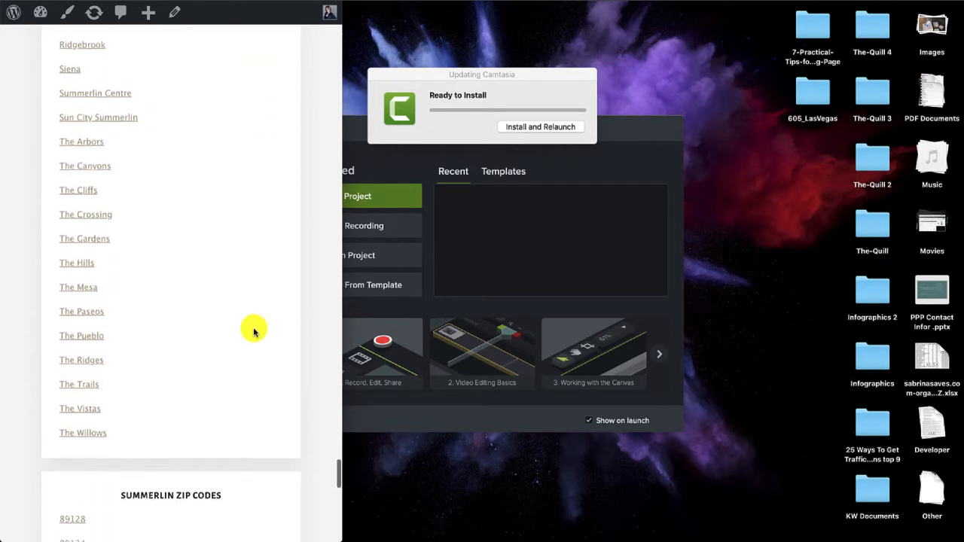
scroll(254, 332, down, 10)
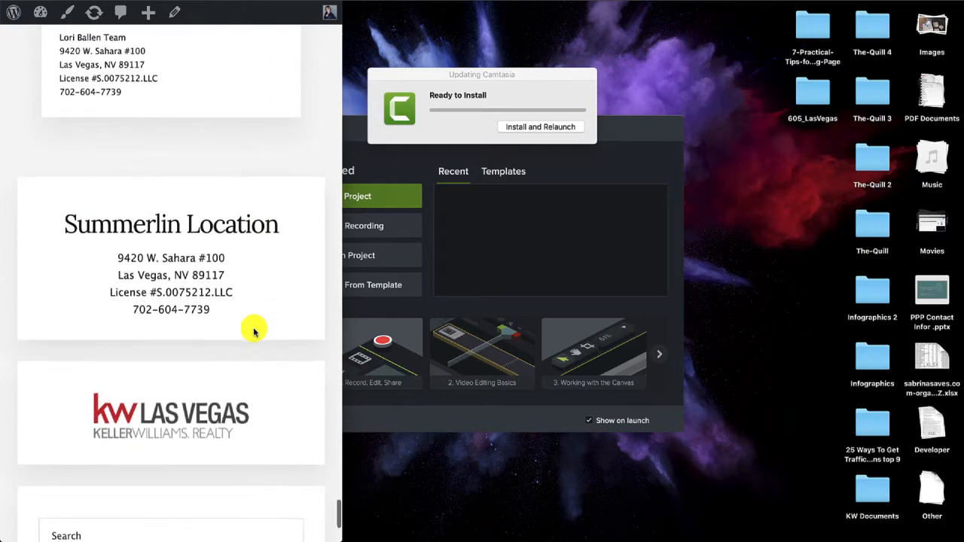
scroll(253, 332, down, 2)
scroll(254, 330, up, 8)
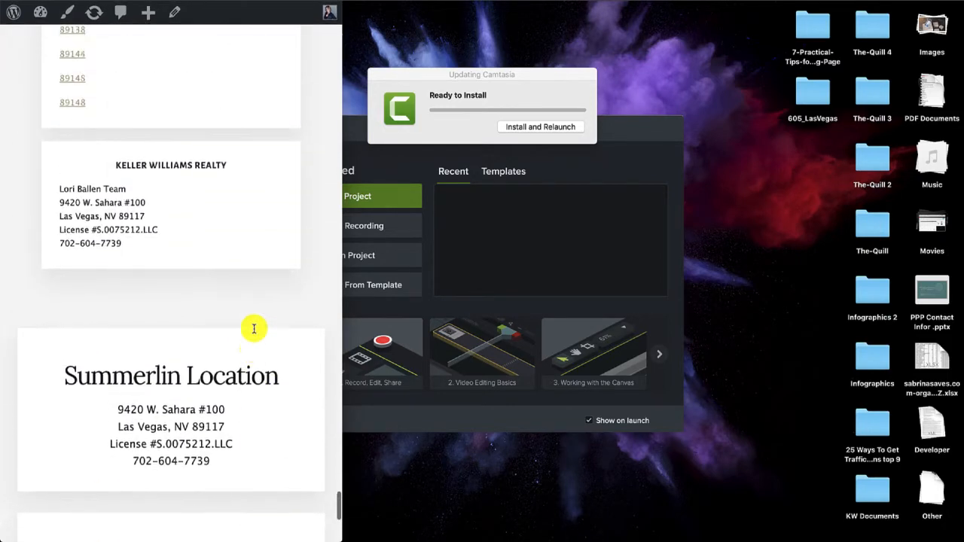
- Review the phone-width page back up from the Summerlin Villages list through the neighborhood sections to the home listings
scroll(254, 332, up, 12)
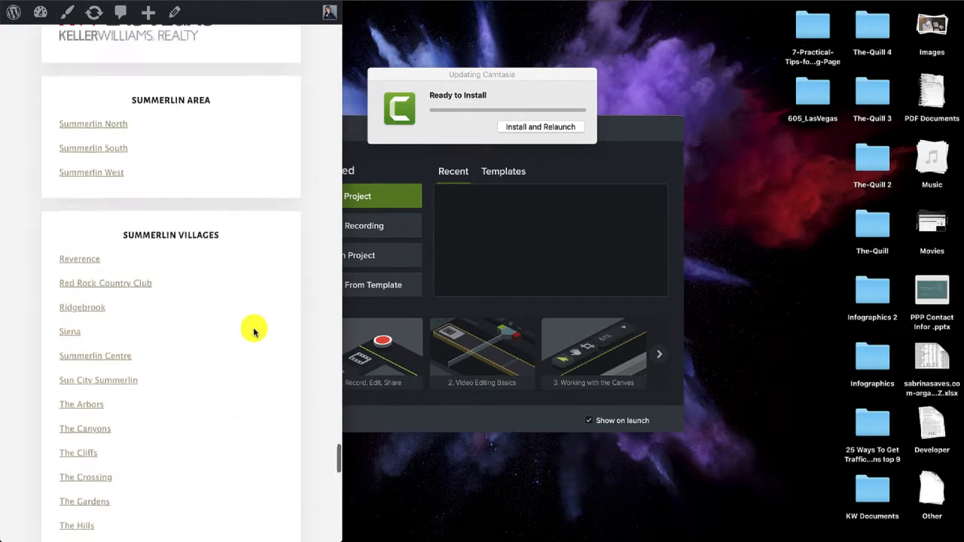
scroll(254, 332, up, 15)
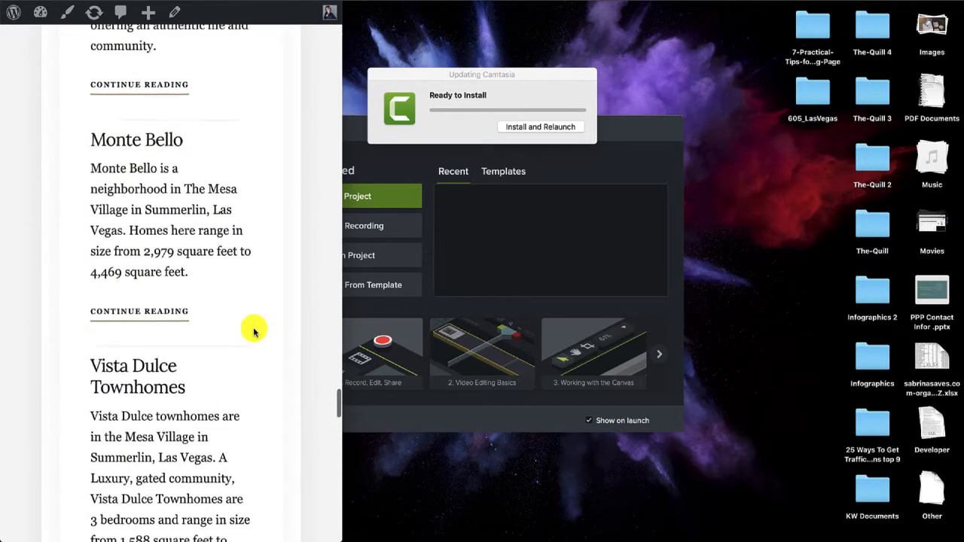
scroll(254, 332, up, 15)
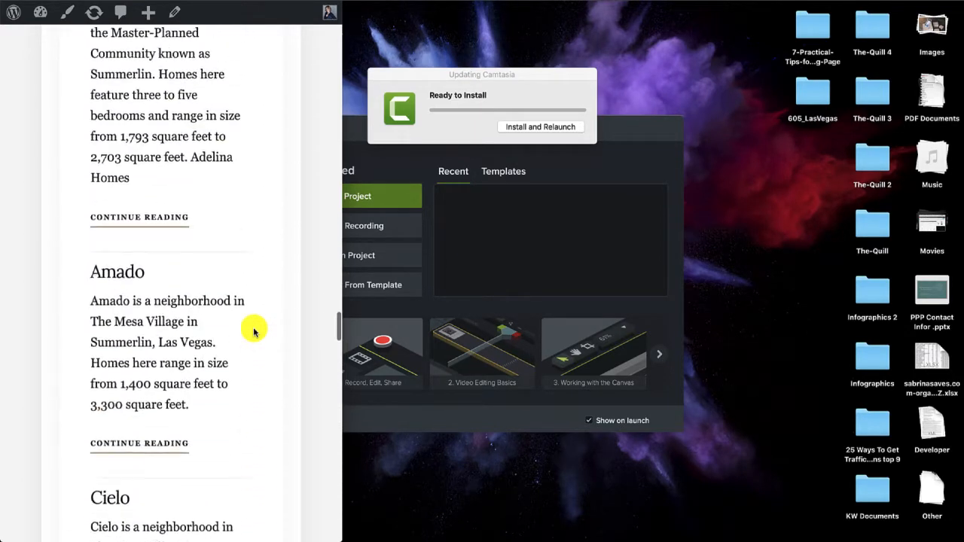
scroll(254, 328, up, 10)
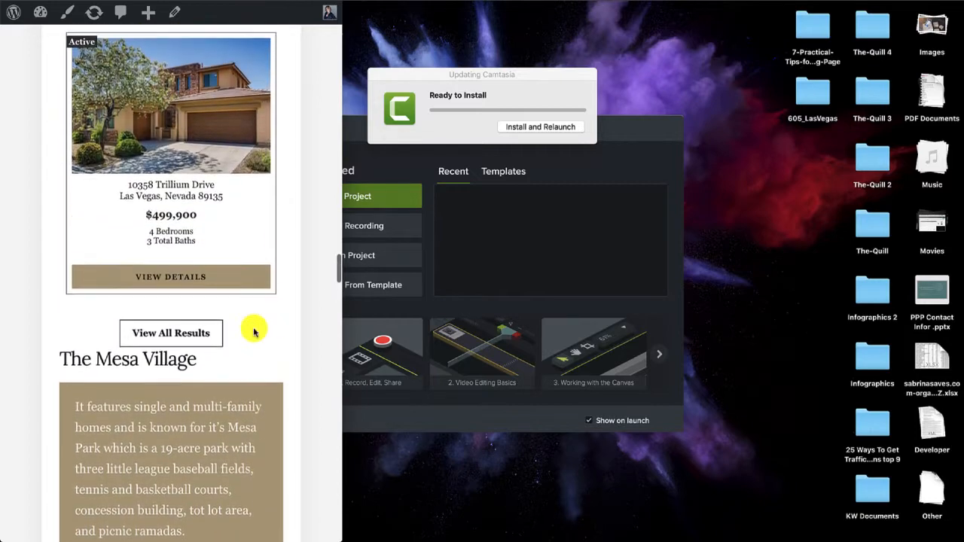
scroll(254, 332, up, 4)
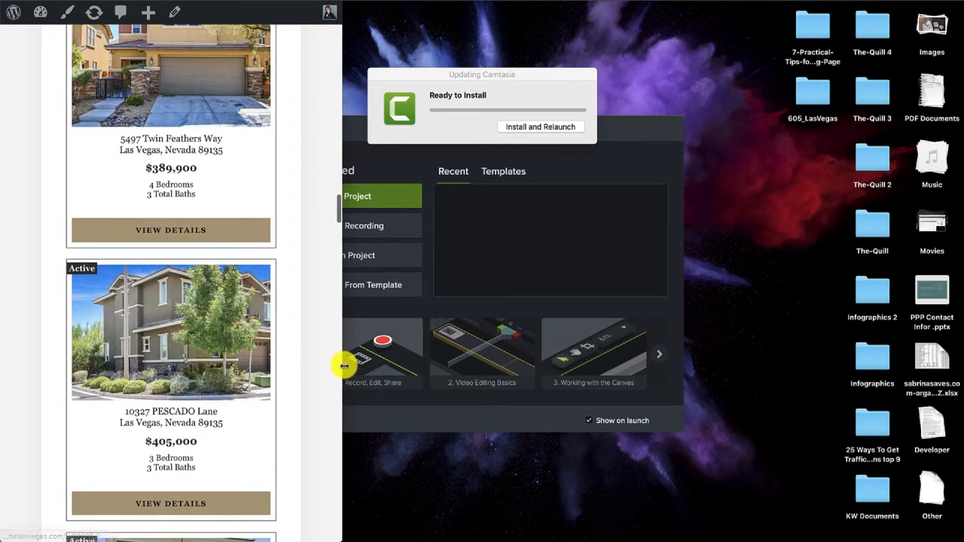
- Widen the browser window back to desktop width and open The Mesa page for editing
drag(342, 366, 960, 322)
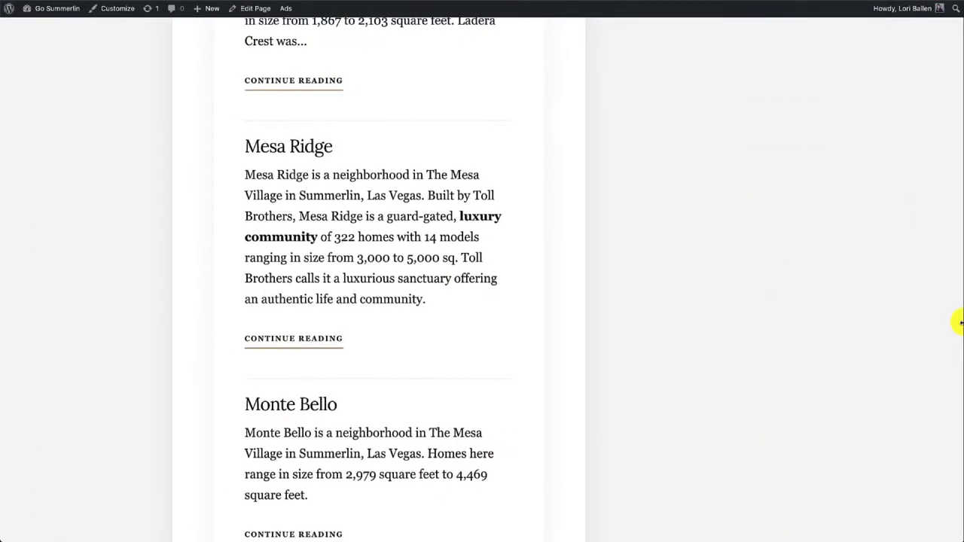
scroll(463, 240, up, 20)
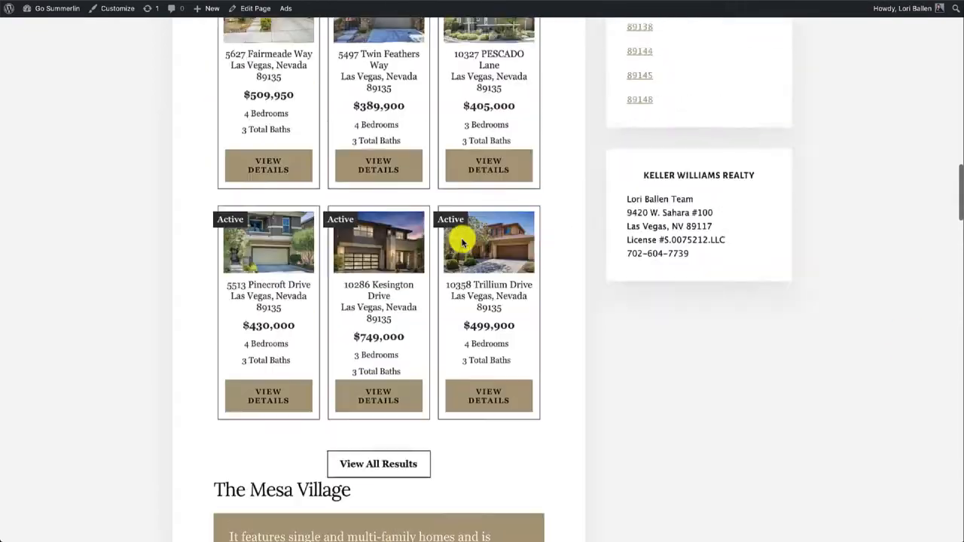
scroll(462, 241, up, 15)
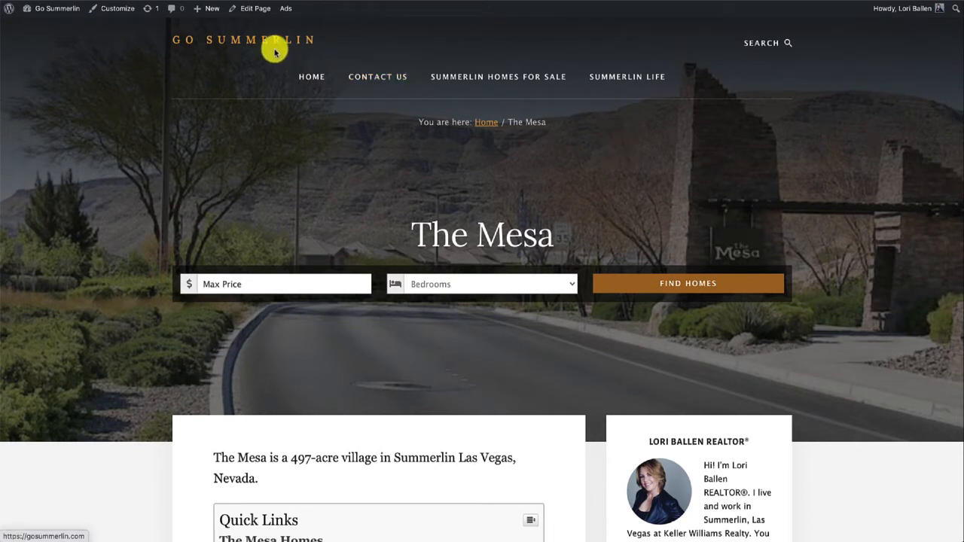
click(254, 10)
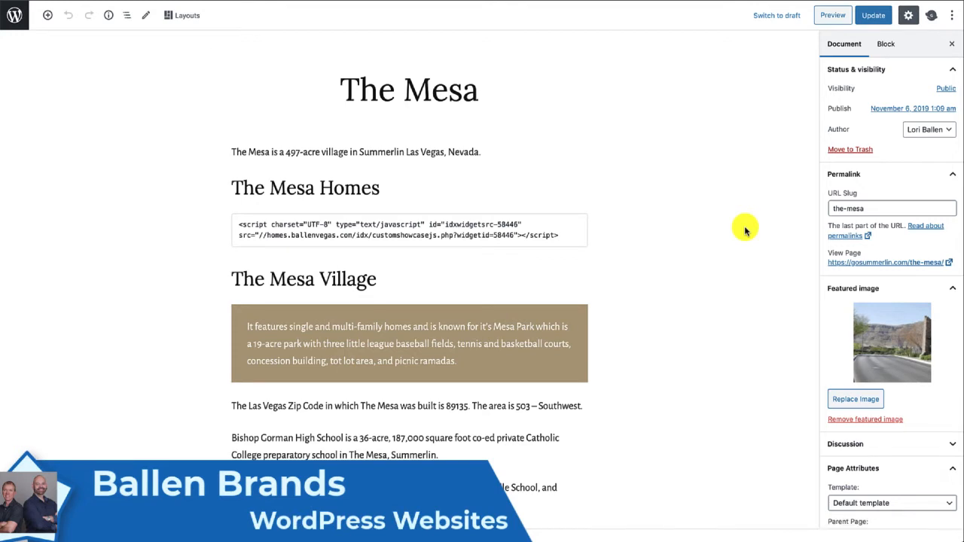
- Set The Mesa page's layout to Full Width Content in its Genesis settings and update the page
scroll(744, 230, down, 3)
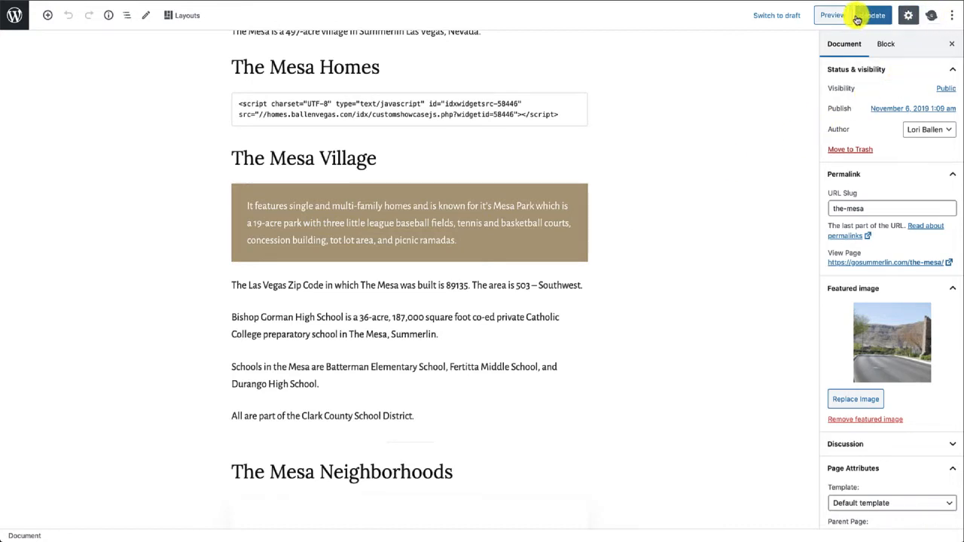
click(909, 16)
click(909, 16)
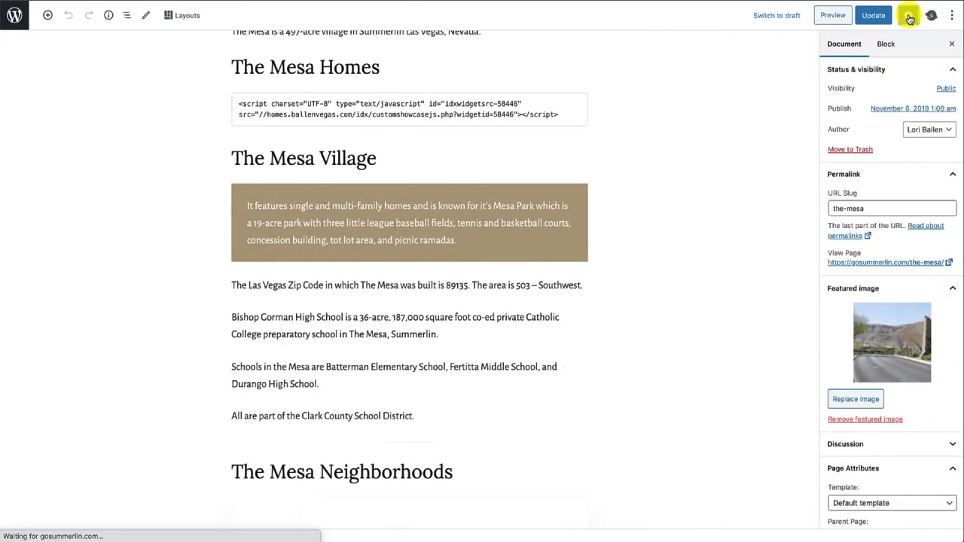
click(909, 17)
click(909, 16)
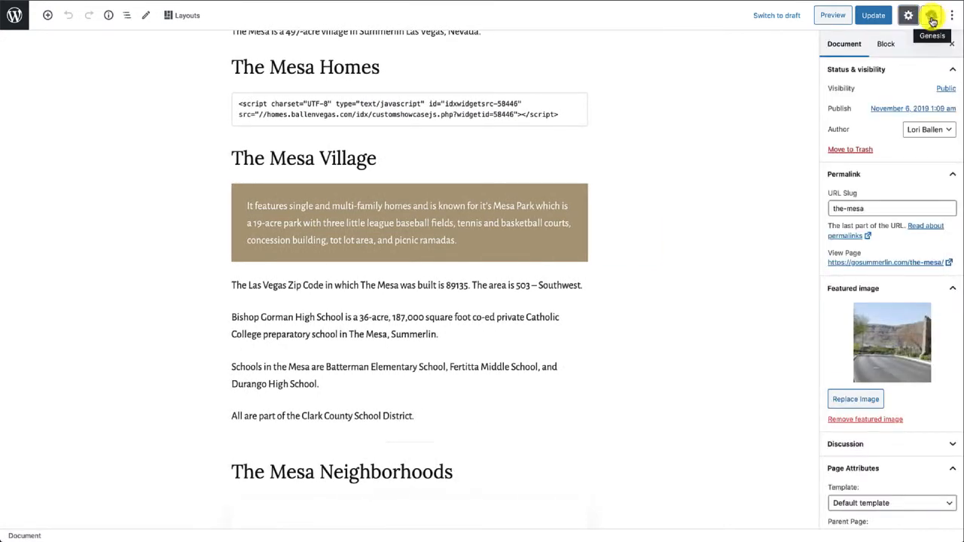
click(932, 18)
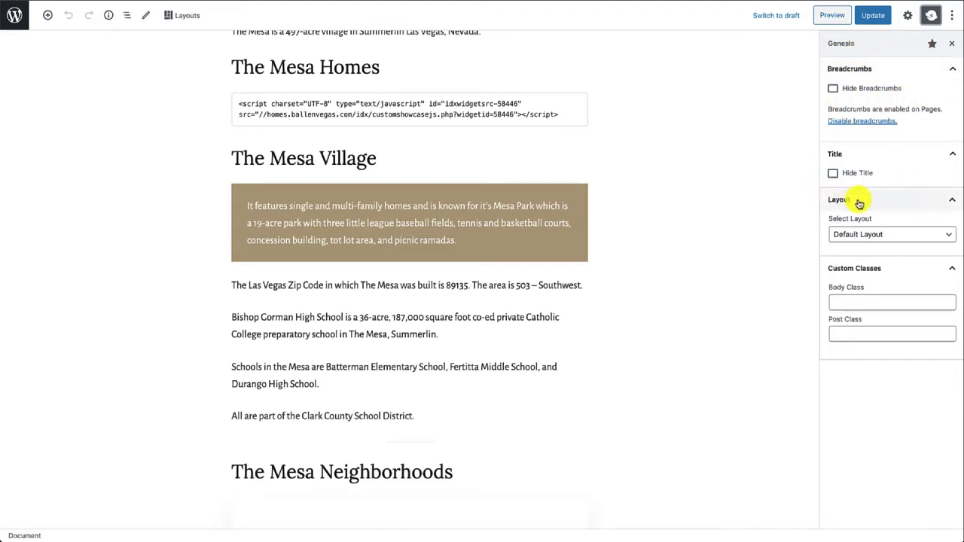
click(863, 238)
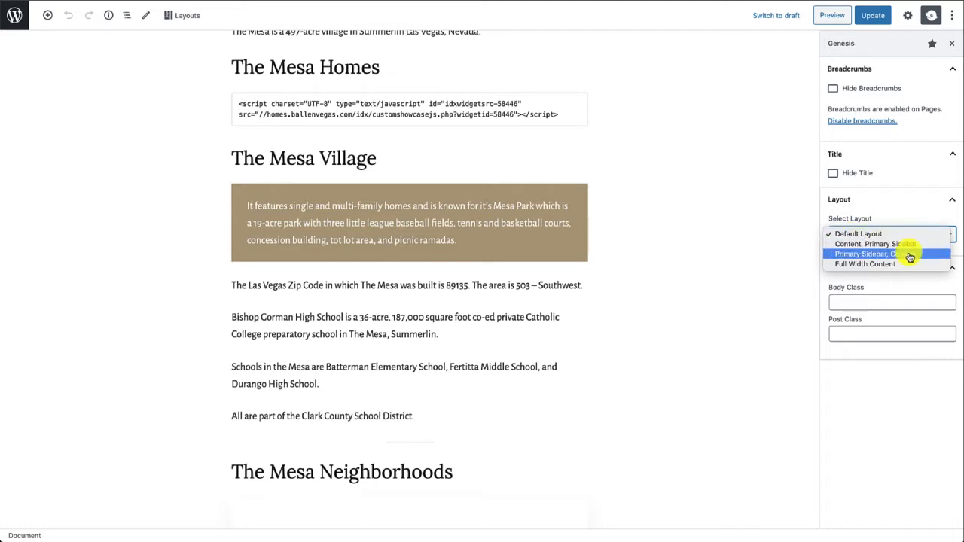
click(859, 264)
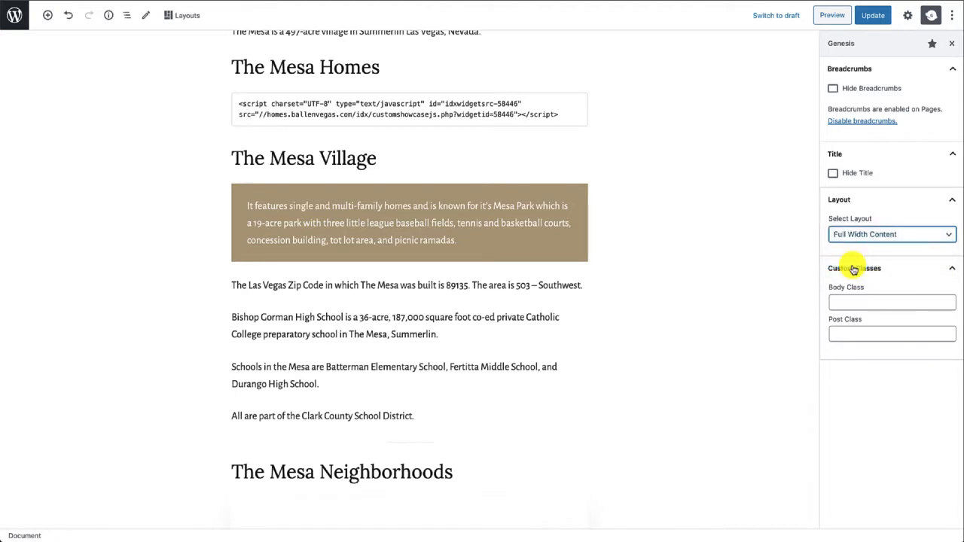
click(872, 16)
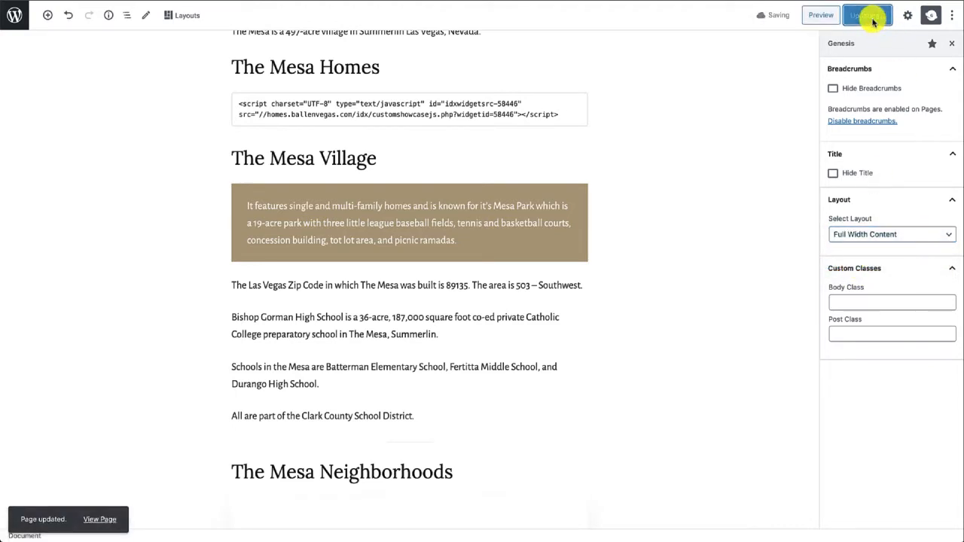
- View the updated Mesa page and check its Quick Links, home listings and The Mesa Village section without the sidebar
click(110, 521)
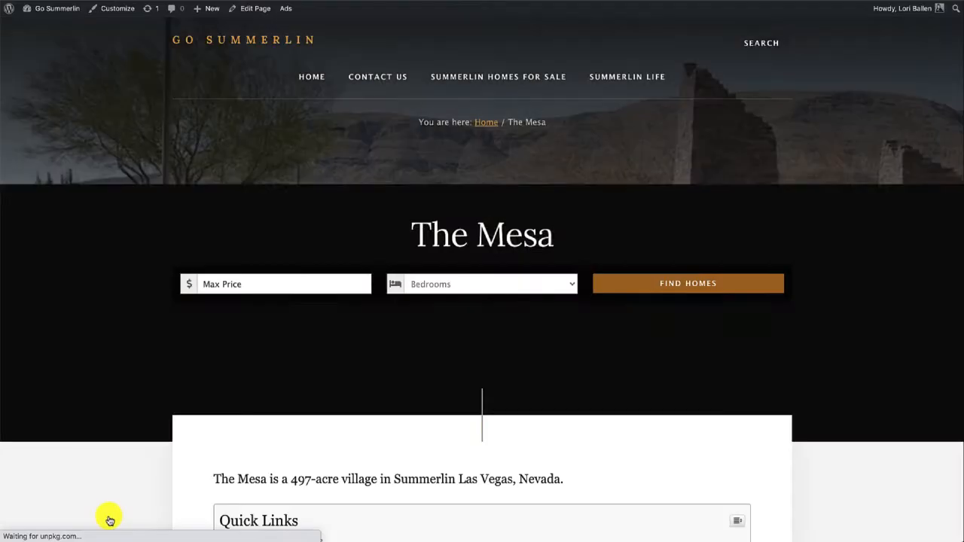
scroll(110, 520, down, 3)
scroll(110, 520, down, 5)
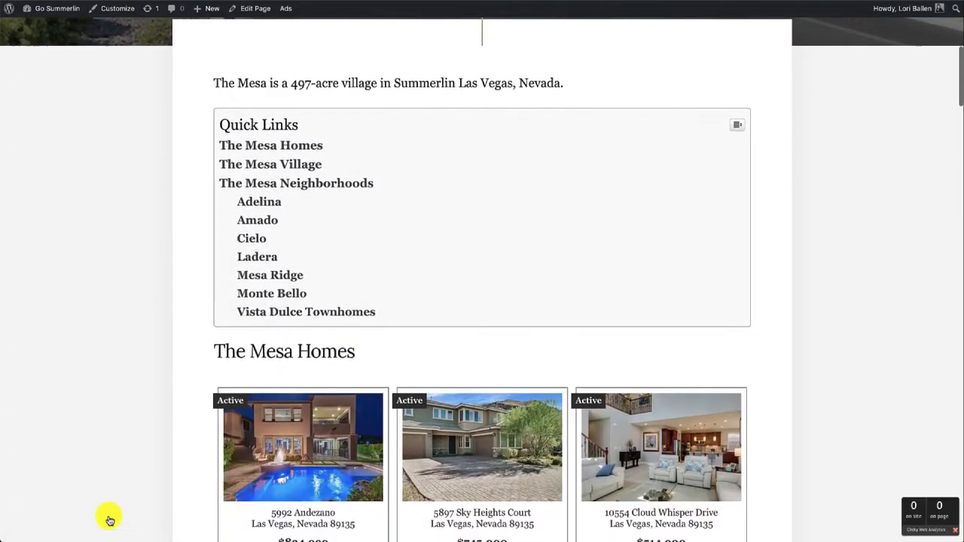
scroll(110, 520, up, 3)
scroll(110, 519, up, 2)
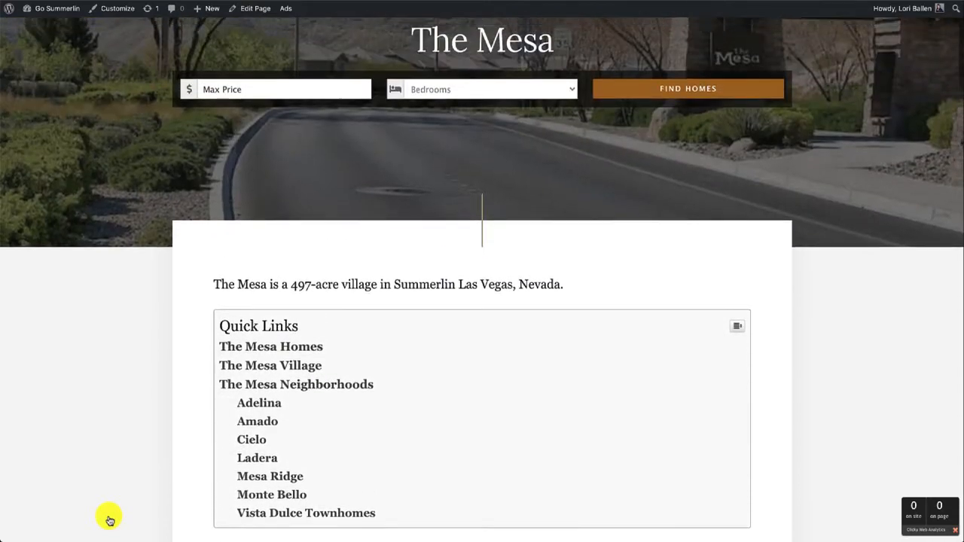
scroll(110, 520, down, 10)
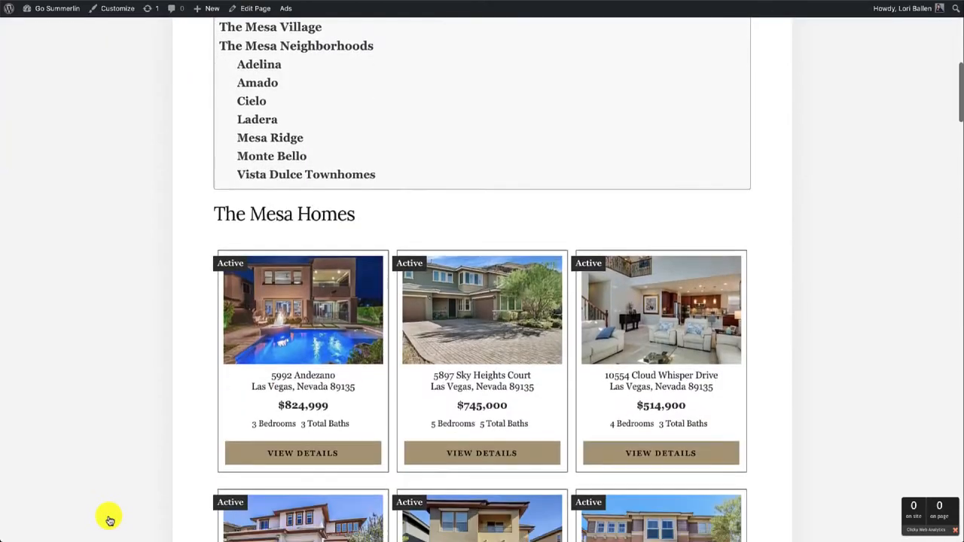
scroll(110, 519, down, 13)
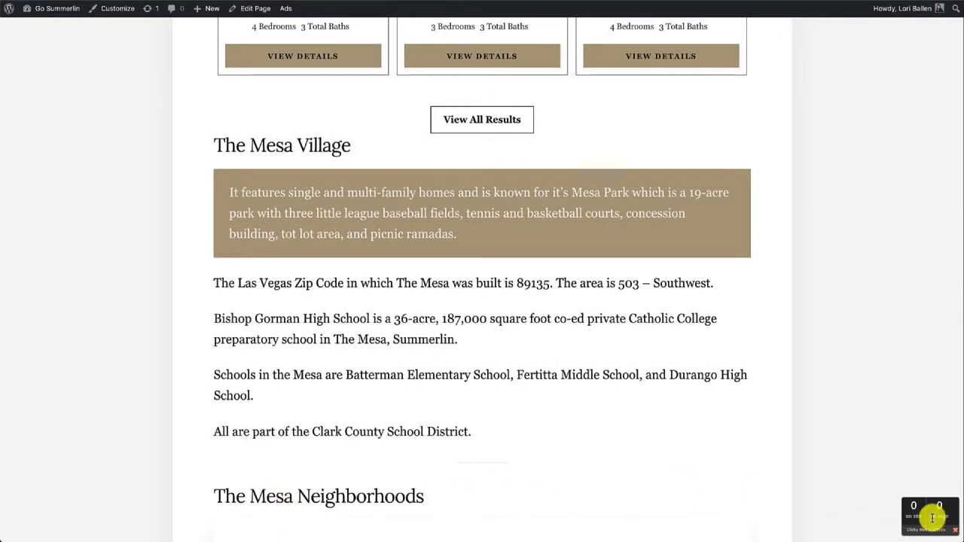
- Close the web analytics overlay and examine The Mesa Neighborhoods section down to the Summerlin Location block
click(956, 531)
scroll(816, 422, down, 4)
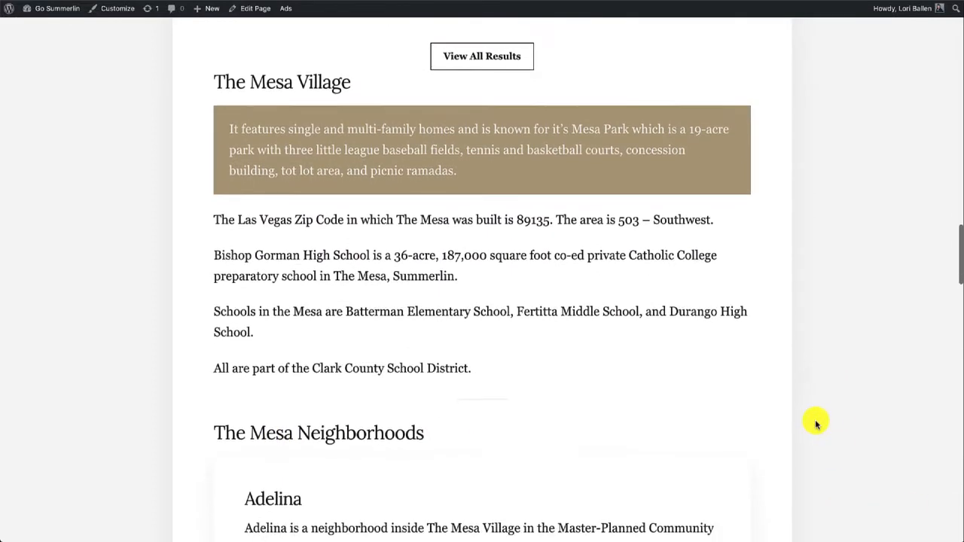
scroll(816, 423, down, 8)
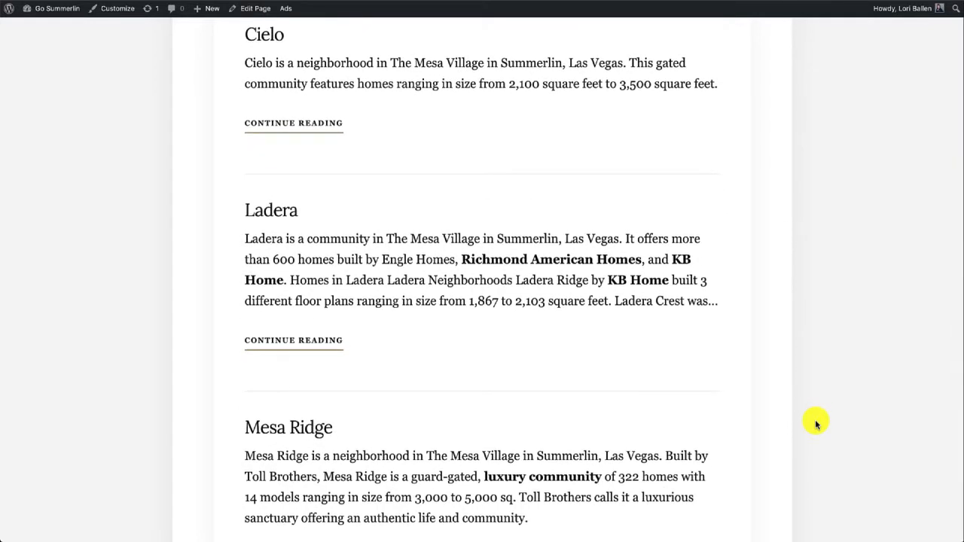
scroll(816, 423, up, 2)
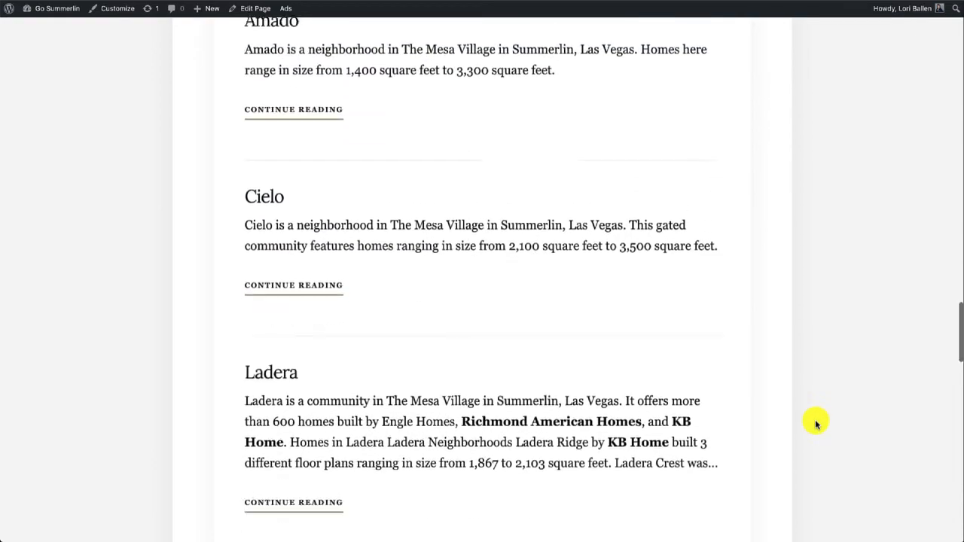
scroll(815, 423, down, 10)
scroll(748, 306, down, 6)
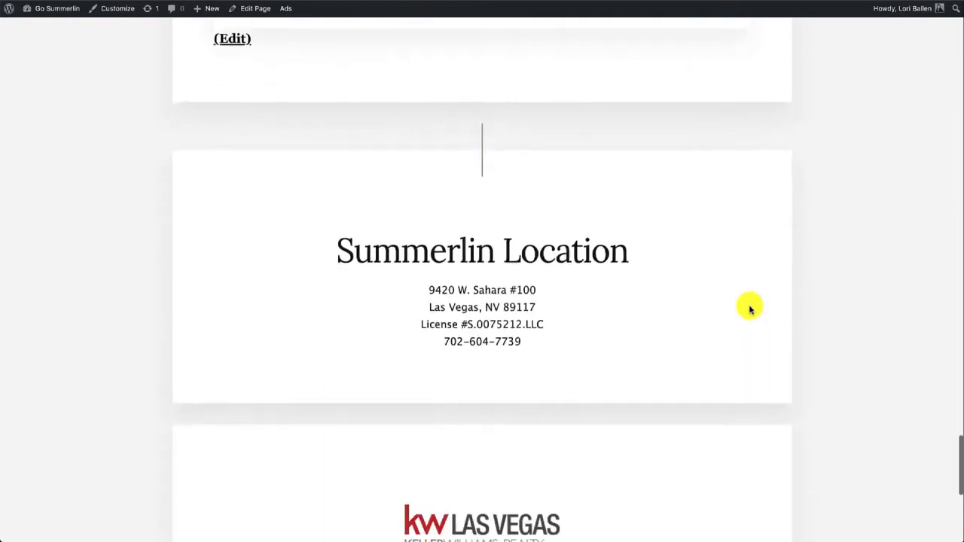
- Review the full-width Mesa page from its header and Quick Links down to the footer search and navigation links
scroll(750, 309, up, 15)
scroll(750, 309, up, 20)
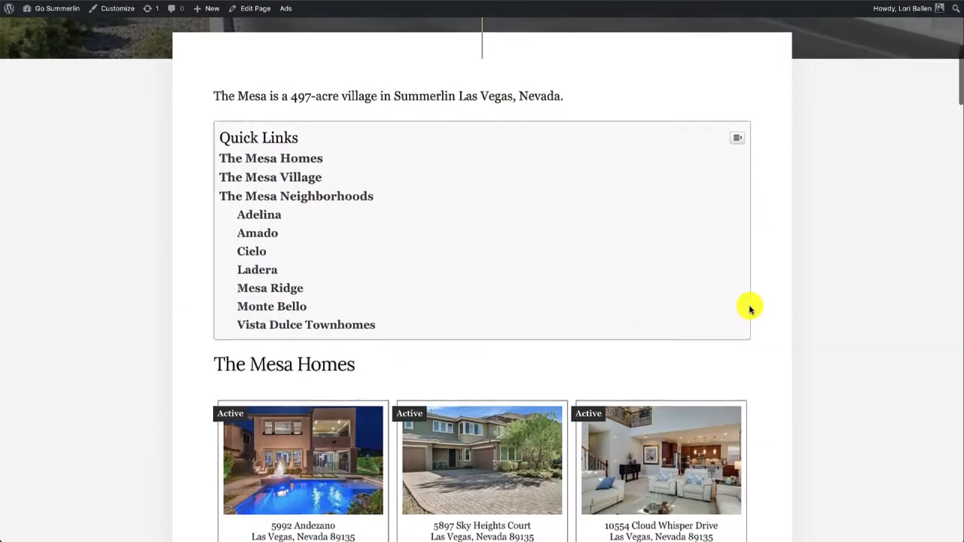
scroll(750, 309, down, 8)
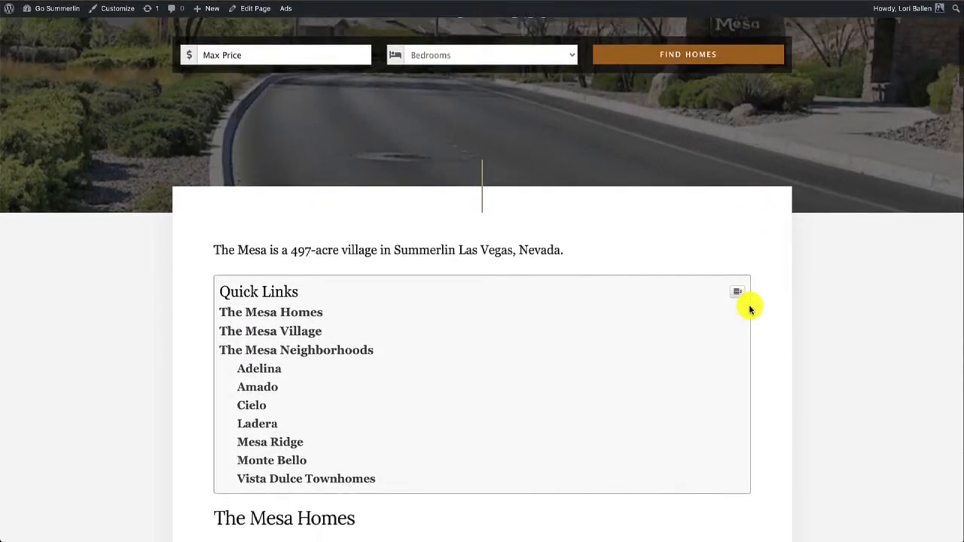
scroll(750, 309, up, 8)
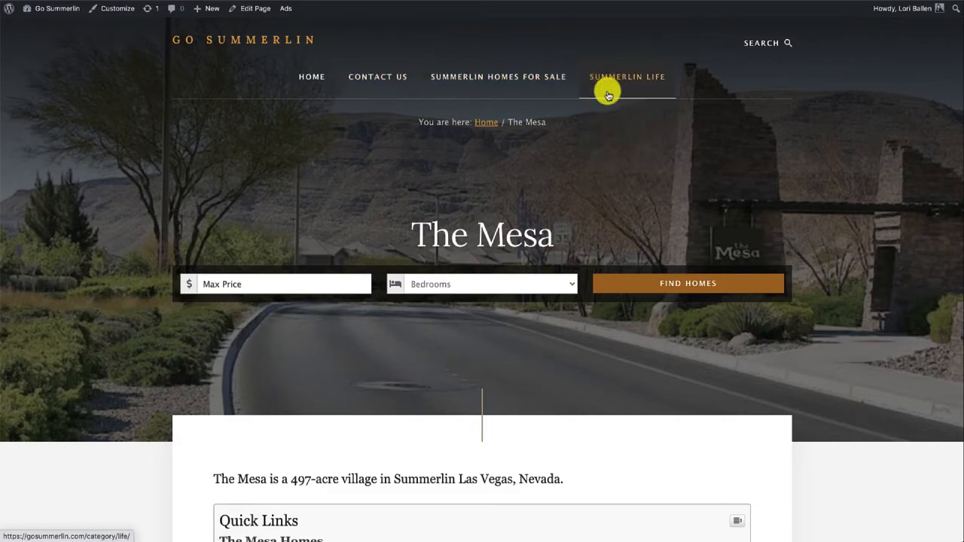
scroll(543, 214, down, 12)
scroll(543, 214, down, 15)
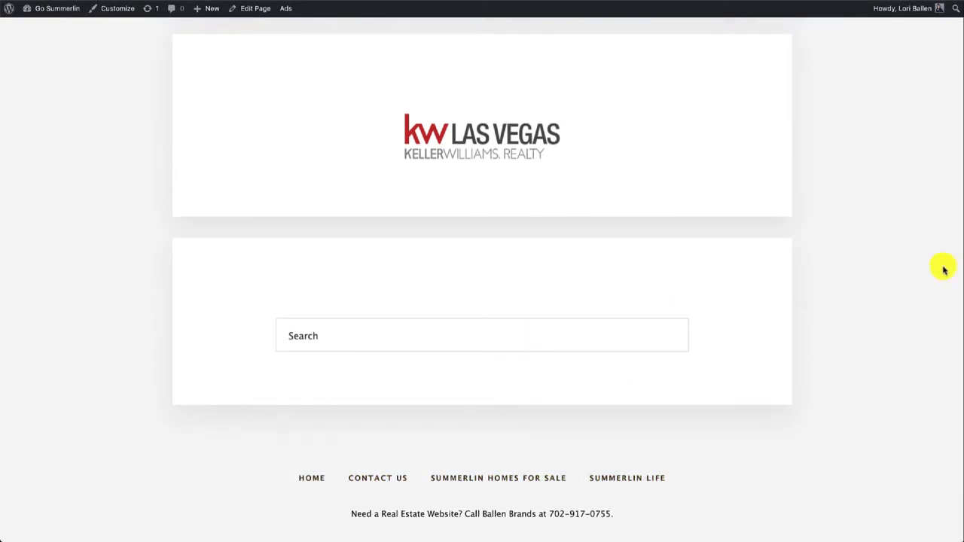
scroll(777, 271, up, 20)
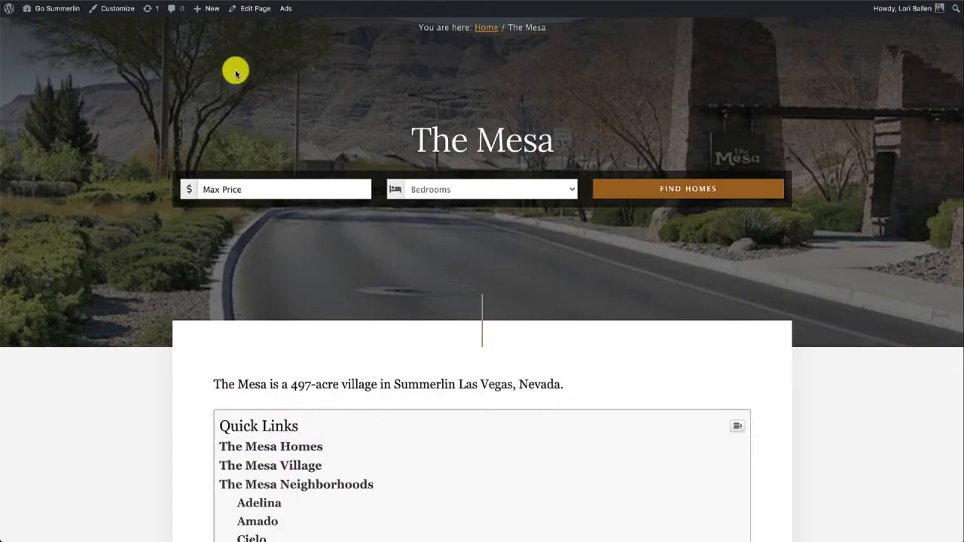
- Open The Mesa page for editing, set its Genesis layout to Default Layout and update the page
click(252, 15)
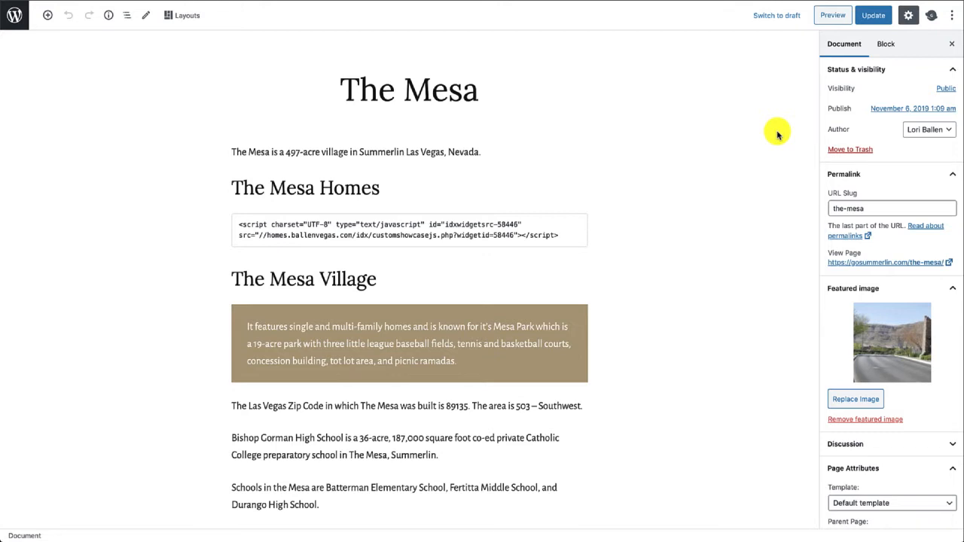
click(931, 18)
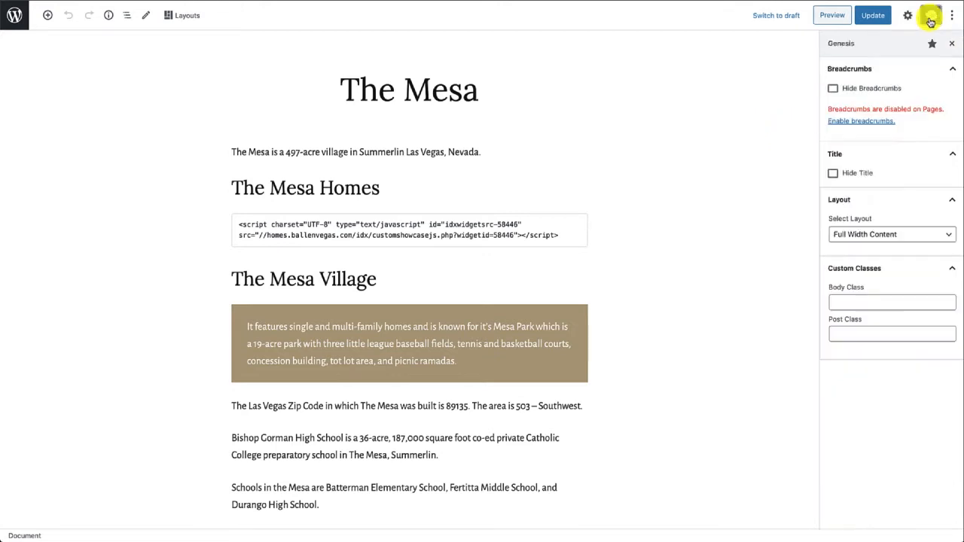
click(868, 235)
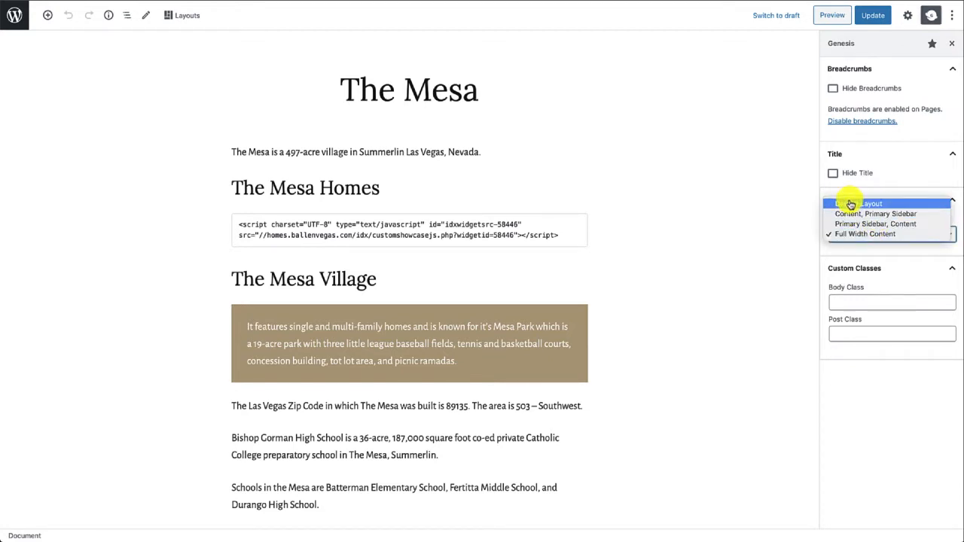
click(857, 204)
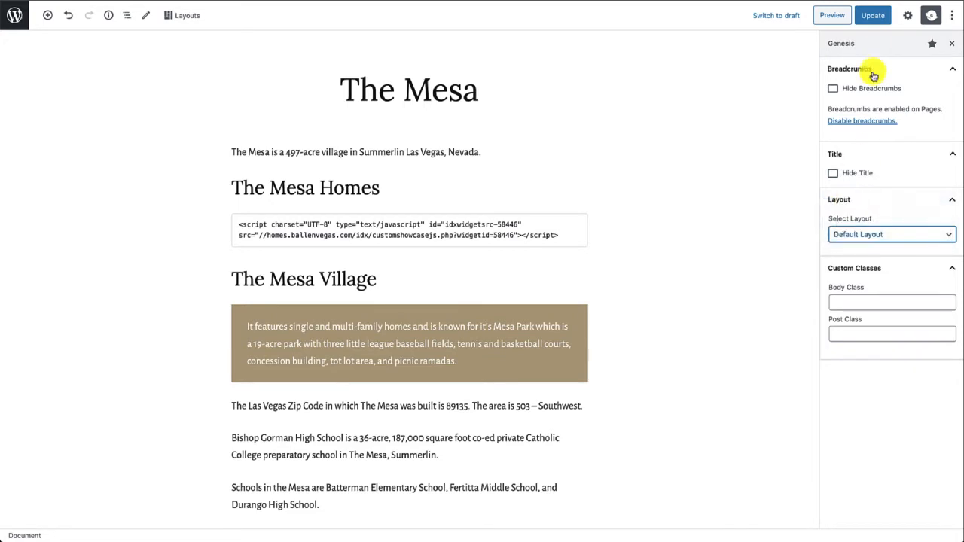
click(872, 16)
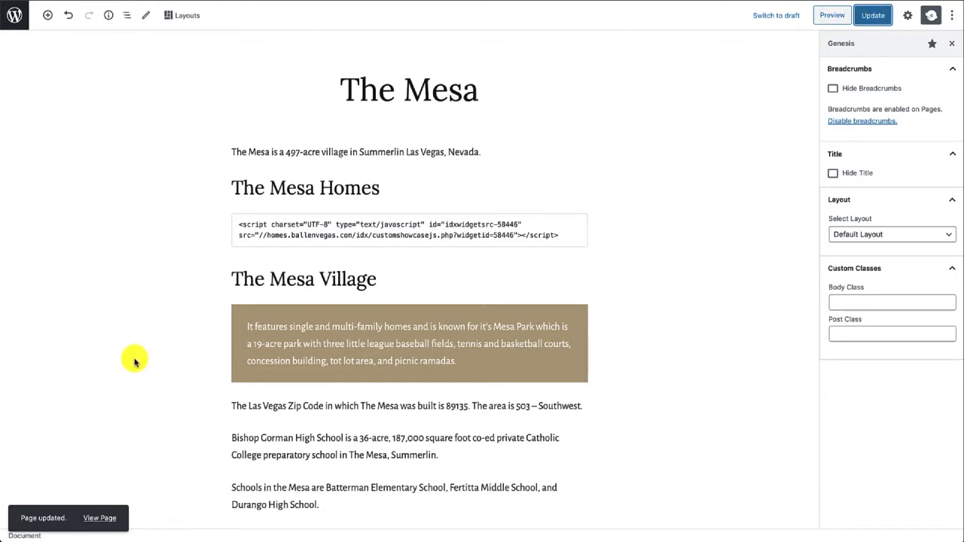
- View the updated Mesa page and examine its sidebar from the realtor profile down to the Summerlin Villages links
click(100, 519)
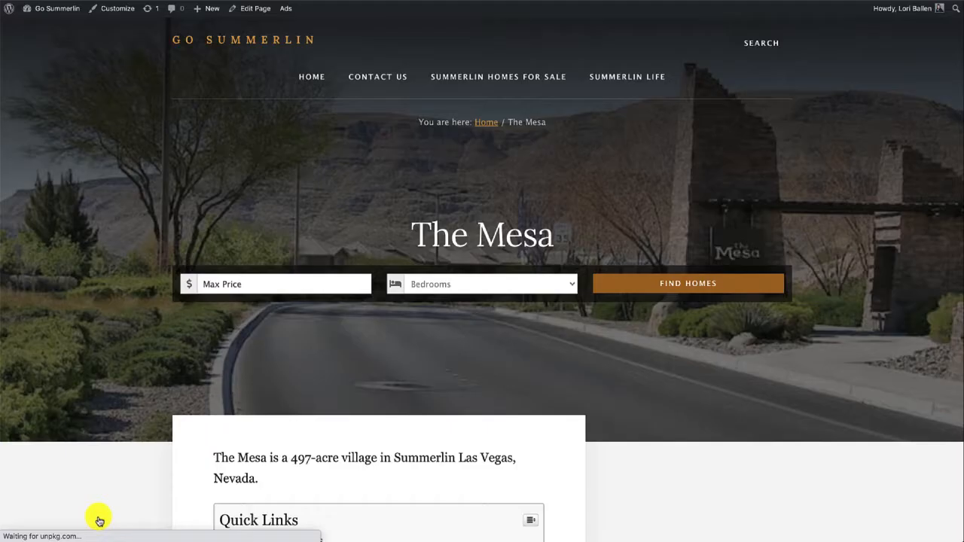
scroll(119, 451, down, 6)
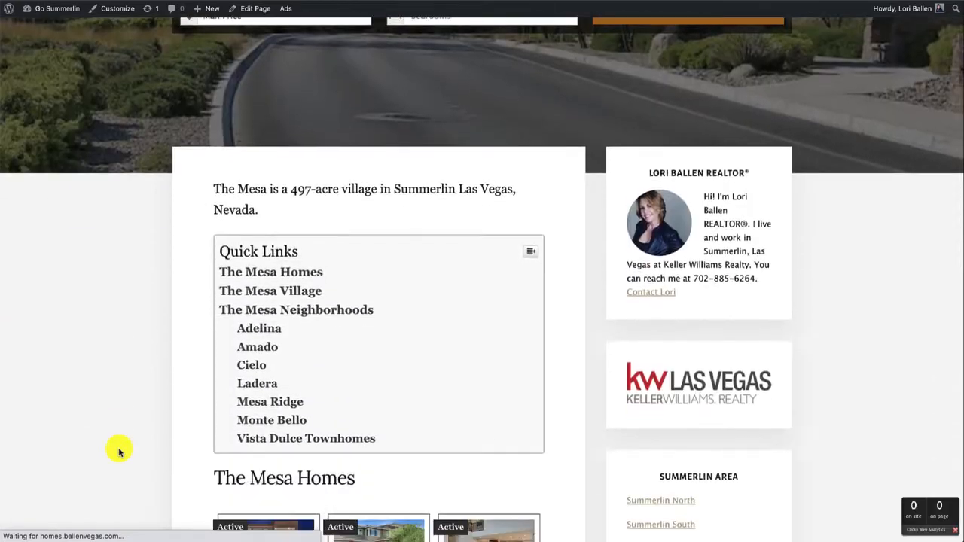
scroll(119, 451, down, 2)
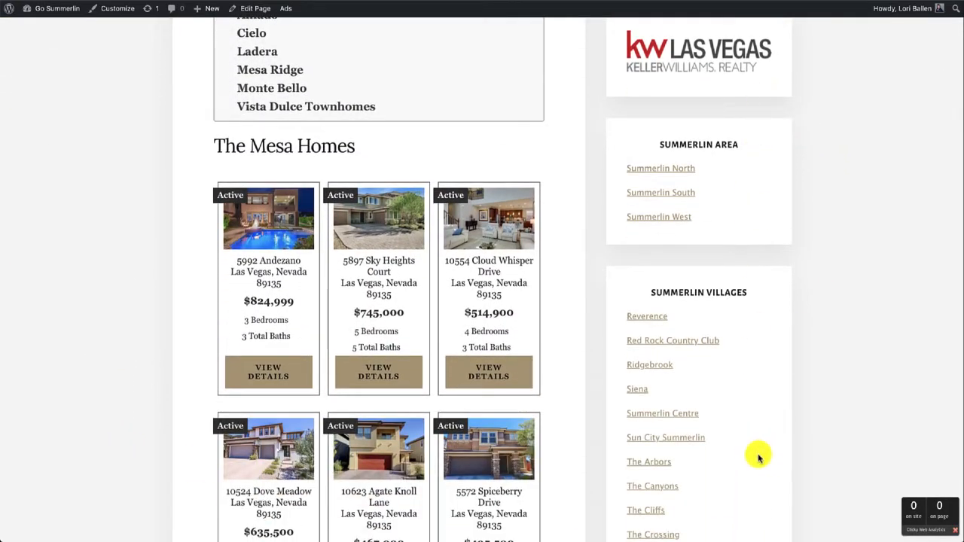
scroll(744, 381, down, 2)
scroll(744, 382, up, 8)
scroll(744, 381, down, 1)
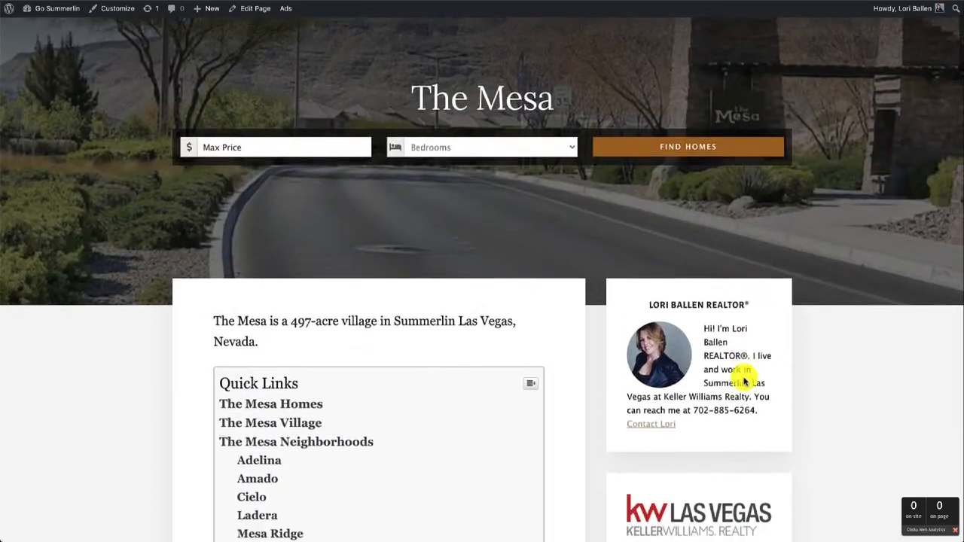
scroll(744, 381, down, 6)
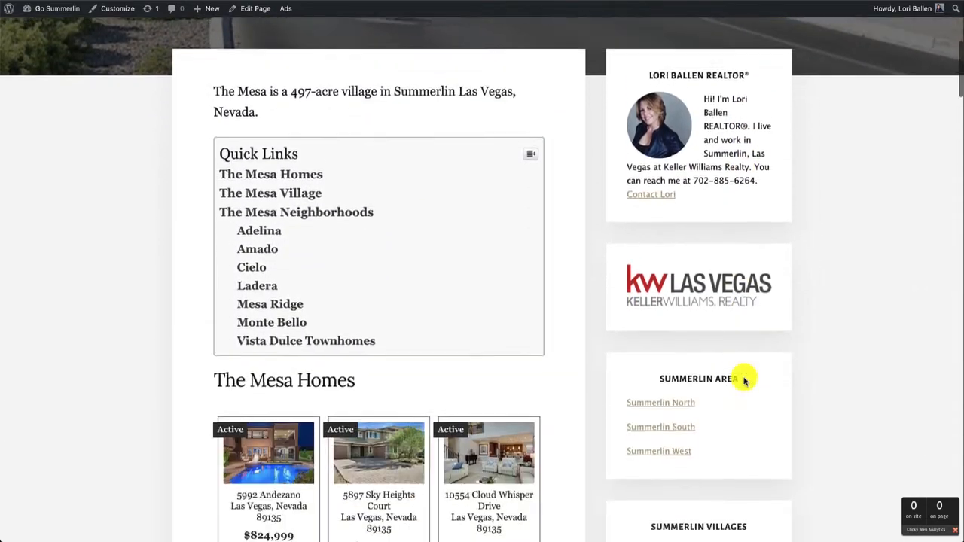
scroll(744, 381, down, 1)
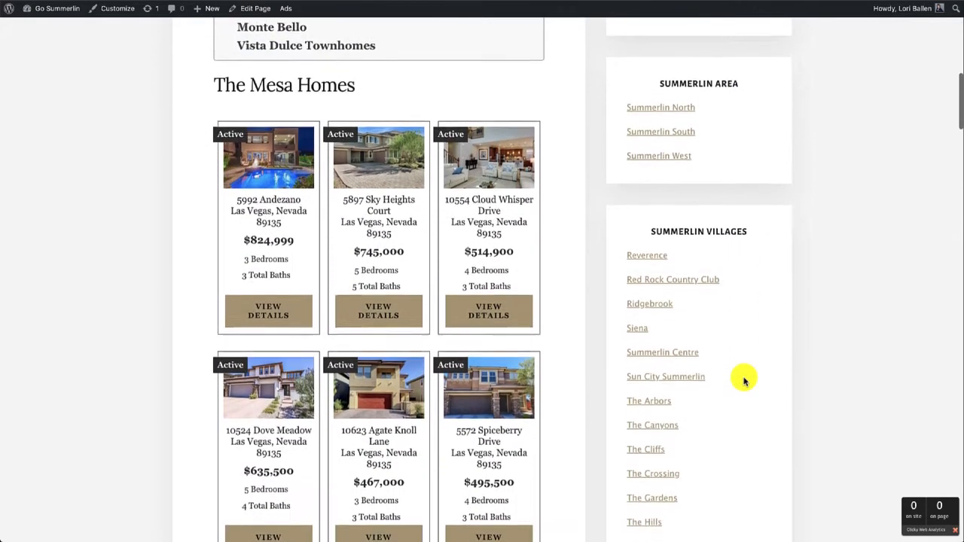
- Open the site's Widgets administration page and bring the whole Primary Sidebar widget list into view
mouse_move(65, 13)
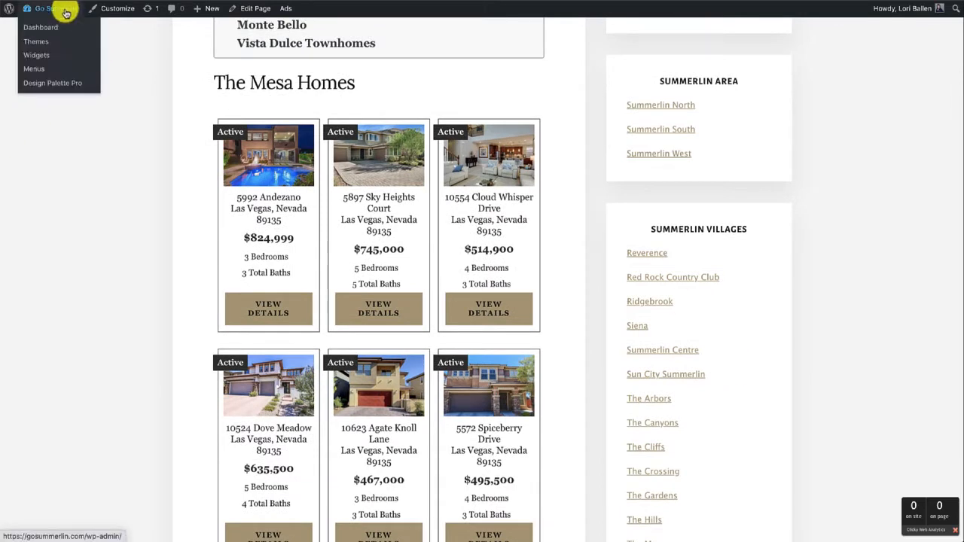
click(39, 59)
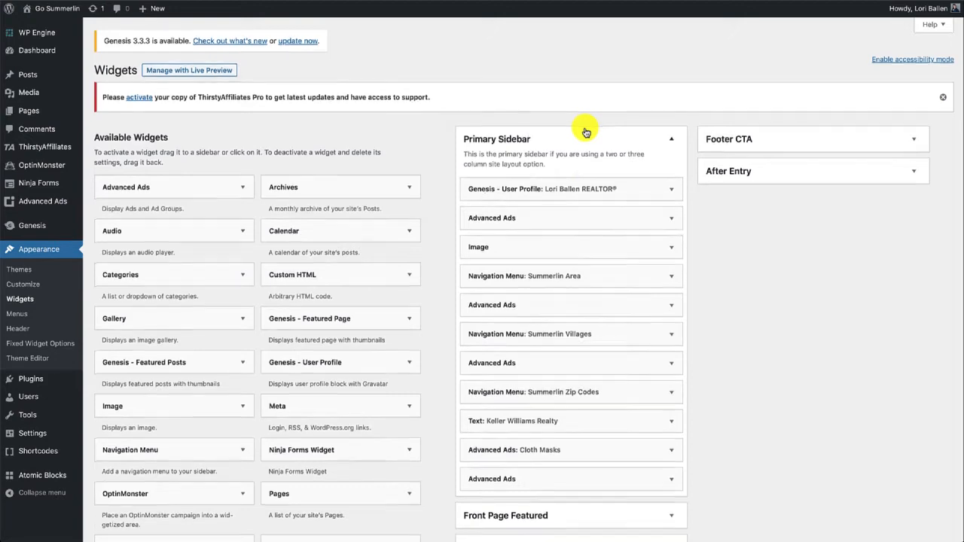
scroll(586, 131, down, 1)
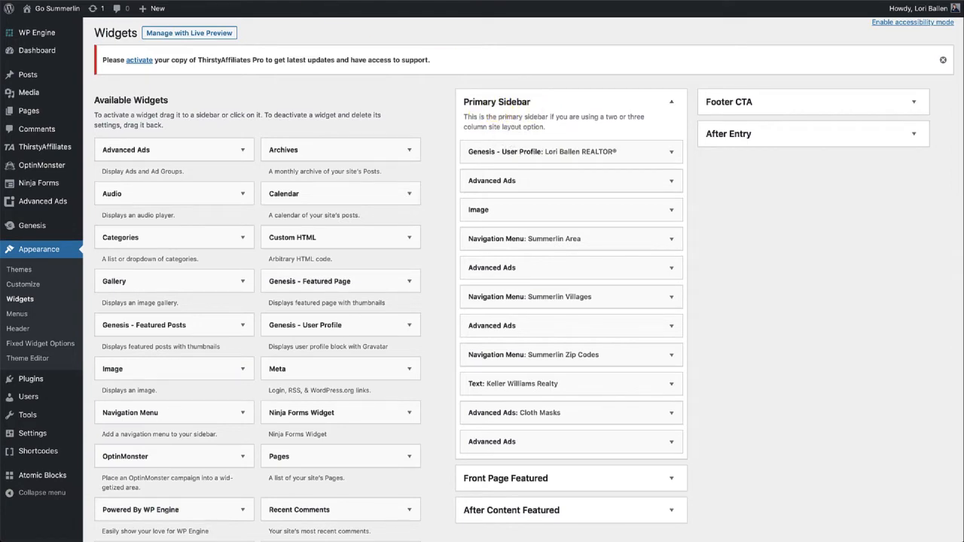
- Load the Go Summerlin home page in a new browser tab and open The Mesa page from it, showing its sidebar
key(ctrl+t)
text(go)
key(Return)
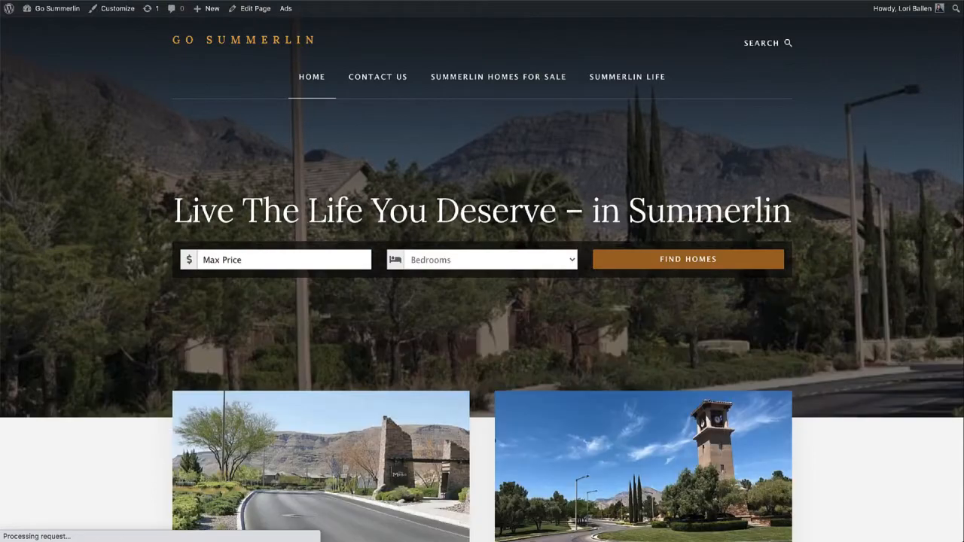
scroll(501, 295, down, 5)
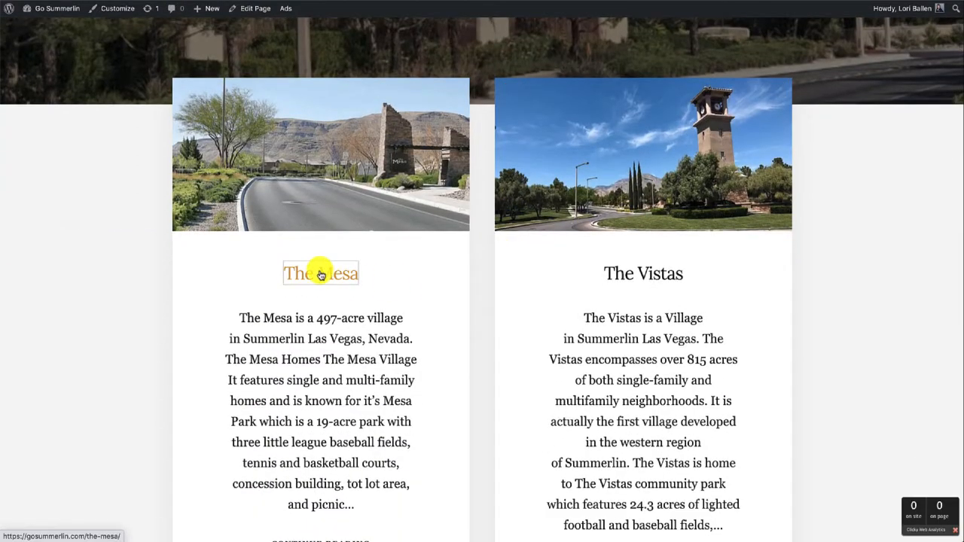
click(320, 274)
scroll(321, 275, down, 1)
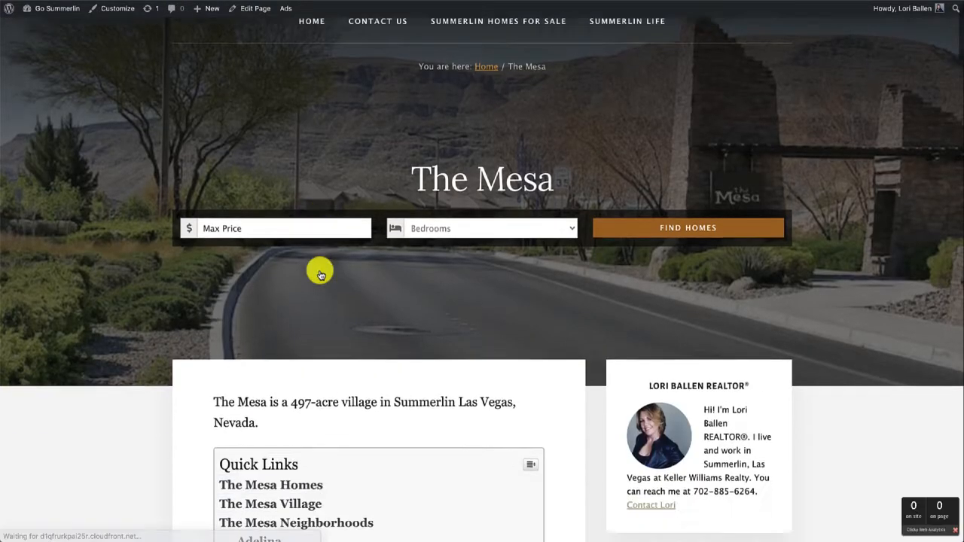
scroll(321, 275, down, 3)
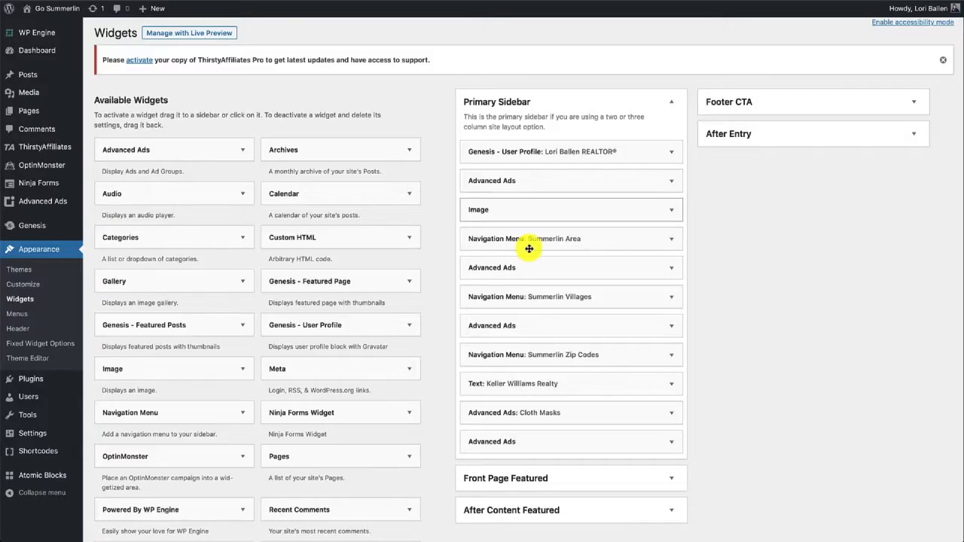
- Inspect the Genesis - User Profile and first Advanced Ads widgets in the Primary Sidebar, comparing the profile with The Mesa page's sidebar
drag(527, 243, 653, 153)
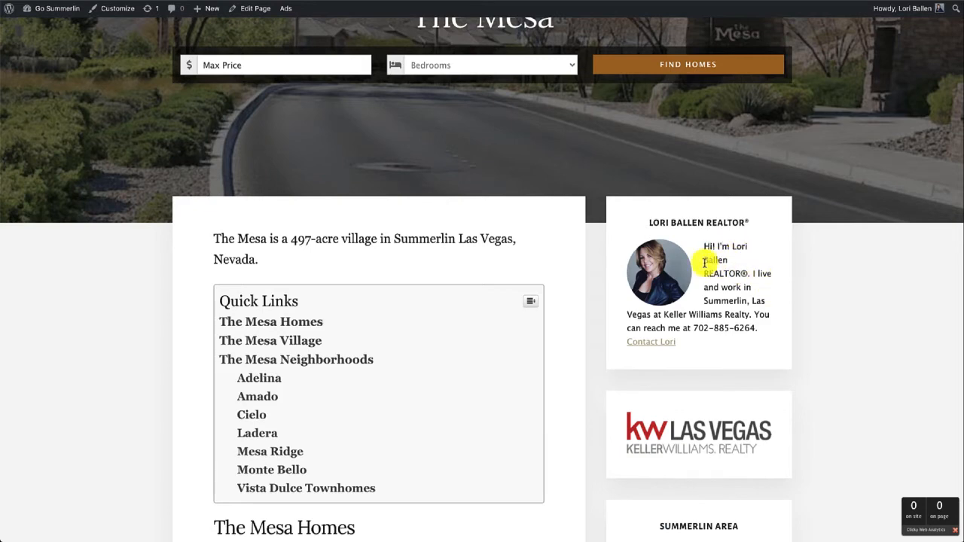
scroll(710, 282, down, 3)
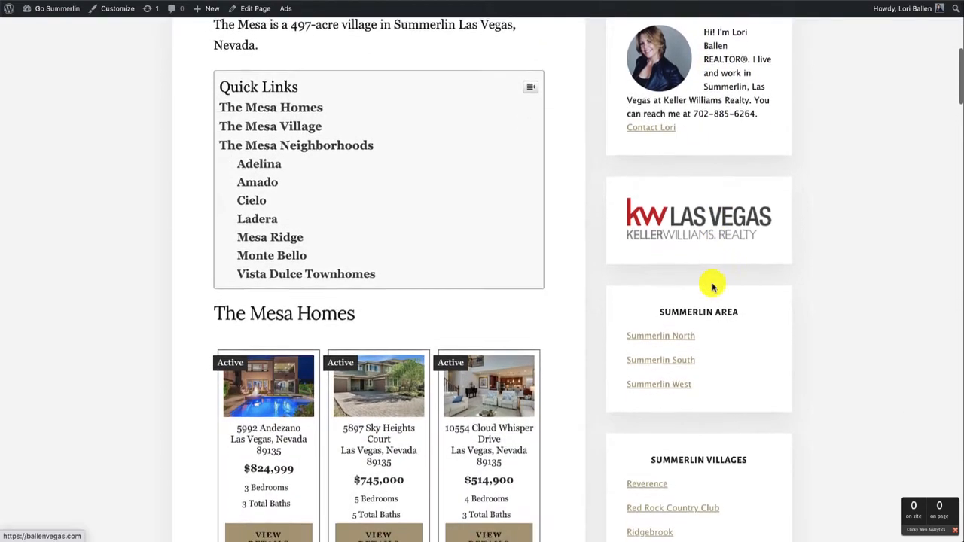
scroll(712, 286, down, 2)
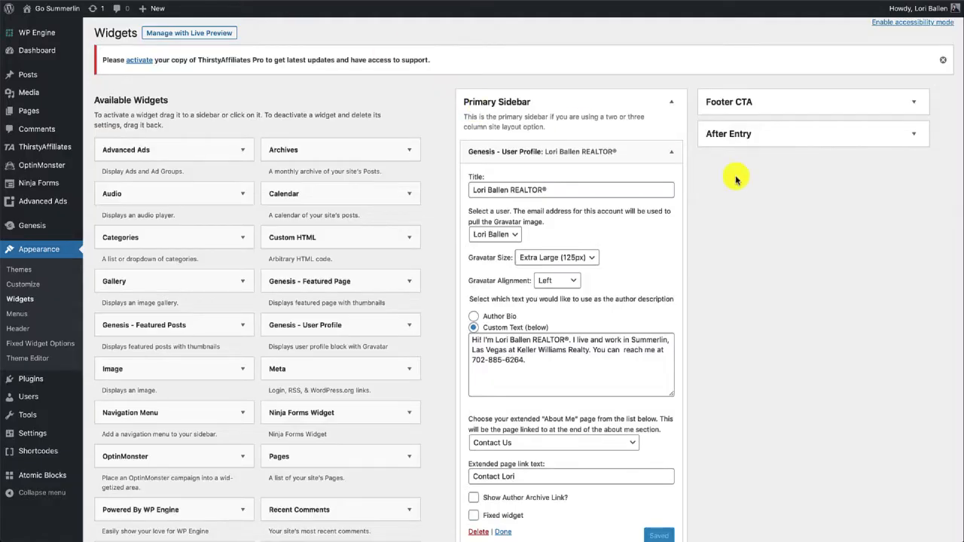
click(671, 151)
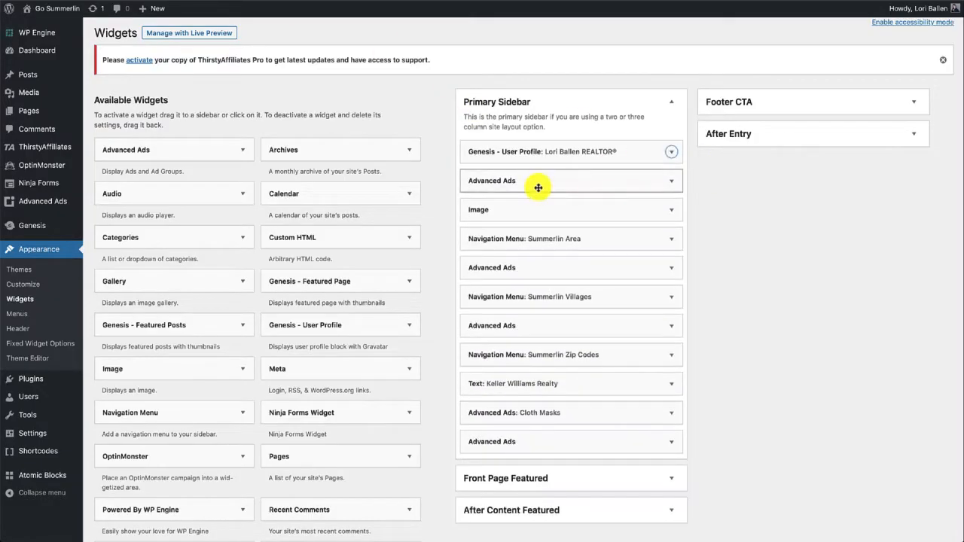
click(543, 182)
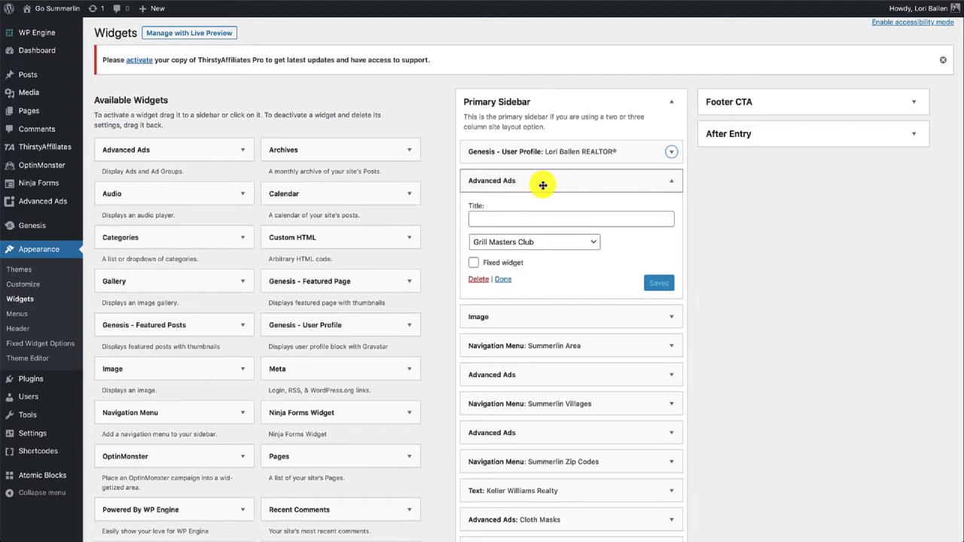
click(543, 184)
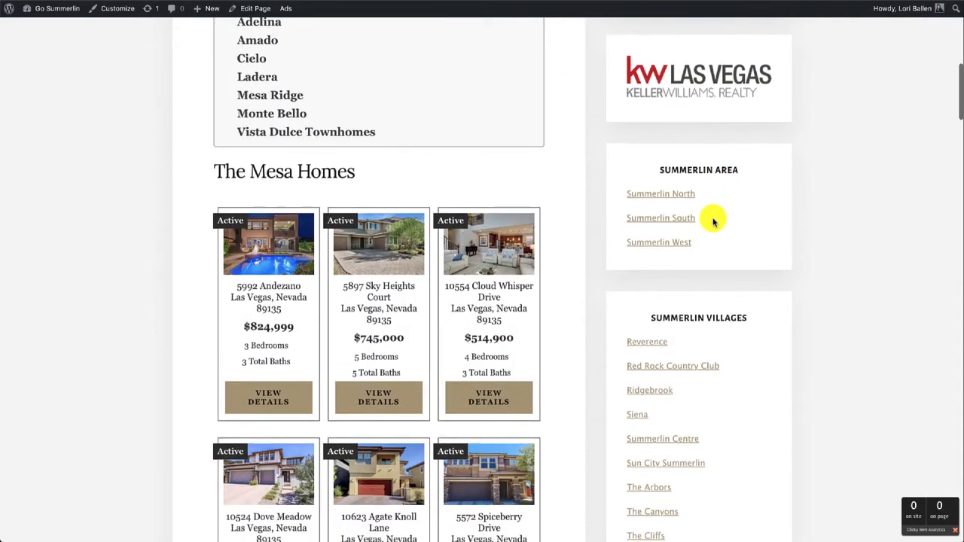
- Compare the logo image, Summerlin Area and Summerlin Villages blocks on The Mesa page with the Primary Sidebar widget list
scroll(714, 222, up, 1)
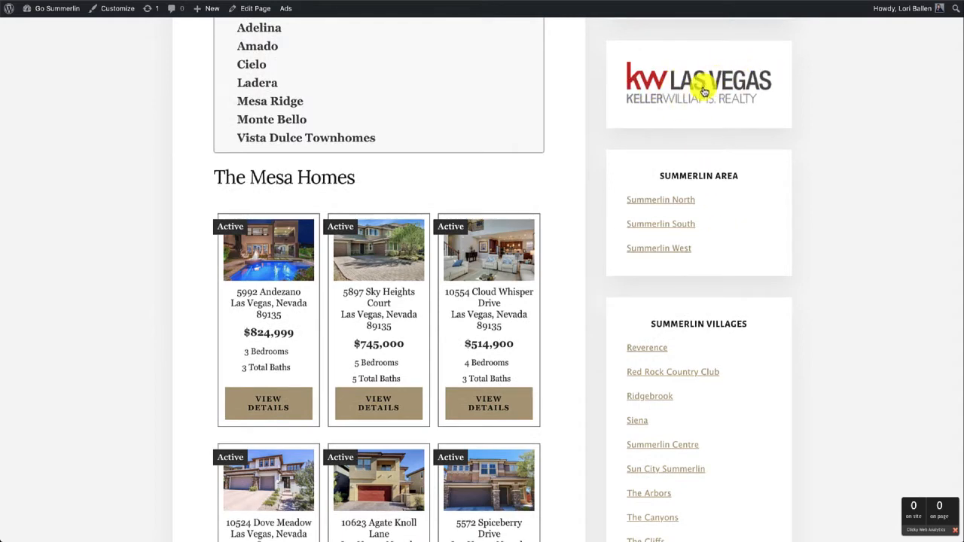
scroll(696, 92, up, 1)
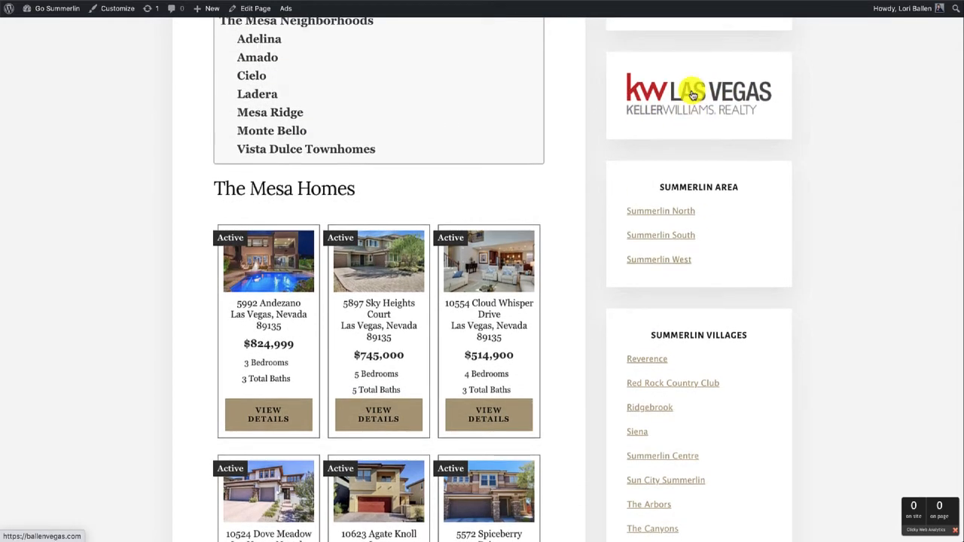
scroll(693, 92, down, 1)
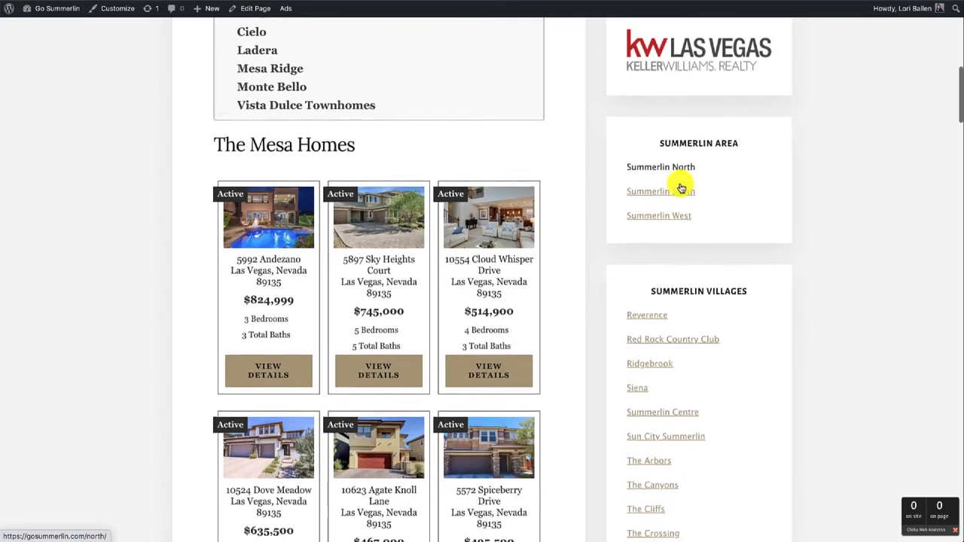
scroll(680, 188, down, 2)
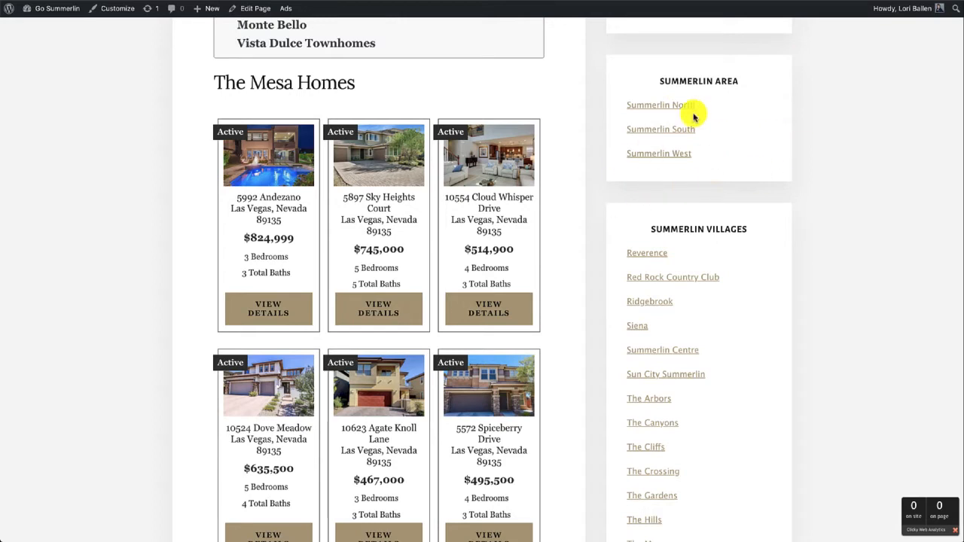
scroll(694, 115, down, 1)
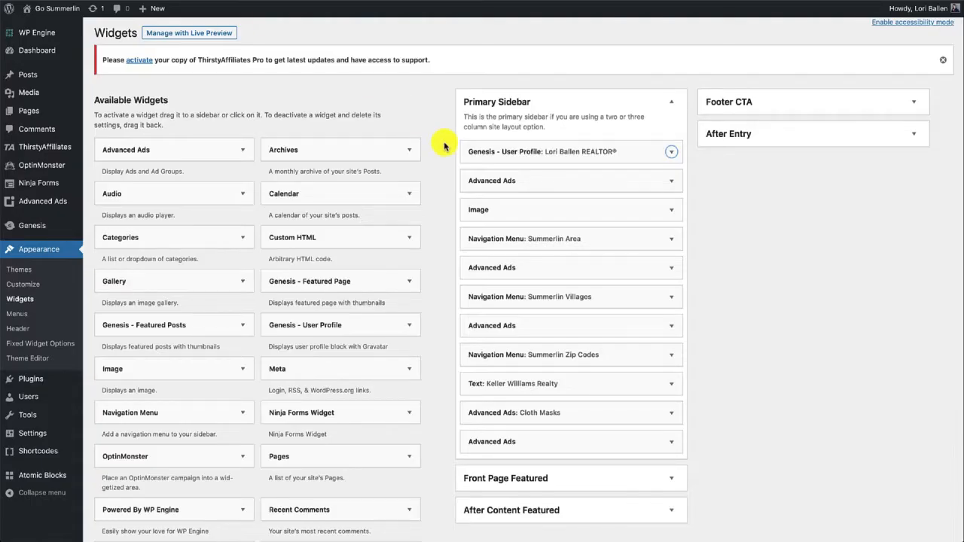
scroll(444, 145, down, 1)
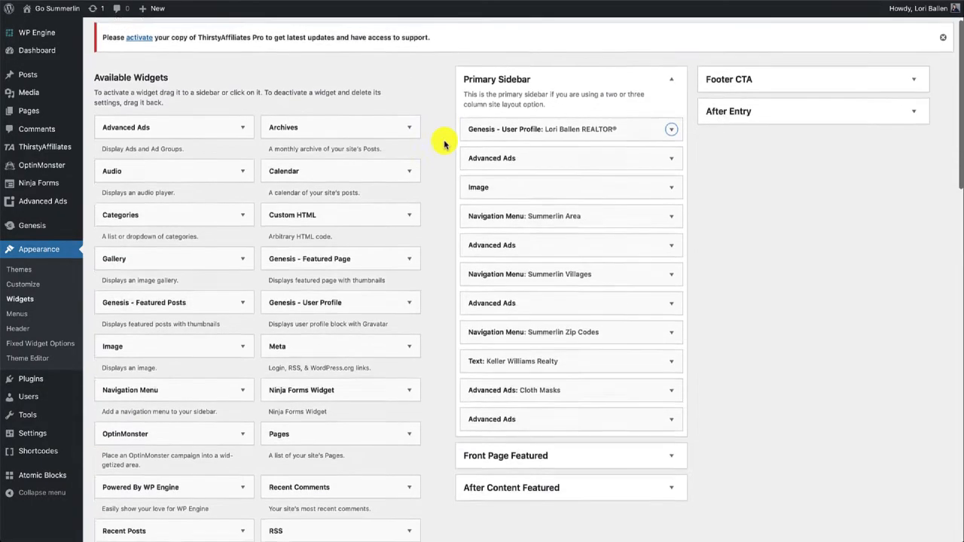
- Expand the Summerlin Area Navigation Menu widget and match its title to the corresponding heading in The Mesa page's sidebar
scroll(444, 145, down, 1)
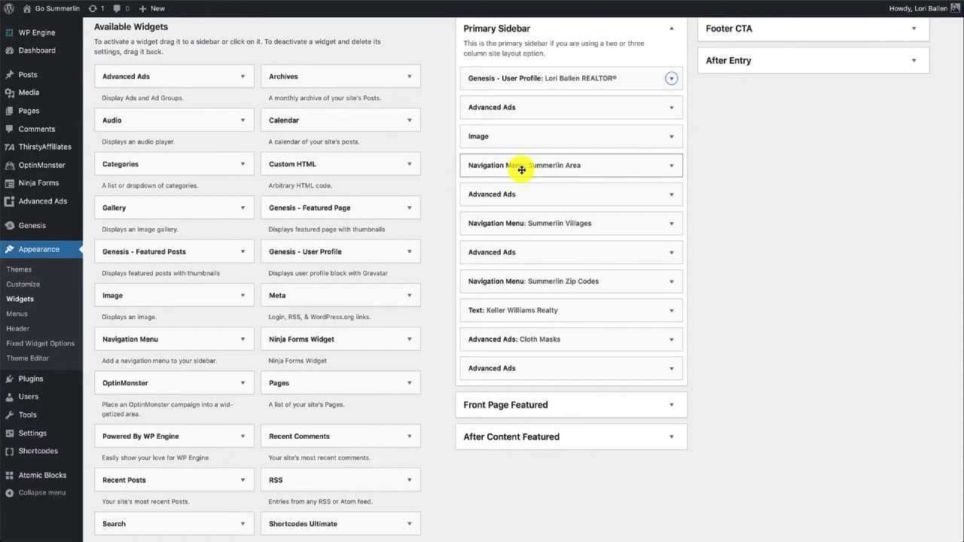
click(671, 167)
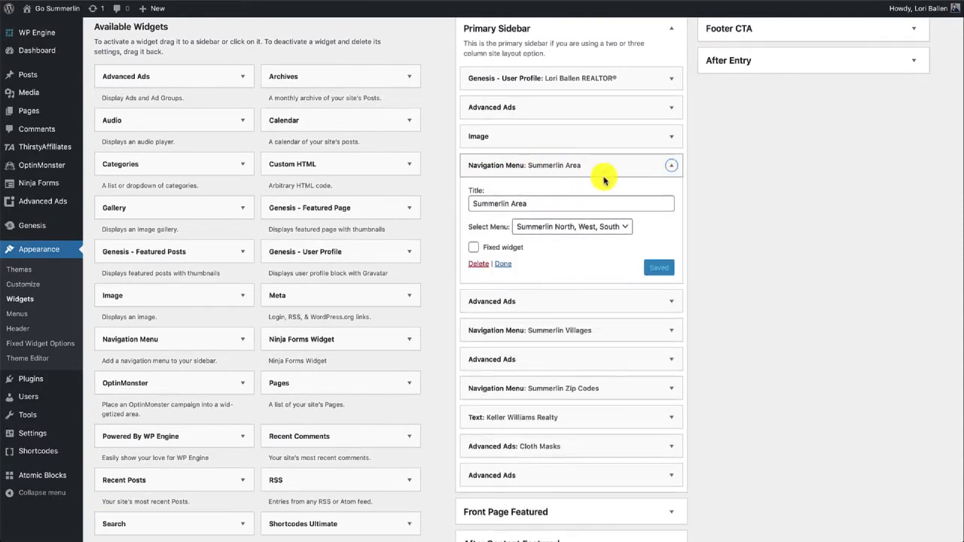
click(490, 205)
triple_click(490, 205)
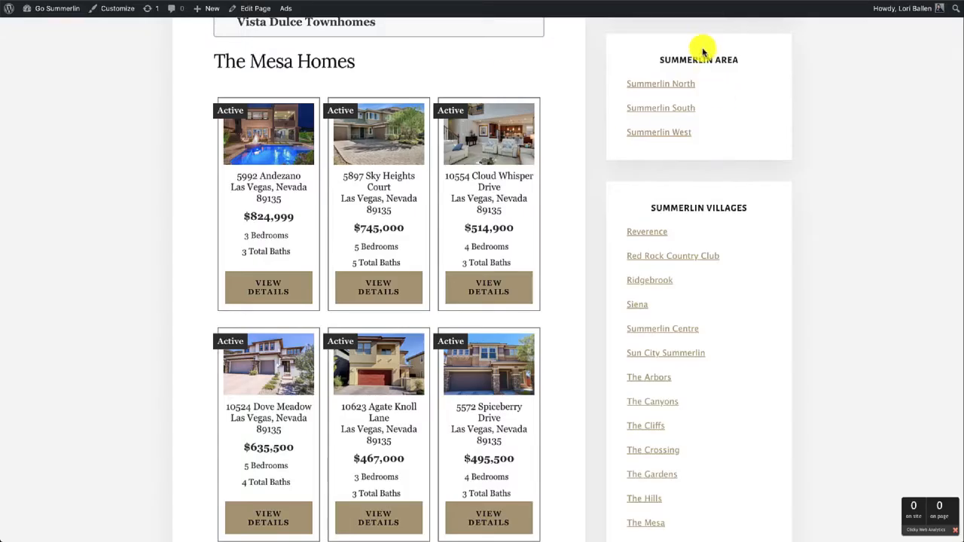
drag(741, 60, 663, 59)
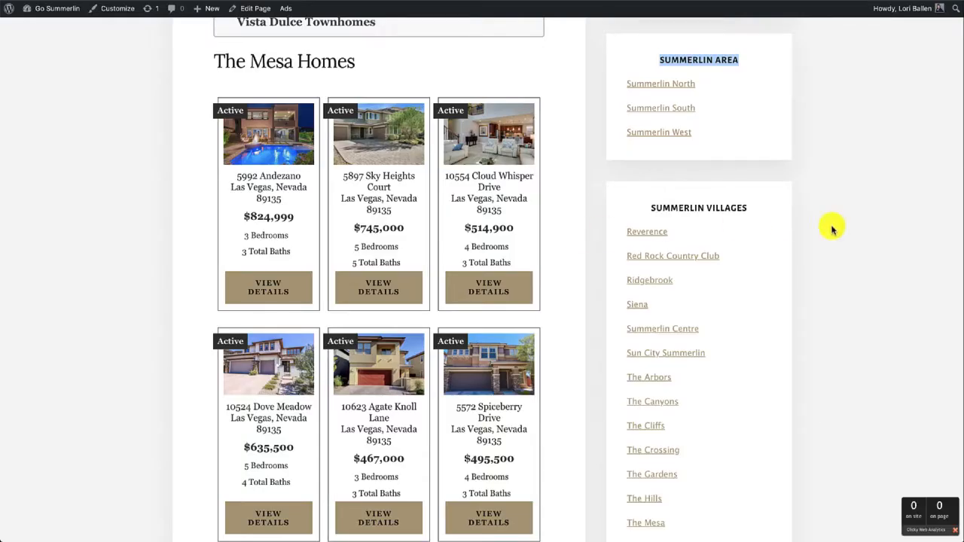
- Examine the links listed under Summerlin Area and Summerlin Villages in The Mesa page's sidebar
scroll(832, 228, down, 1)
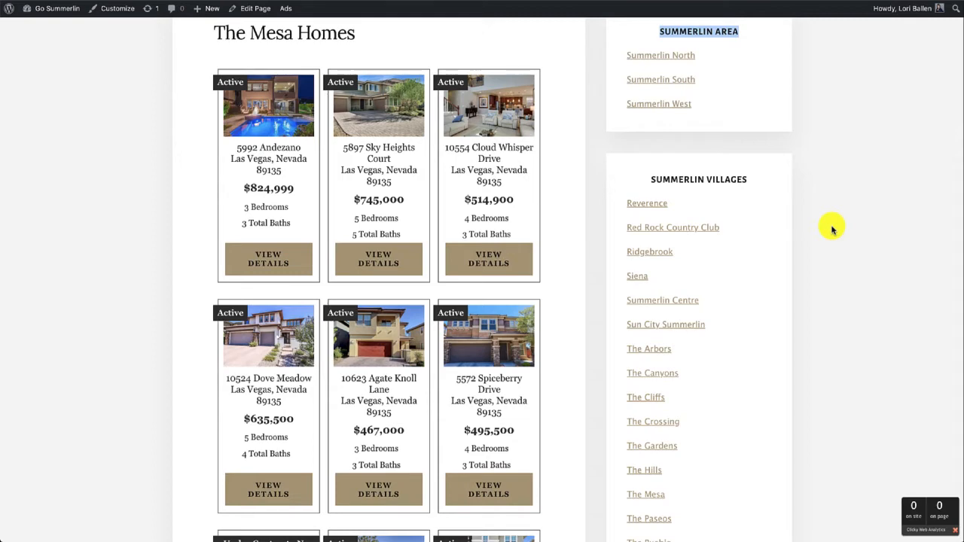
scroll(833, 228, up, 2)
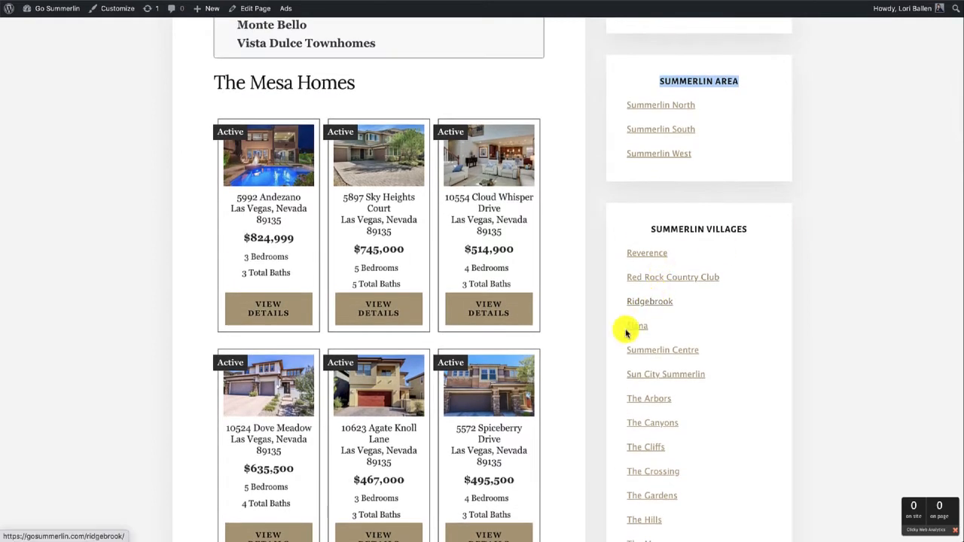
scroll(656, 426, down, 2)
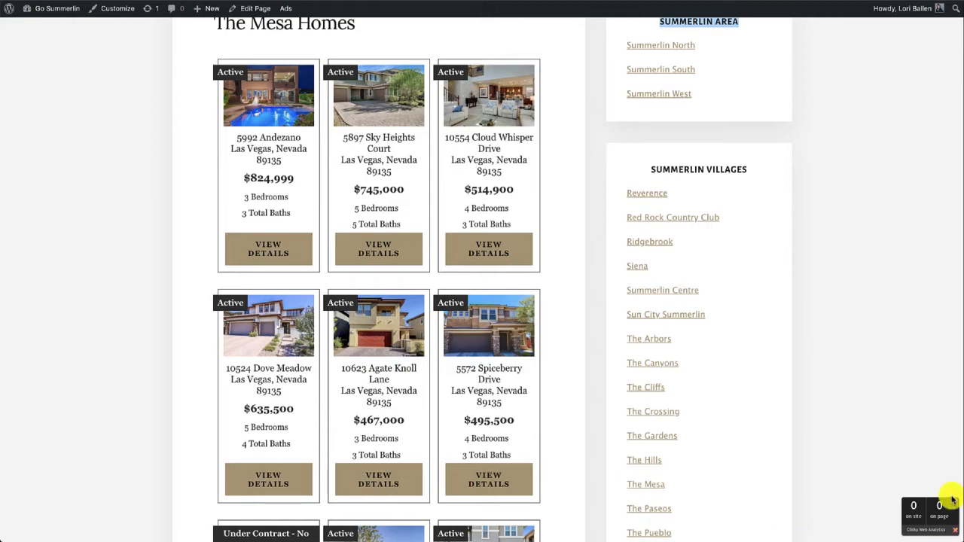
scroll(738, 258, up, 3)
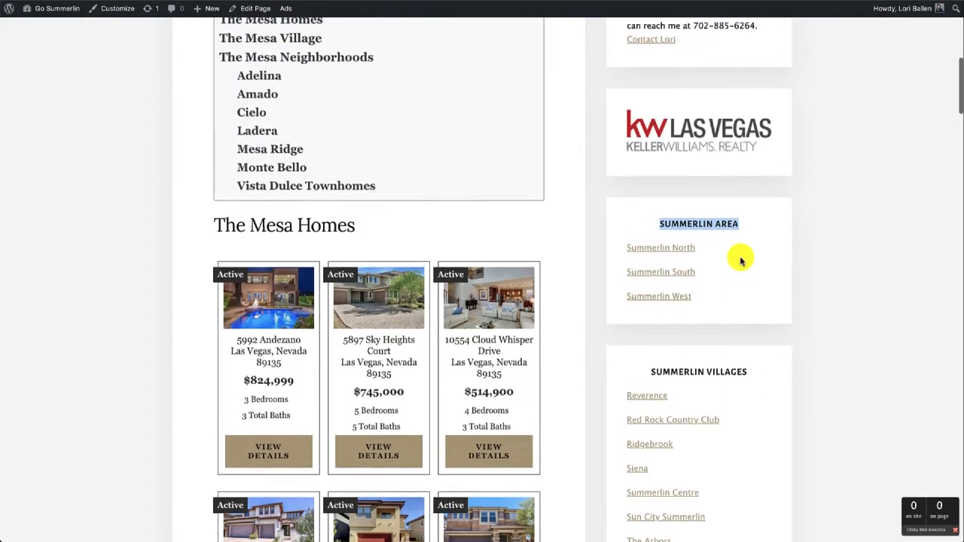
scroll(740, 260, down, 1)
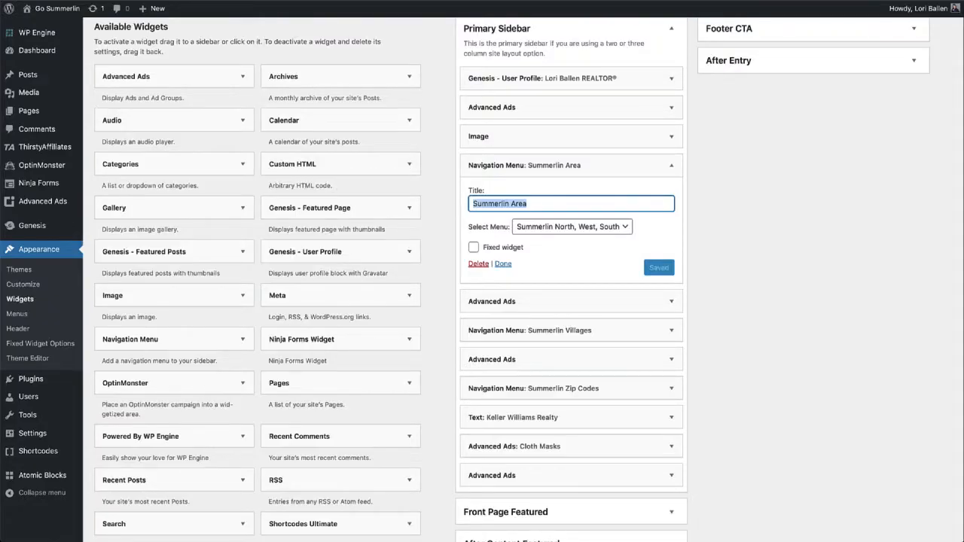
- Open the site's Menus administration page in a new browser tab, keeping the Widgets page open
mouse_move(45, 176)
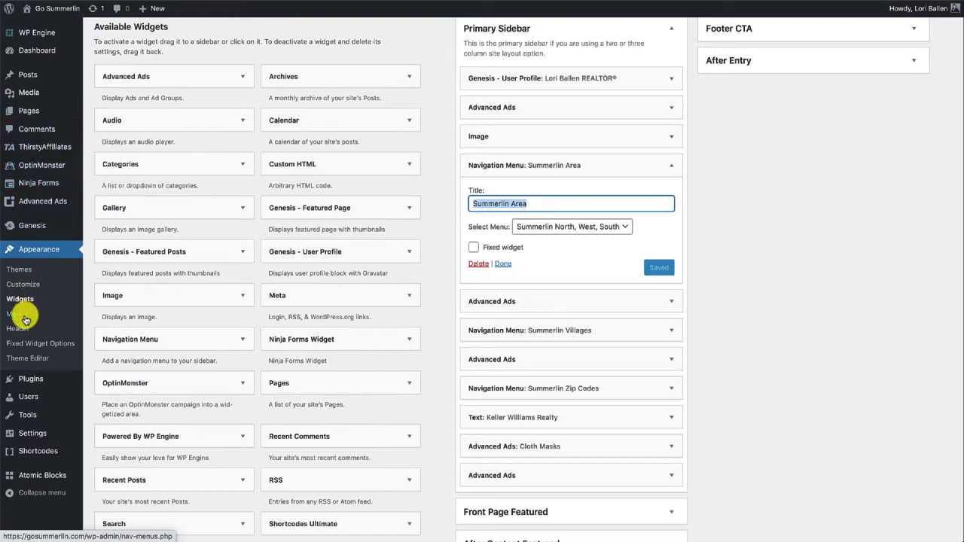
click(62, 254)
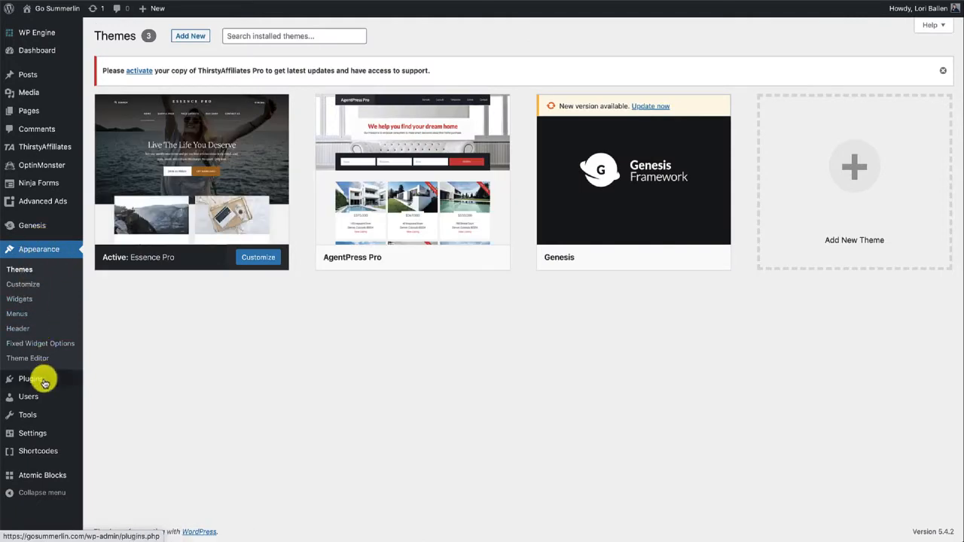
click(24, 301)
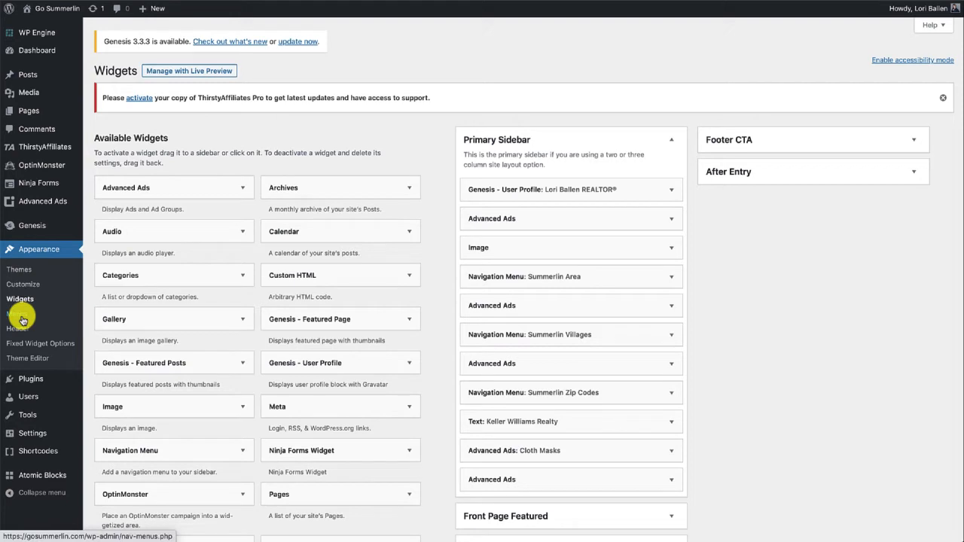
right_click(23, 320)
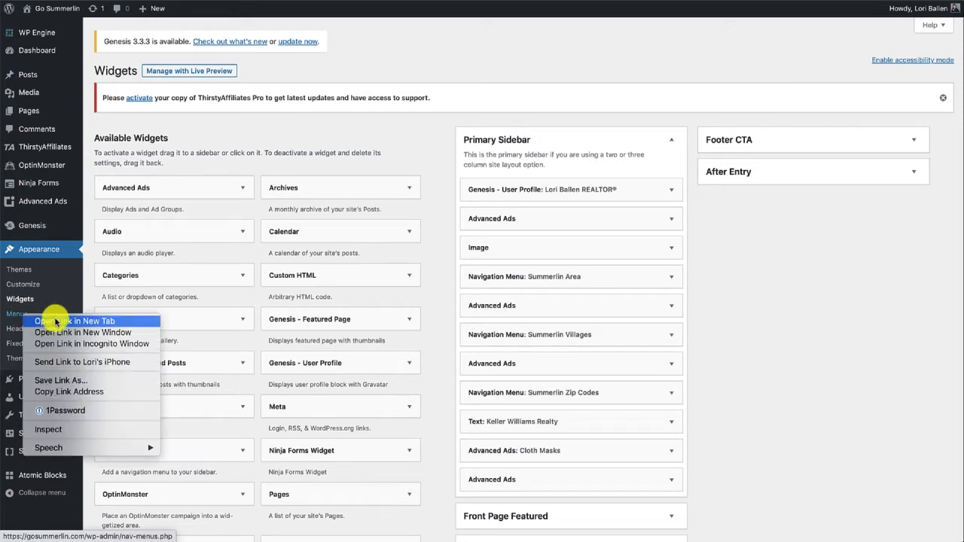
click(54, 319)
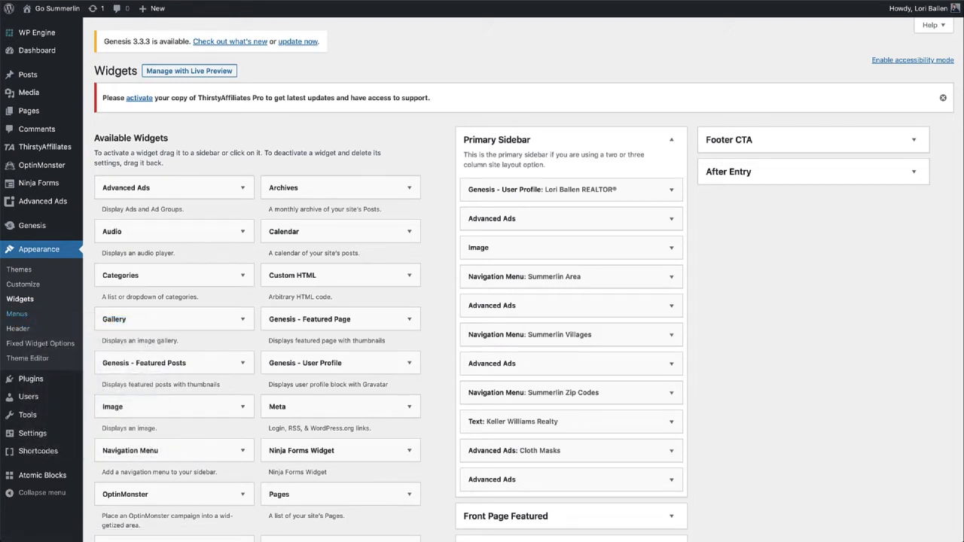
click(118, 1)
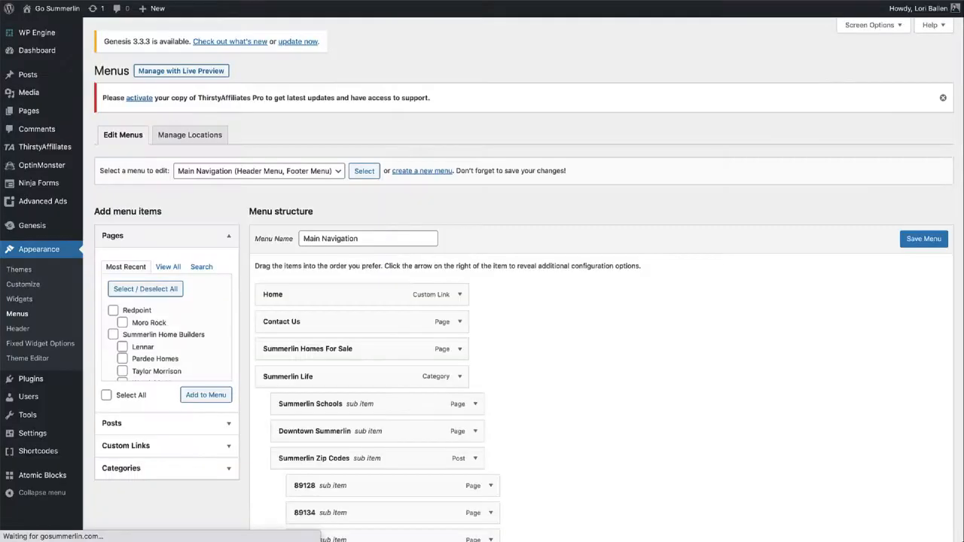
- Revisit the Summerlin Area block on The Mesa page and start a blank new menu with its name field active
click(76, 0)
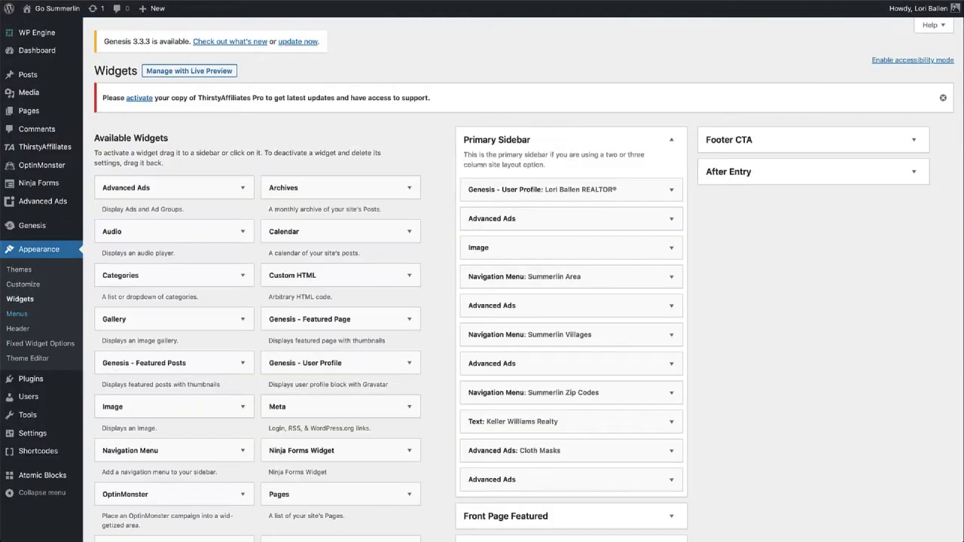
key(ctrl+shift+Tab)
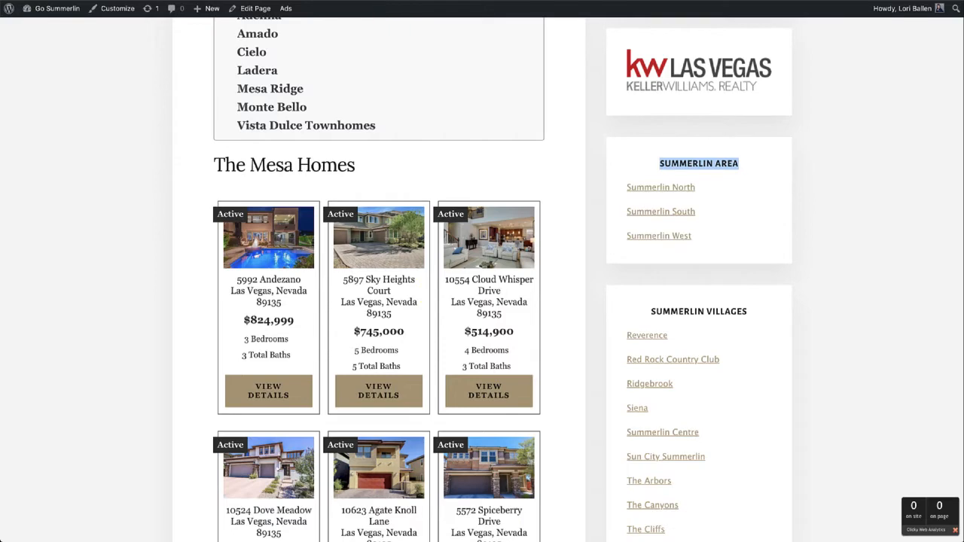
click(338, 1)
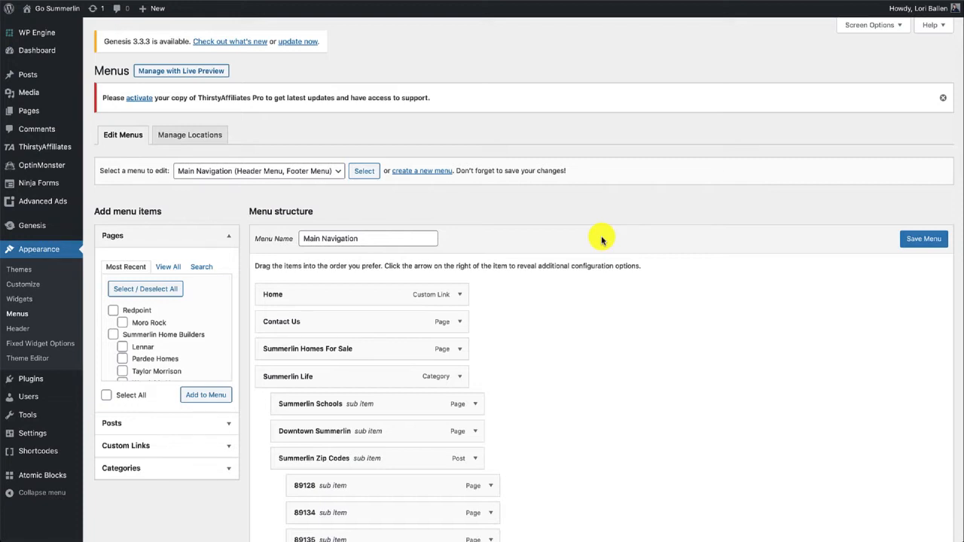
click(426, 174)
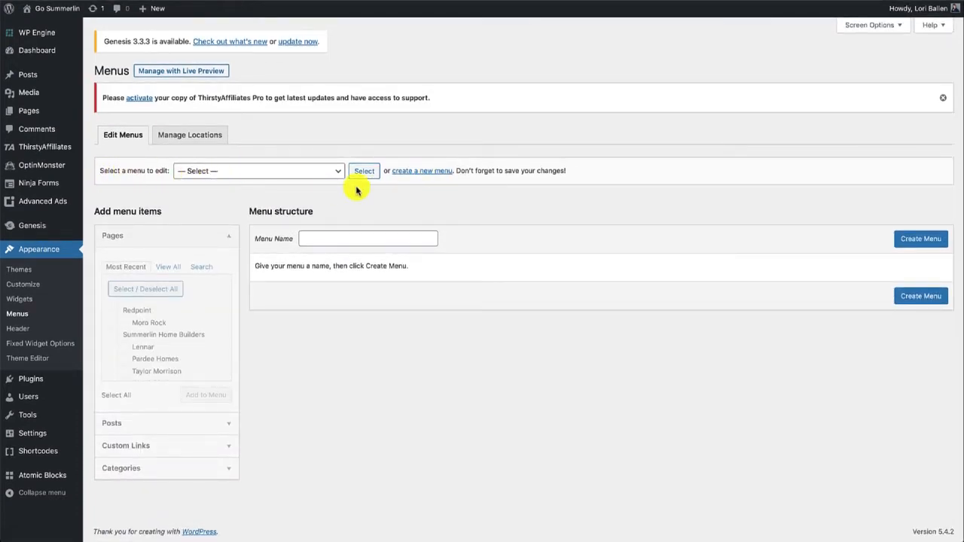
click(327, 234)
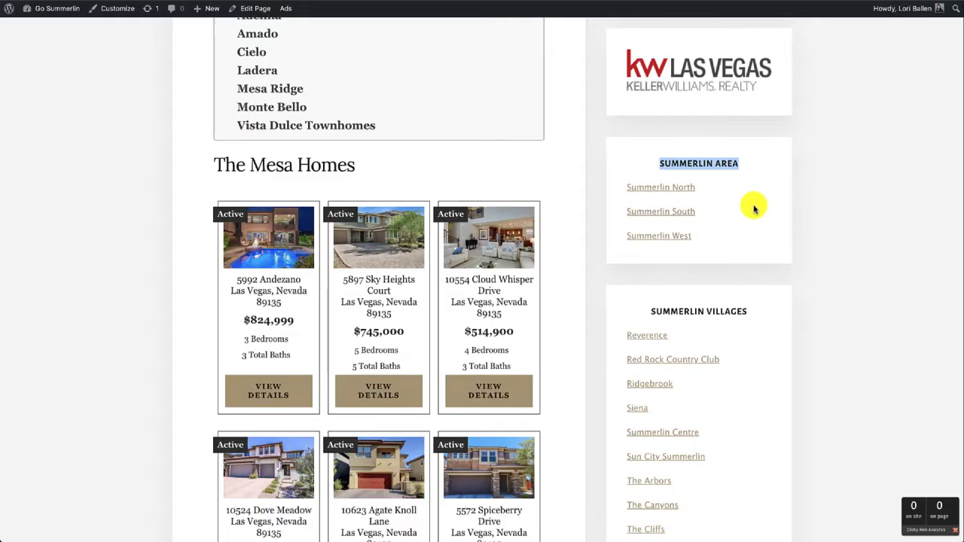
- Review the Summerlin Area, Villages and Zip Codes menu blocks on The Mesa page against the Primary Sidebar widgets
scroll(753, 207, down, 5)
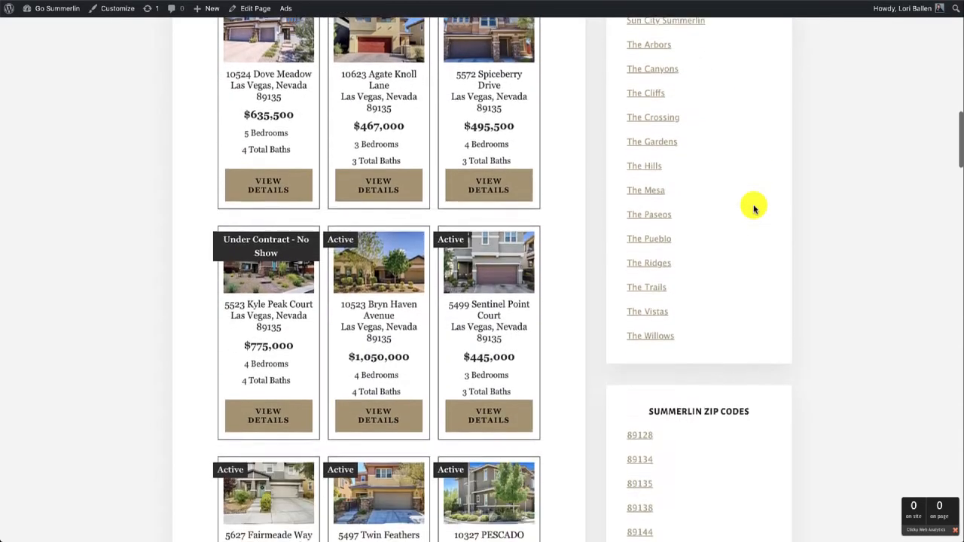
scroll(753, 207, down, 5)
scroll(753, 208, up, 10)
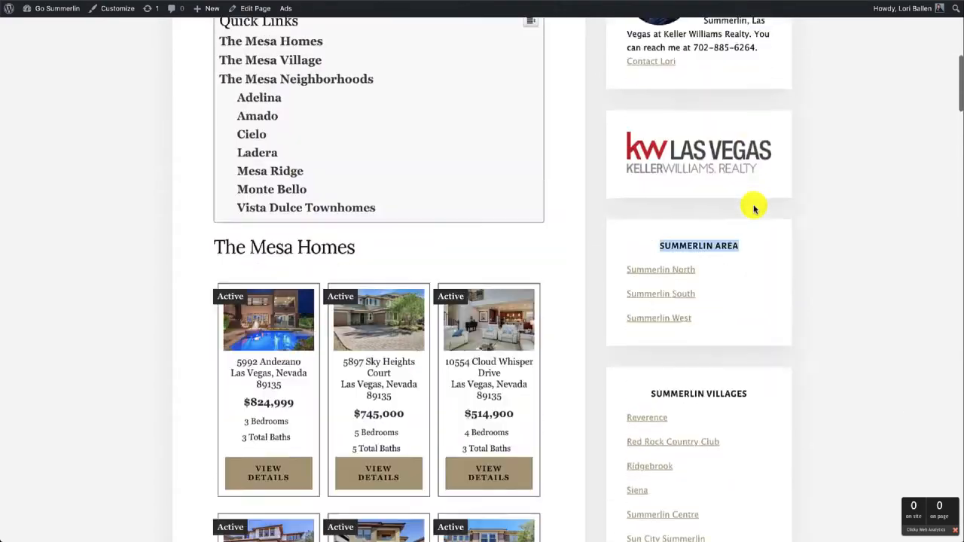
scroll(753, 207, up, 3)
scroll(753, 208, down, 4)
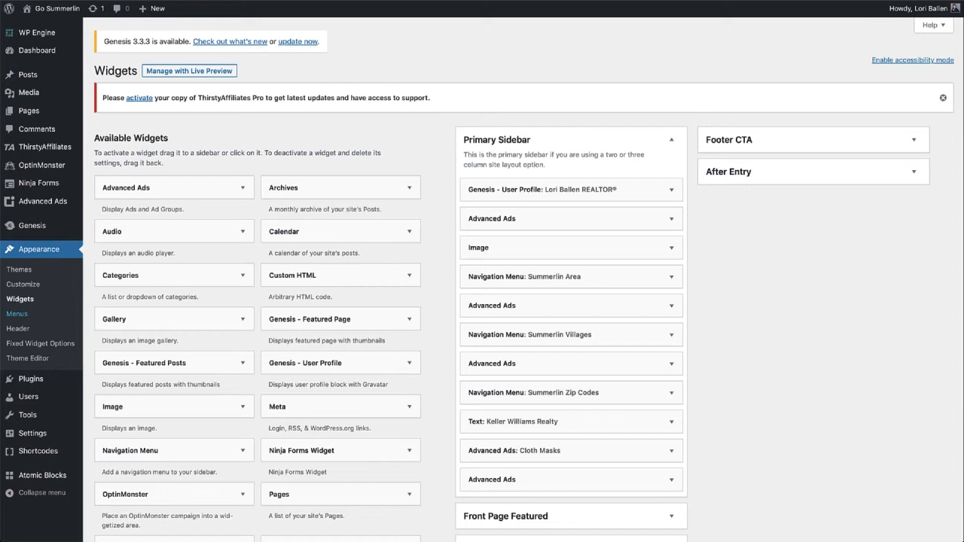
click(16, 313)
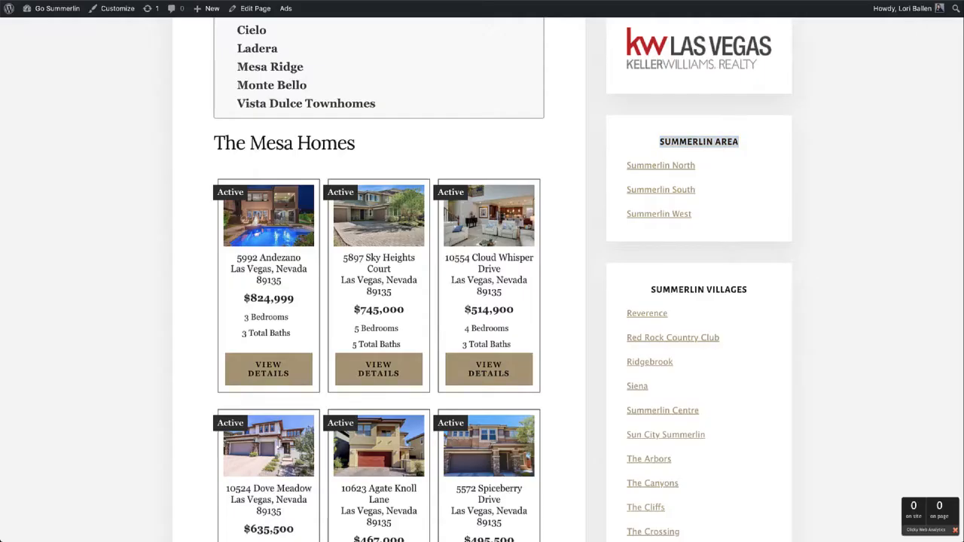
- Examine the full list of village links in the Summerlin Villages block of The Mesa page's sidebar
scroll(710, 276, down, 3)
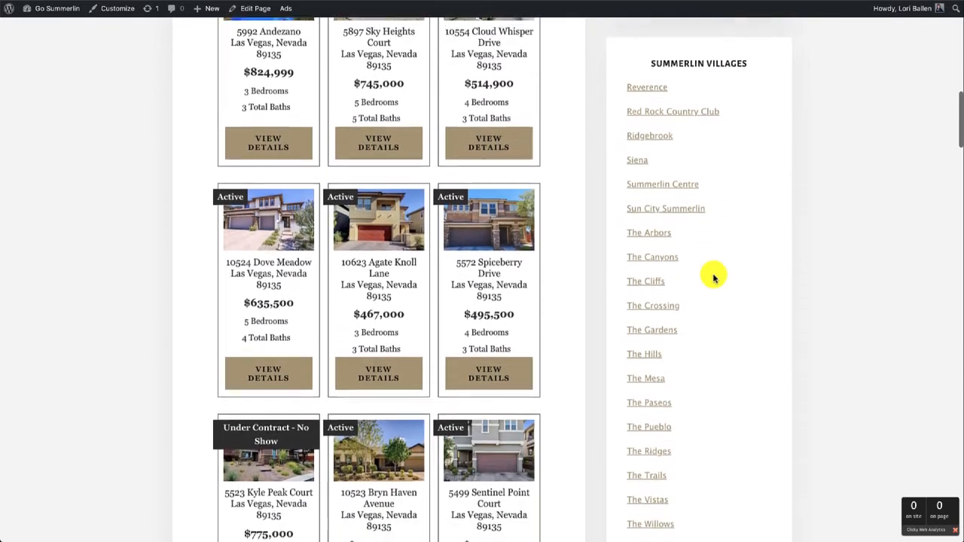
scroll(714, 277, down, 1)
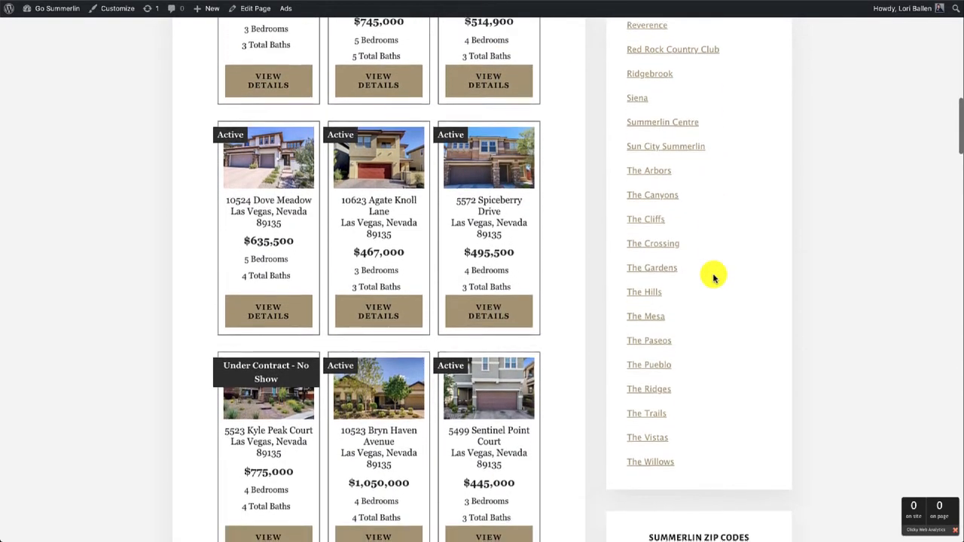
scroll(713, 275, up, 1)
scroll(713, 275, down, 1)
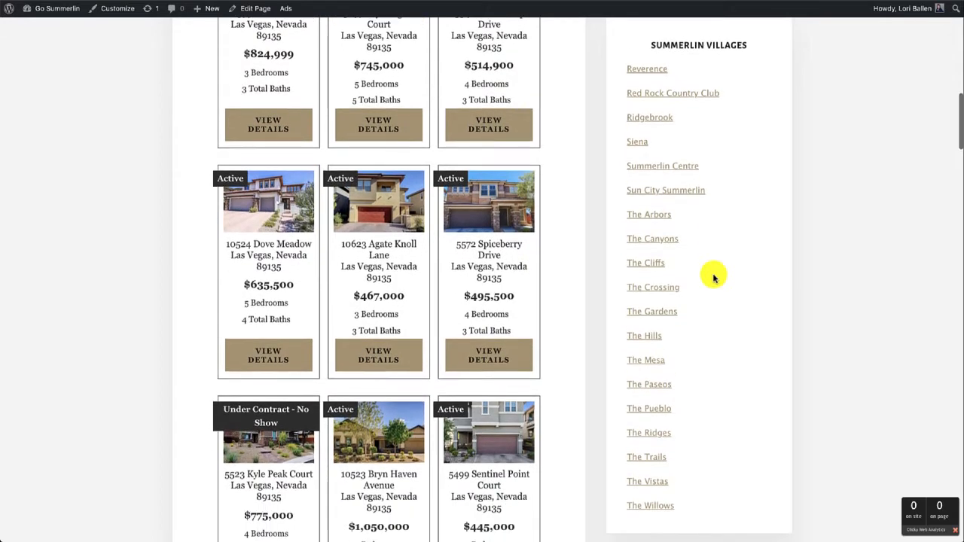
scroll(714, 278, up, 1)
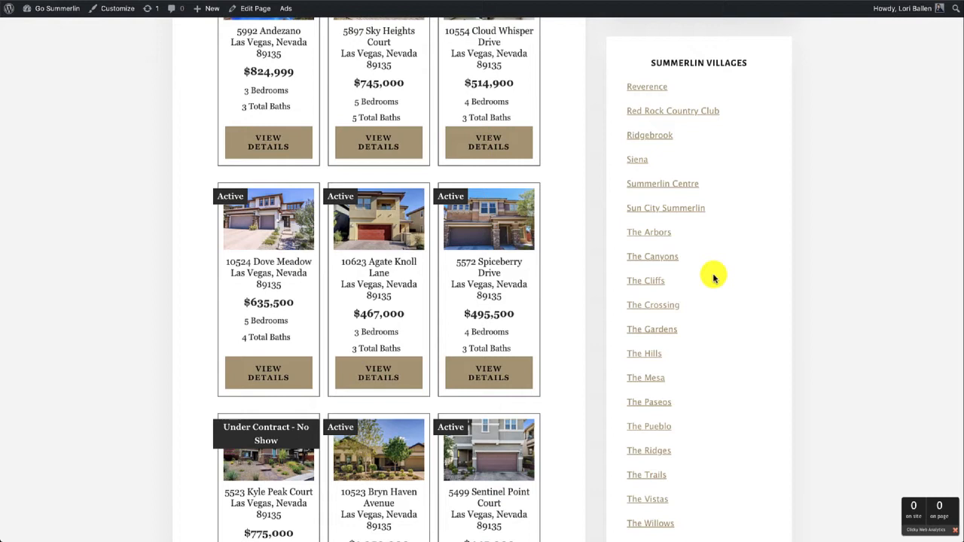
scroll(714, 278, down, 1)
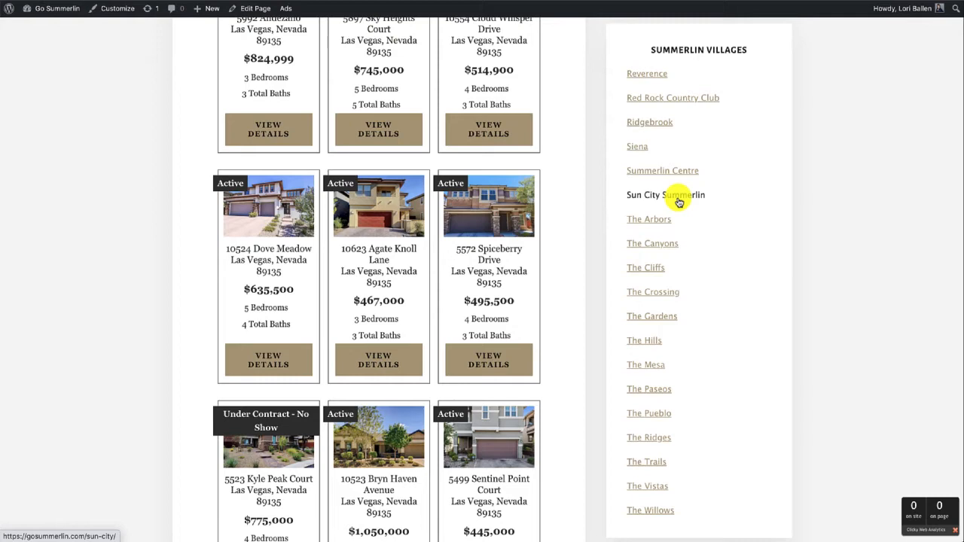
scroll(734, 200, down, 1)
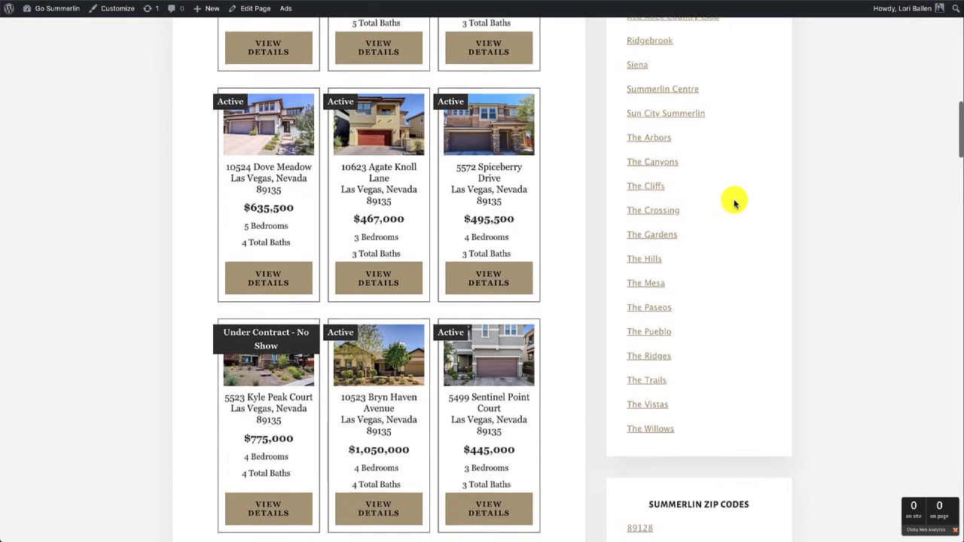
- Open The Vistas page from the Summerlin Villages list and browse past its home listings to the Cara Vella and Bella Vista entries
click(657, 403)
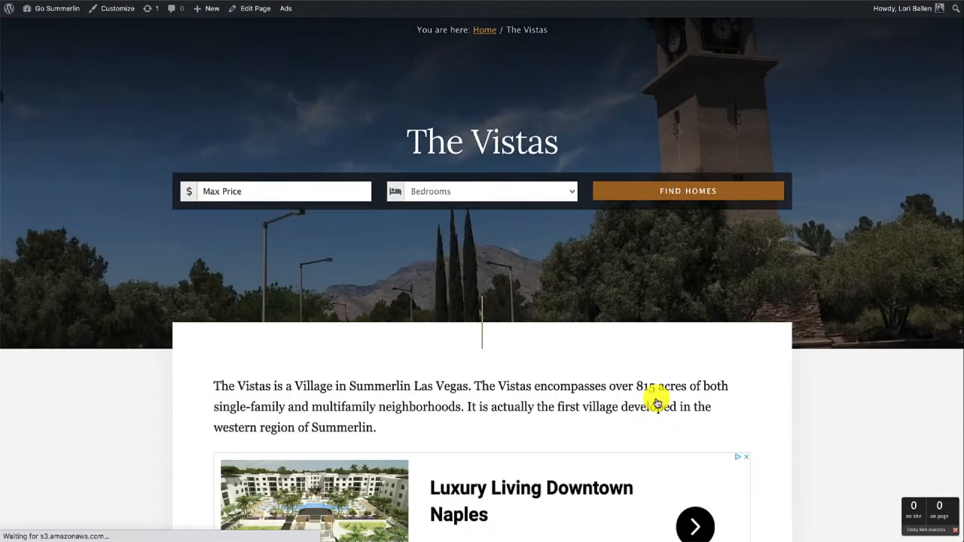
scroll(657, 403, down, 15)
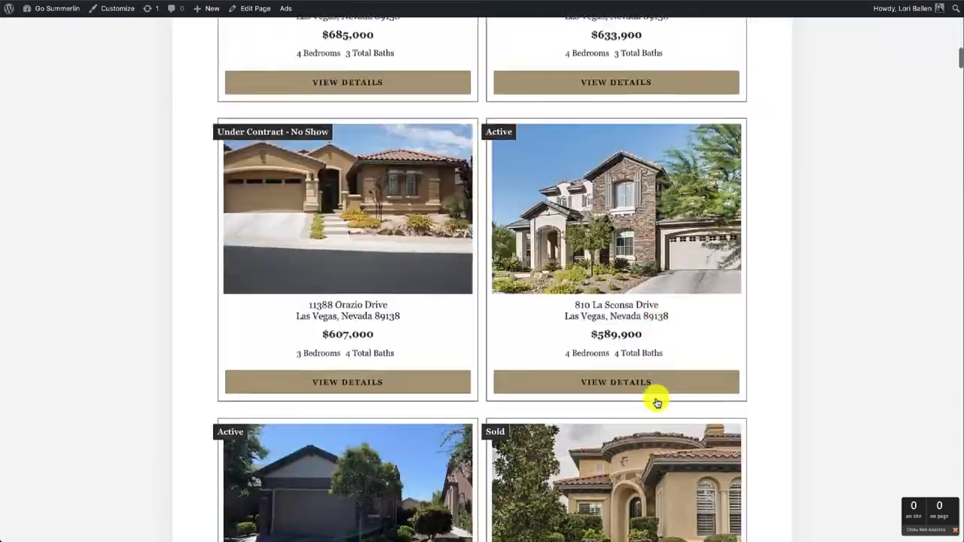
scroll(657, 403, down, 14)
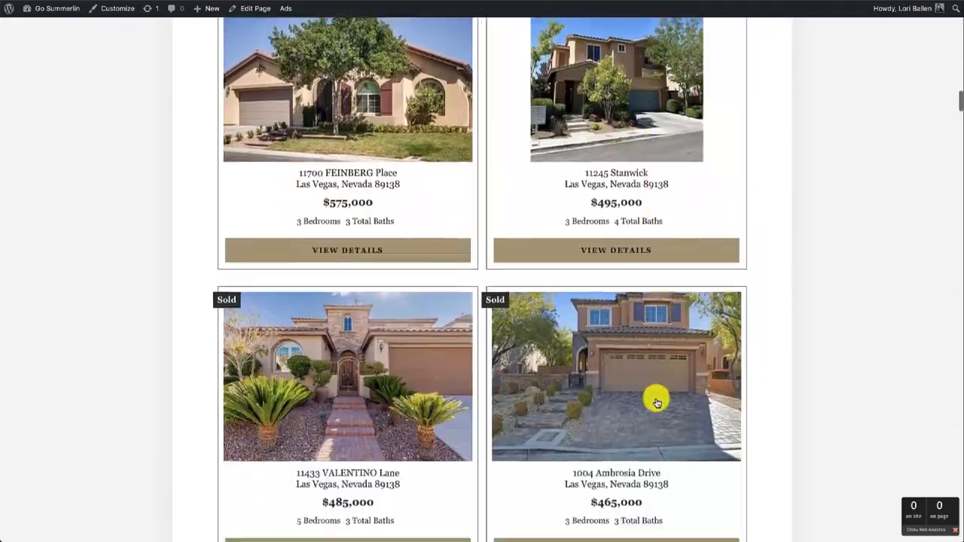
scroll(657, 403, down, 15)
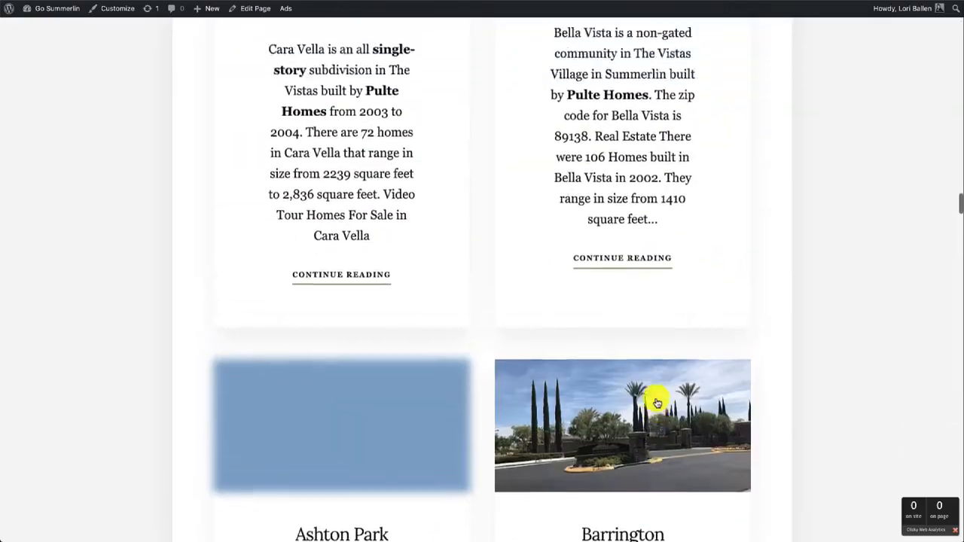
scroll(657, 403, up, 3)
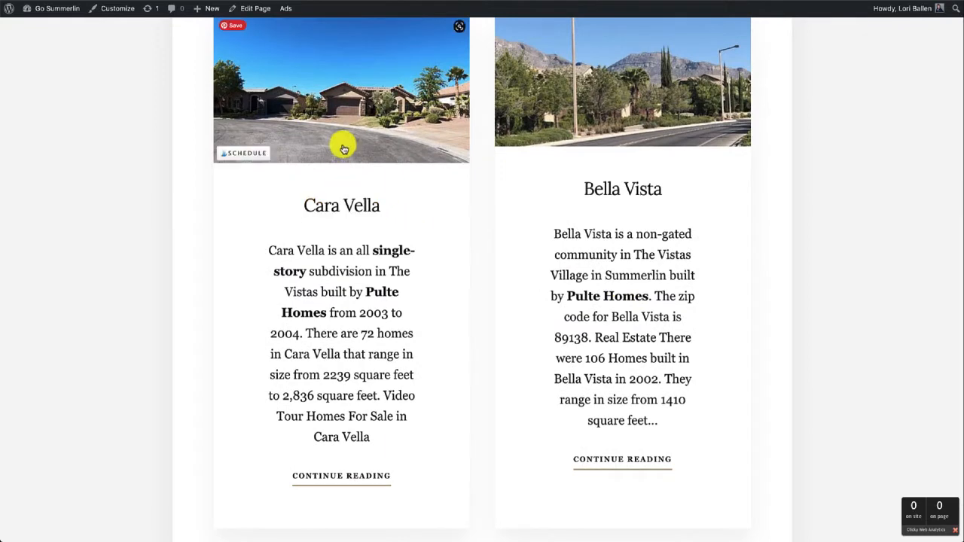
- Browse the neighborhood entries on The Vistas page, from Cara Vella through Ashton Park, Canterra and Encanto to Monterossa and San Marcos
scroll(628, 118, down, 1)
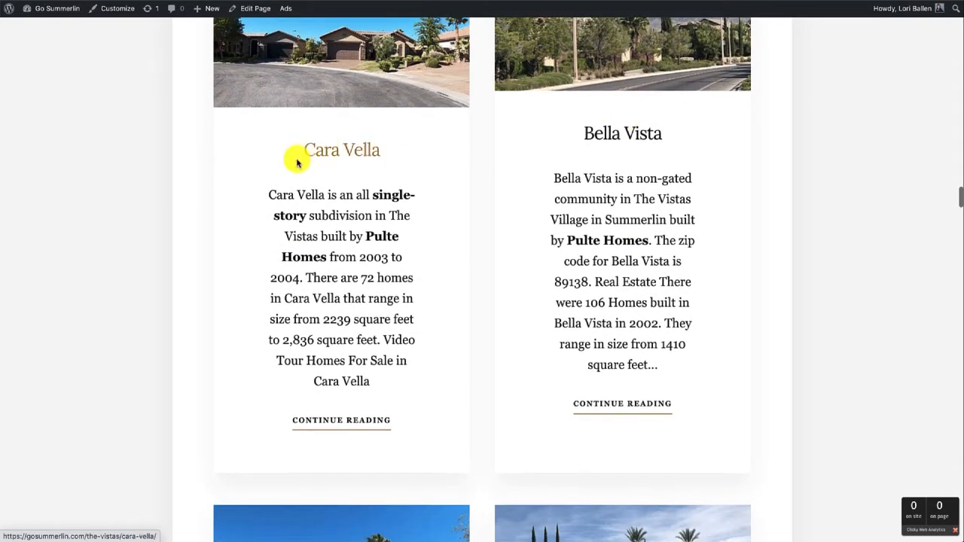
scroll(607, 166, down, 6)
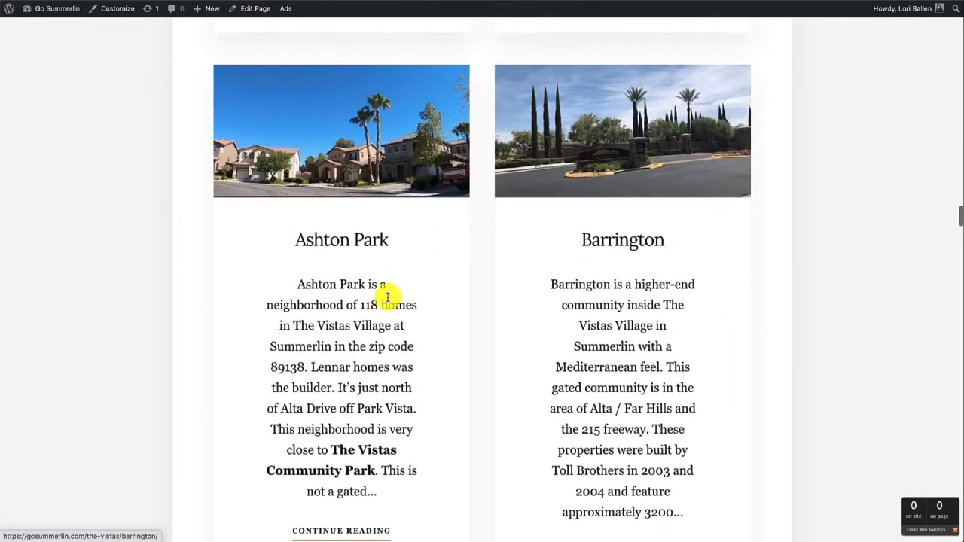
scroll(663, 241, down, 2)
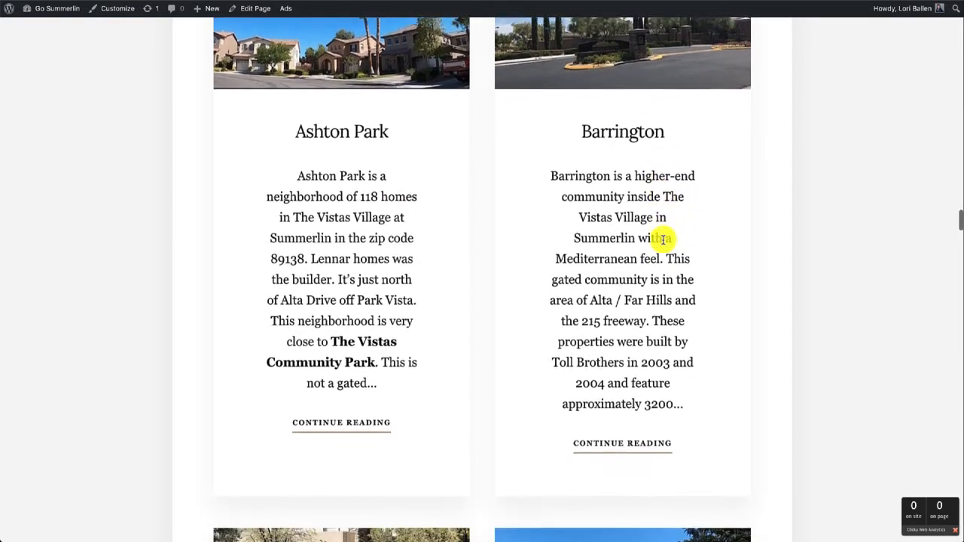
scroll(663, 240, down, 1)
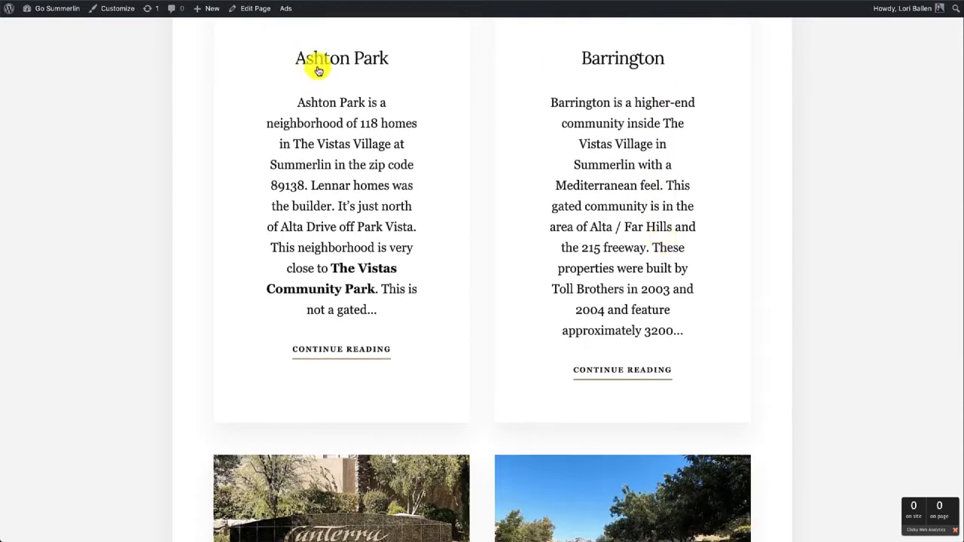
scroll(275, 471, down, 4)
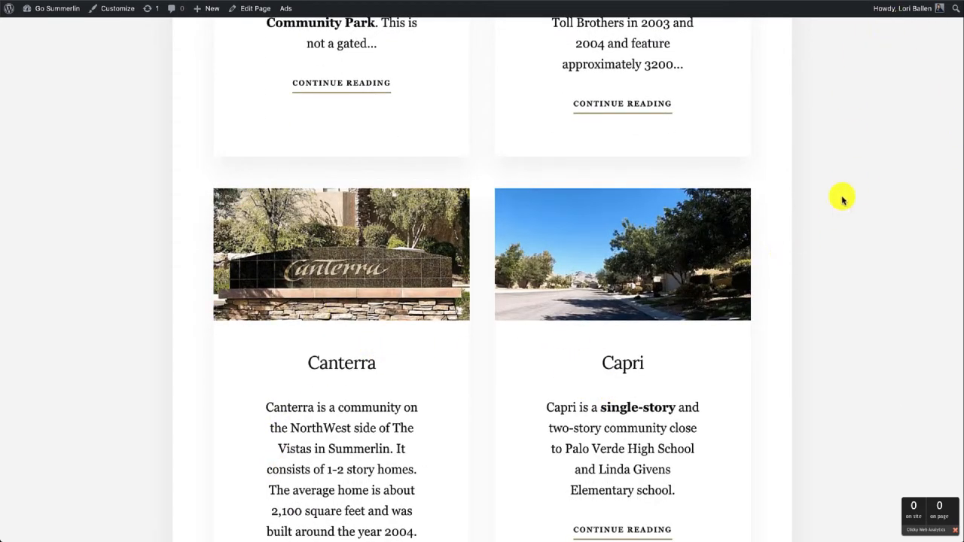
scroll(911, 255, down, 2)
scroll(913, 256, down, 10)
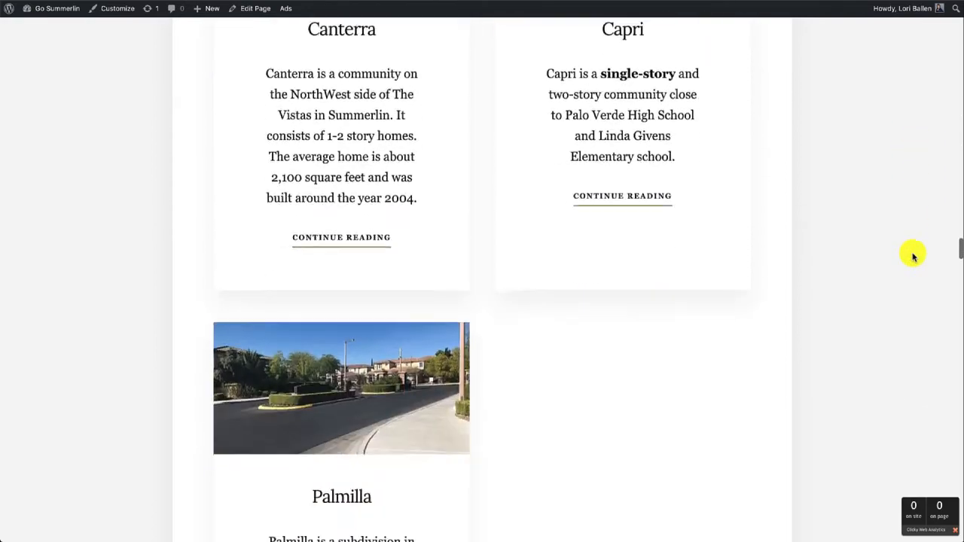
scroll(913, 256, down, 5)
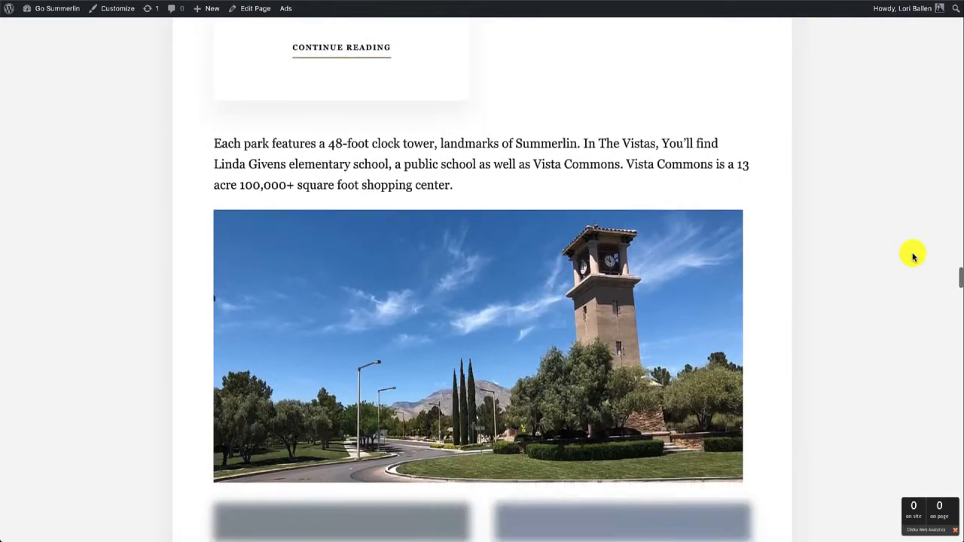
scroll(912, 256, down, 11)
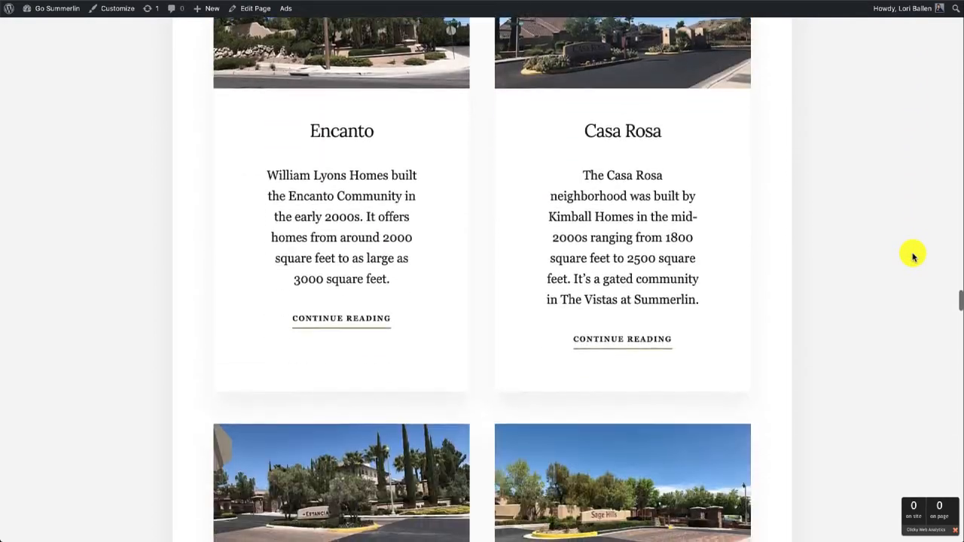
scroll(913, 256, up, 3)
scroll(913, 256, up, 2)
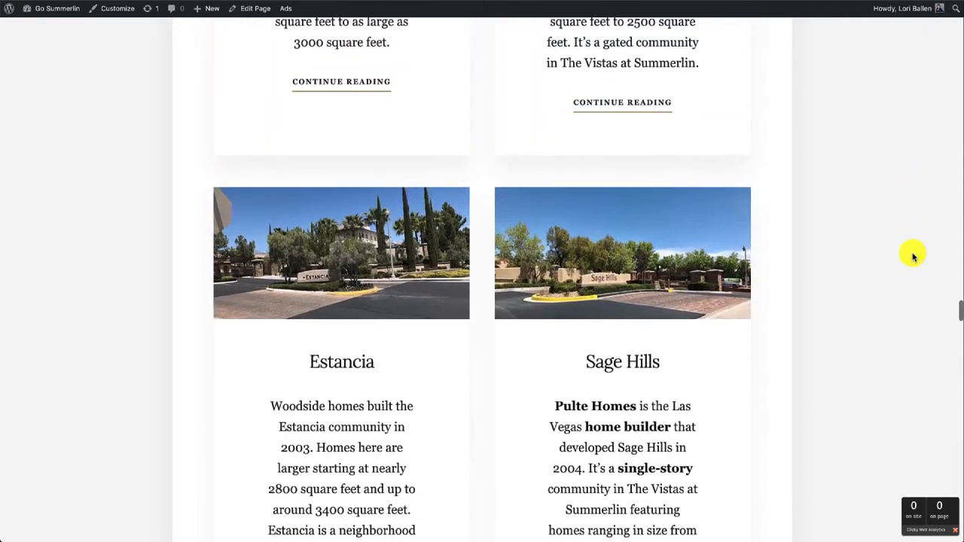
scroll(189, 360, up, 5)
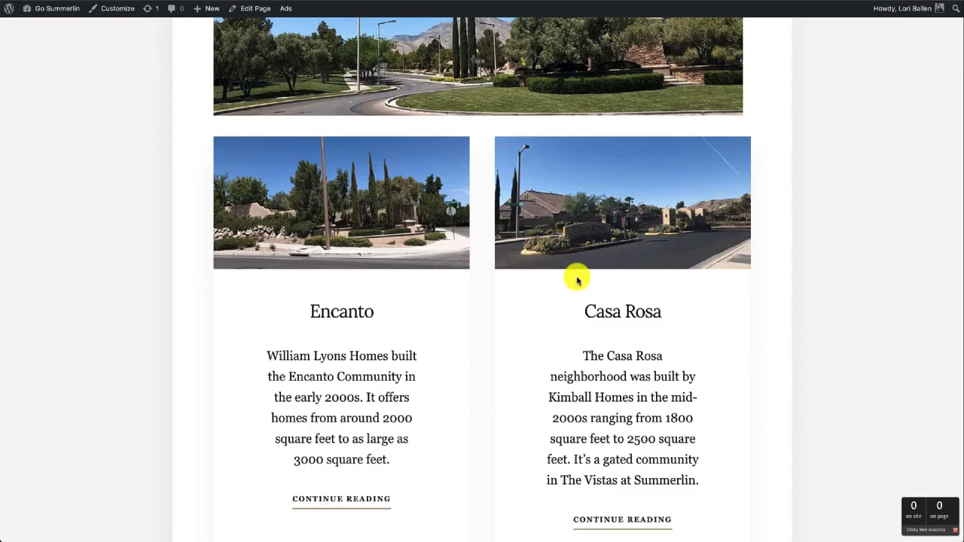
scroll(577, 277, down, 10)
scroll(577, 280, down, 10)
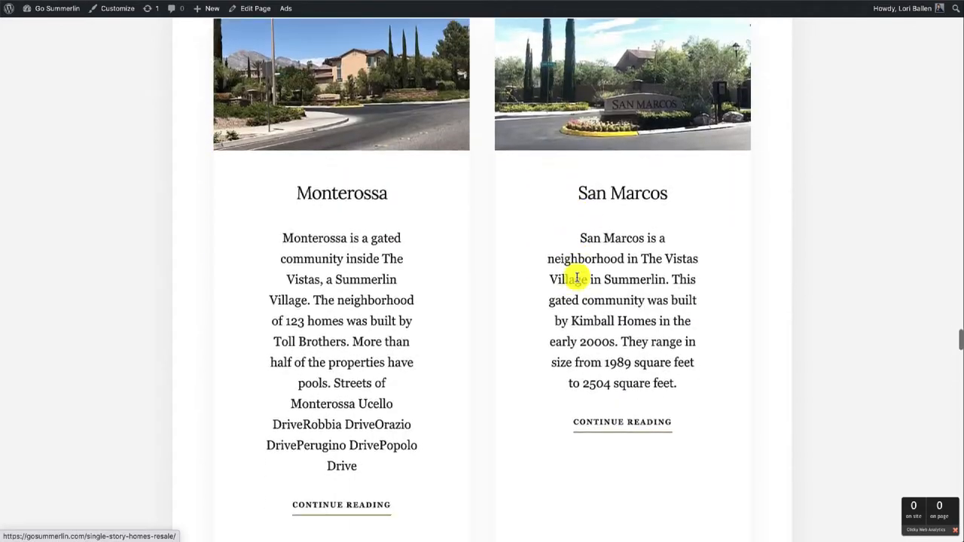
- Look back through The Vistas page's neighborhood entries and home listings up to its introduction
scroll(577, 280, up, 20)
scroll(577, 280, up, 15)
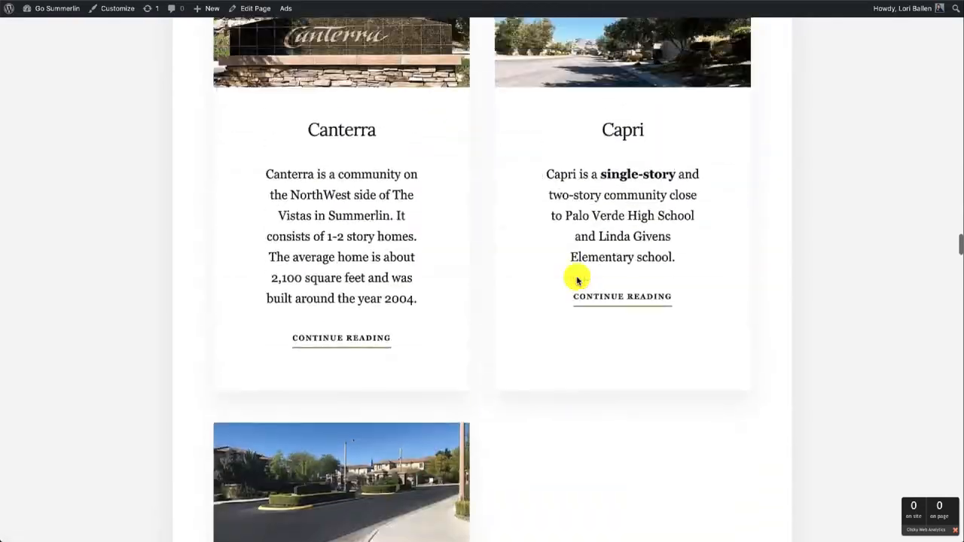
scroll(577, 280, down, 5)
scroll(577, 280, down, 15)
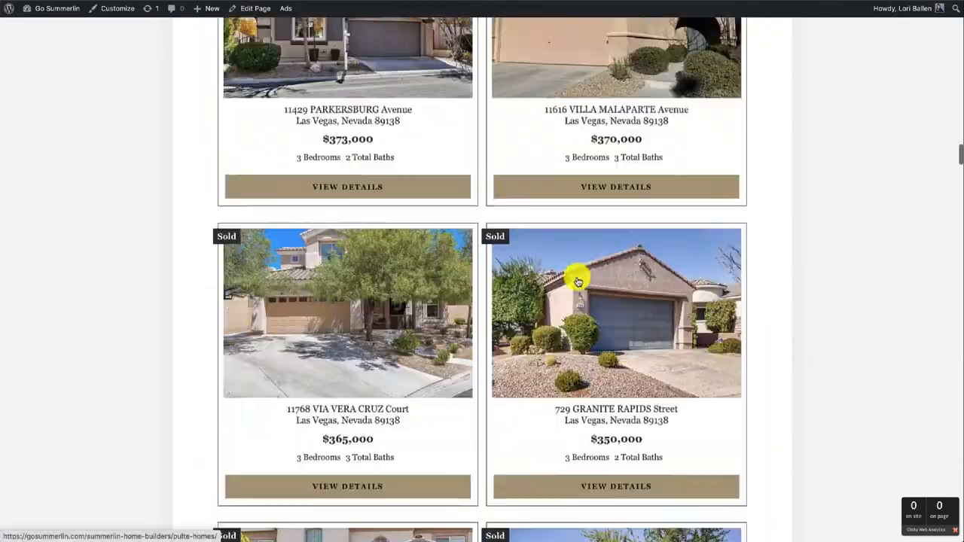
scroll(577, 280, up, 3)
scroll(577, 281, up, 3)
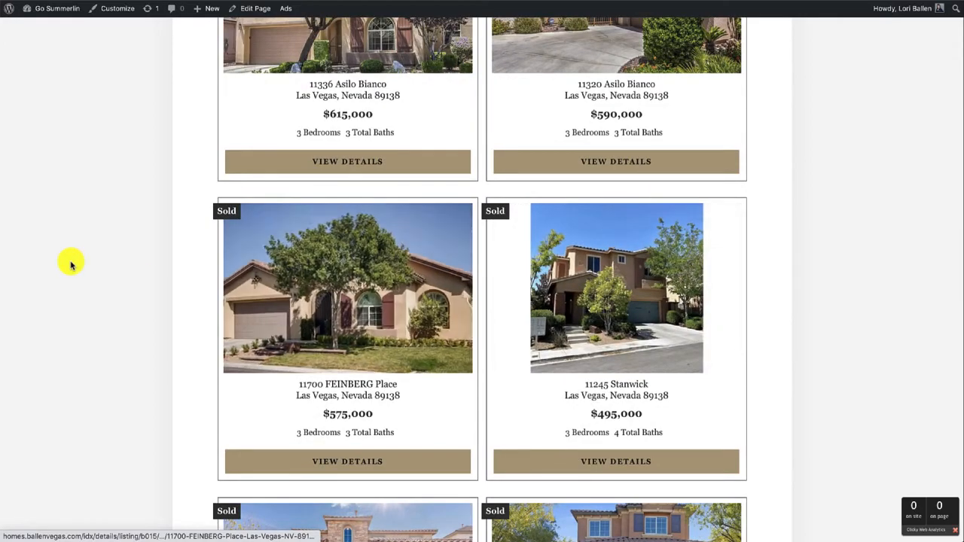
scroll(71, 263, down, 12)
scroll(71, 263, down, 1)
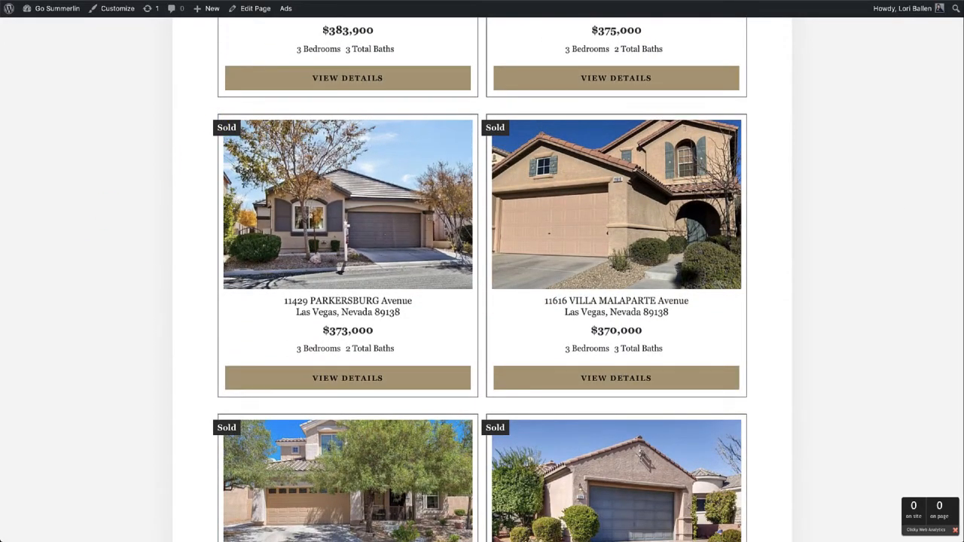
scroll(501, 226, up, 20)
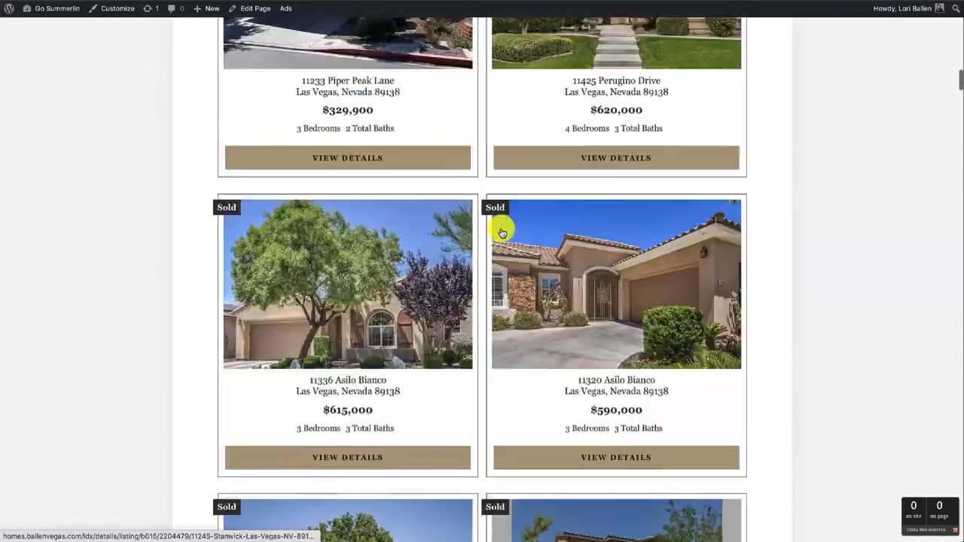
scroll(501, 232, down, 6)
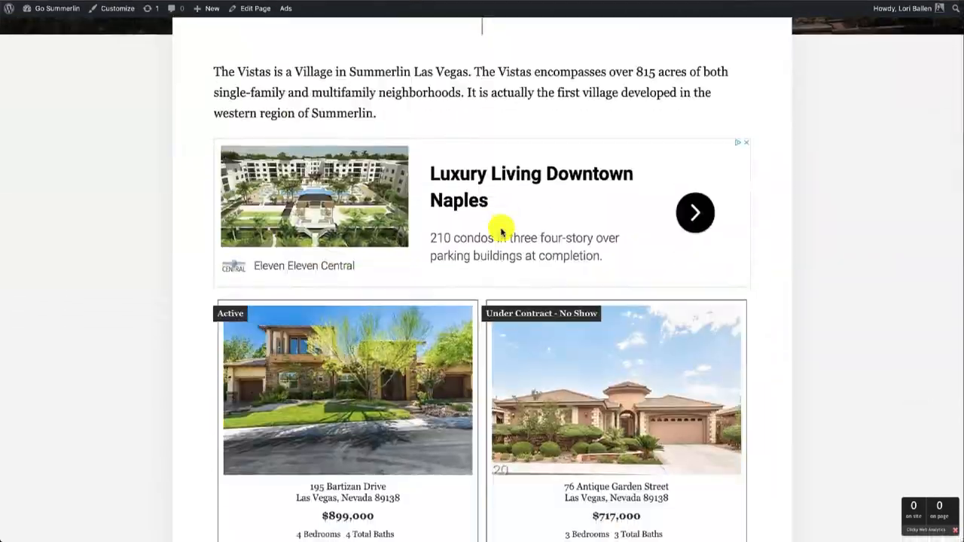
scroll(501, 232, down, 20)
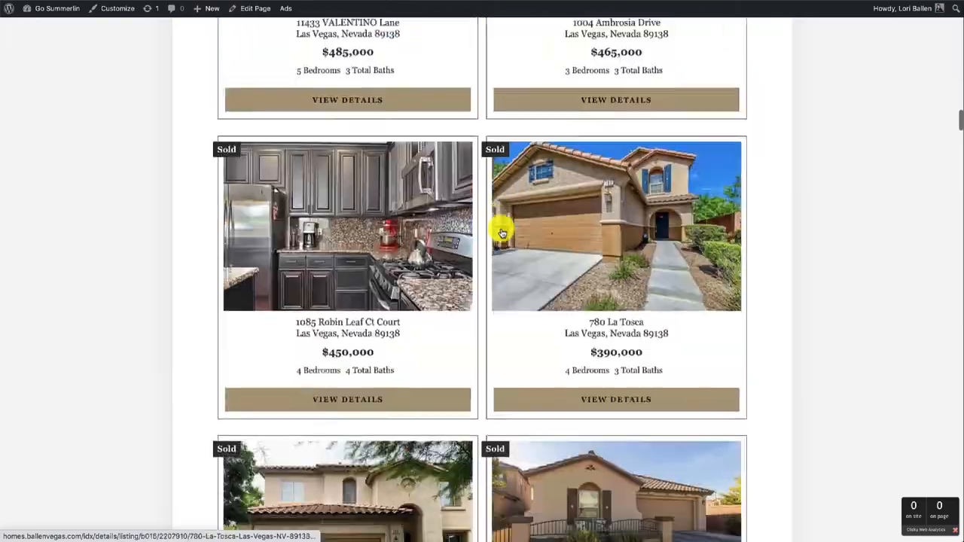
scroll(501, 232, up, 2)
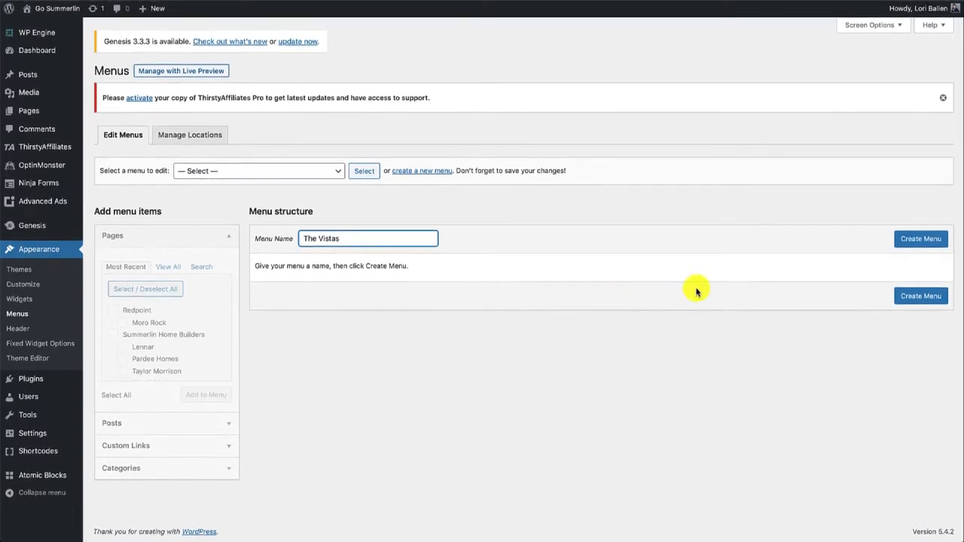
- Create the new menu with the name The Vistas and collapse its Pages item list
click(914, 298)
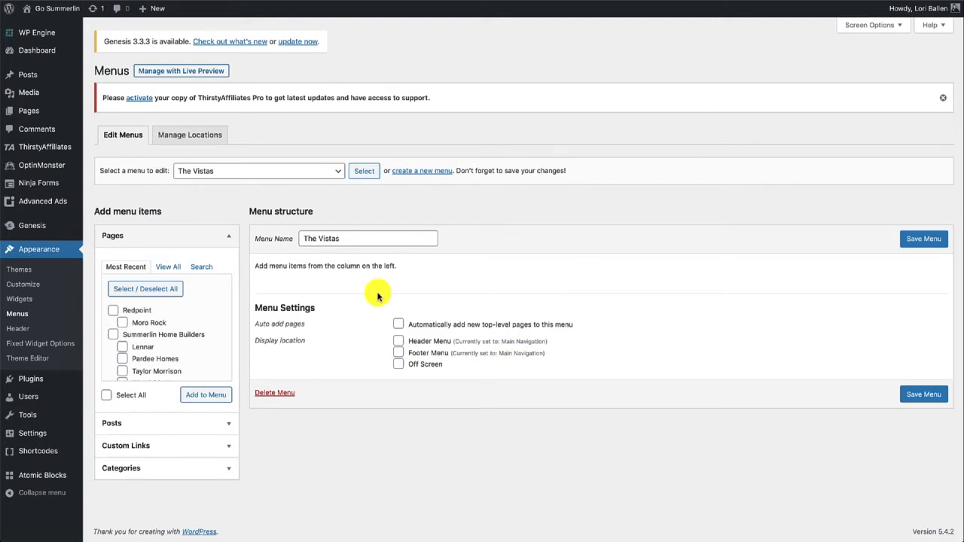
click(229, 239)
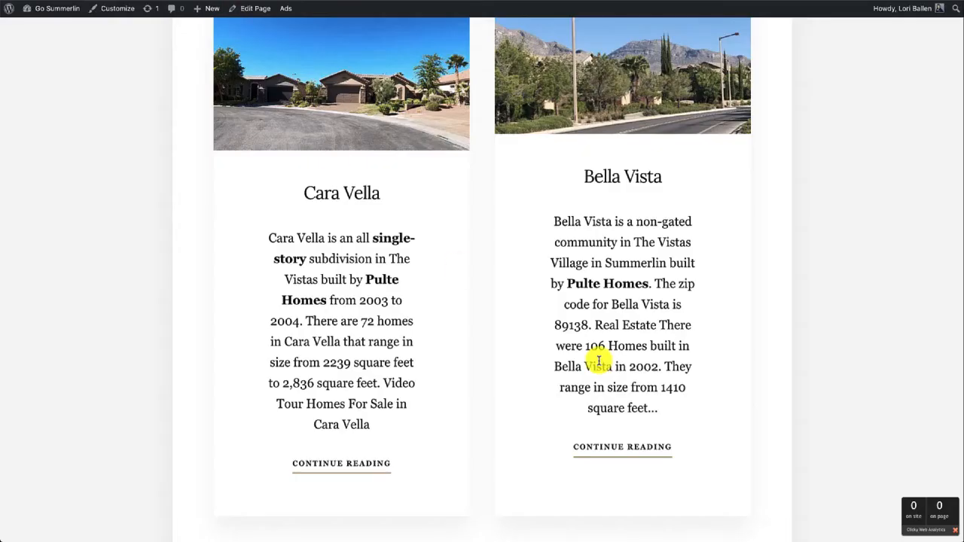
- Open the Cara Vella page from The Vistas neighborhoods and examine its video tour, homes for sale and sidebar blocks
scroll(595, 363, up, 4)
scroll(603, 361, down, 2)
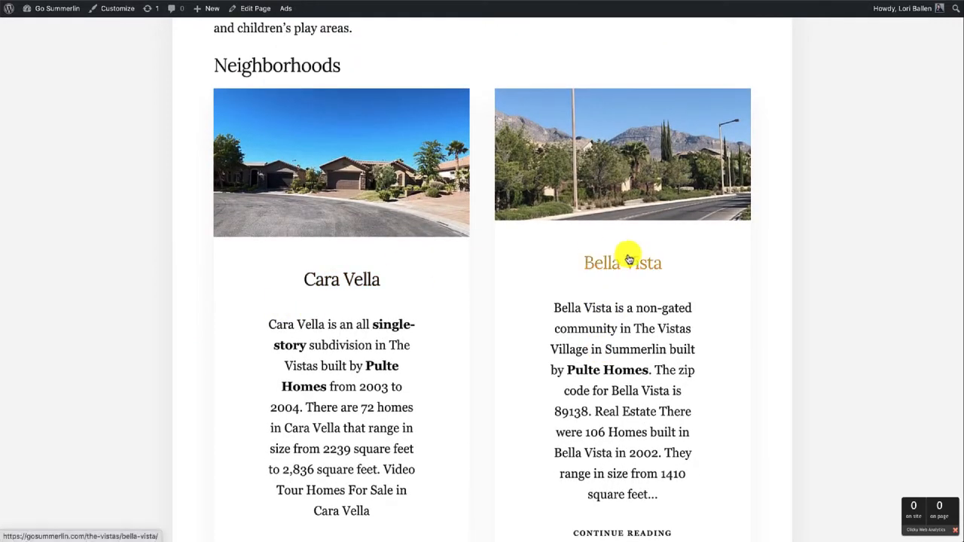
click(347, 282)
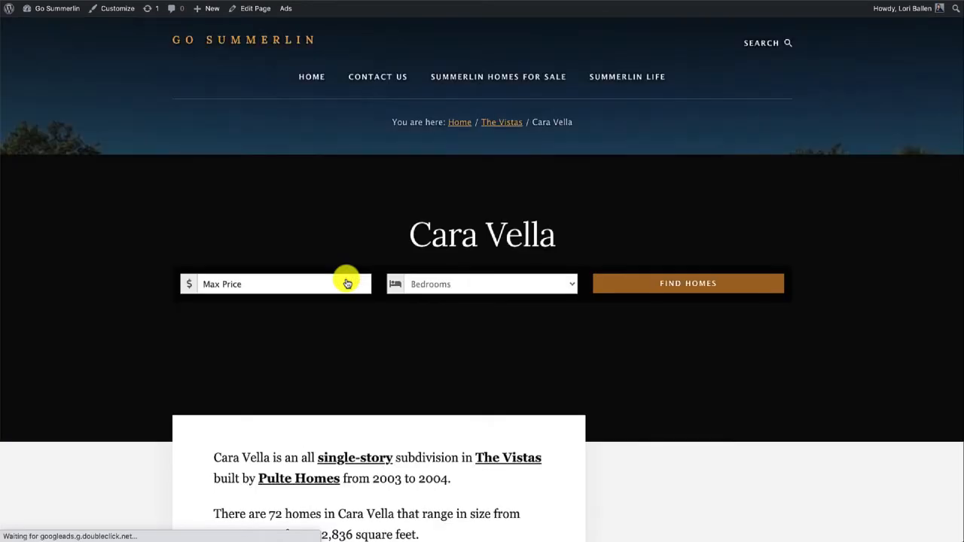
scroll(347, 282, down, 1)
scroll(348, 283, down, 2)
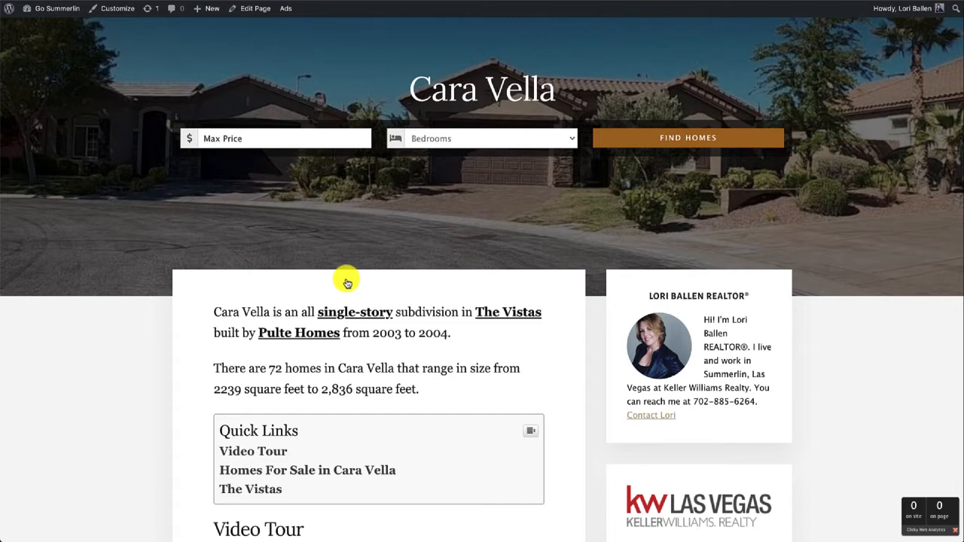
scroll(347, 283, down, 2)
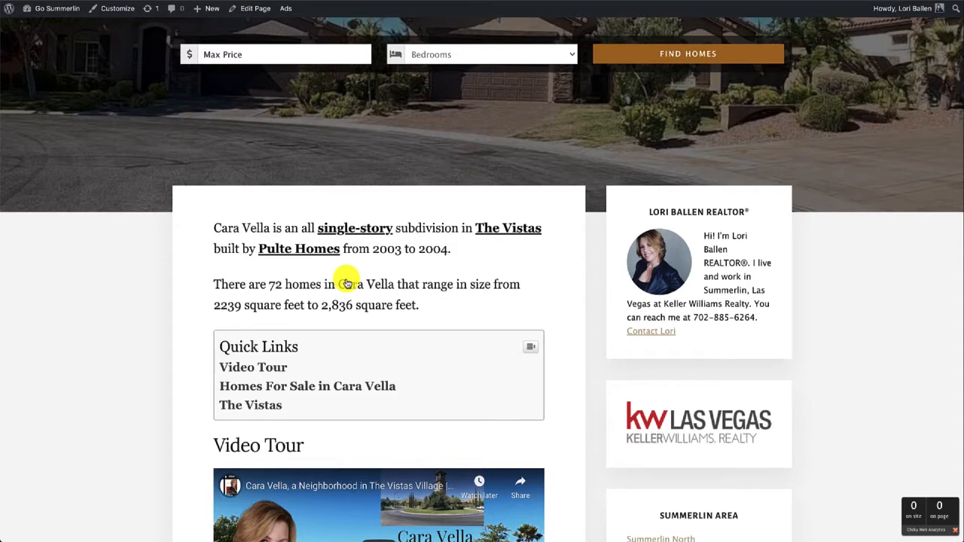
scroll(347, 283, up, 5)
scroll(390, 116, down, 10)
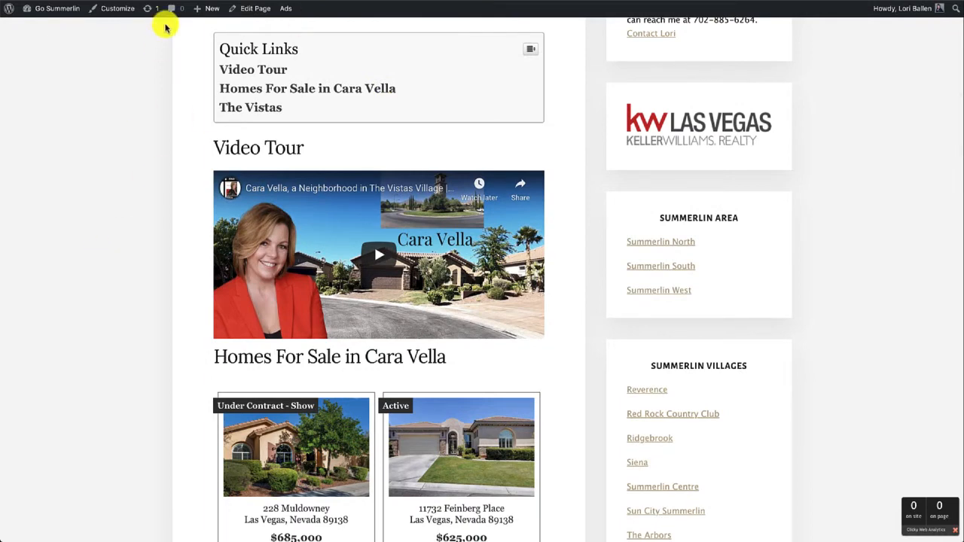
scroll(307, 244, up, 3)
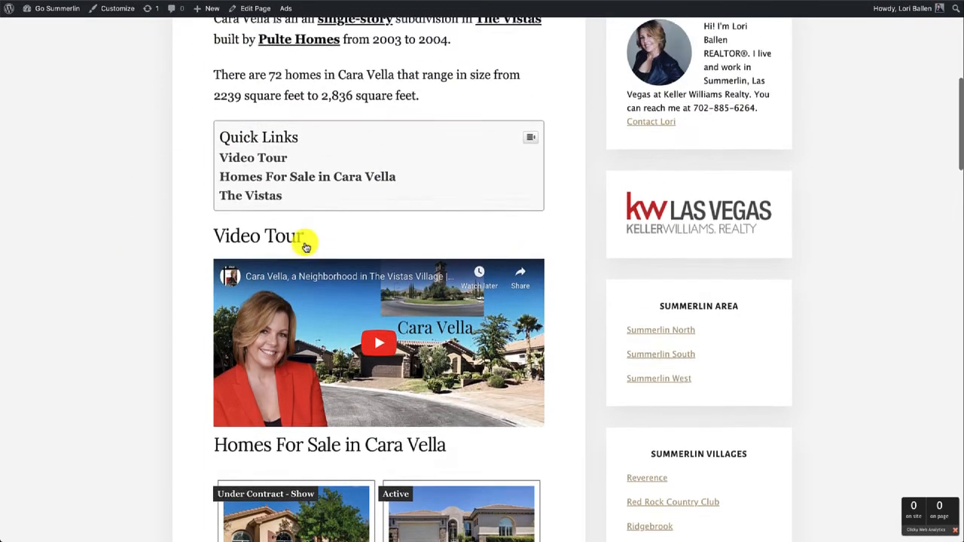
scroll(306, 243, down, 5)
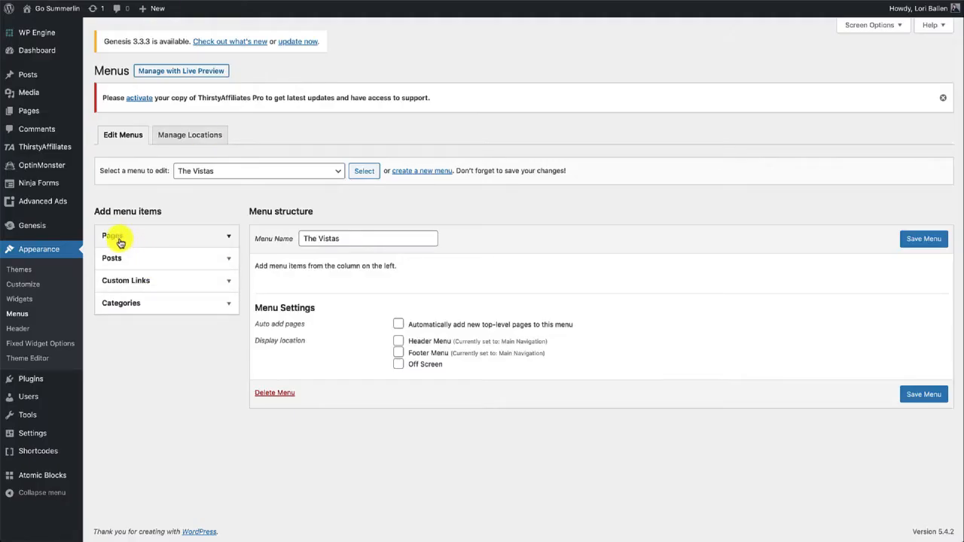
- Check the most recent posts available as items for The Vistas menu and collapse the Posts list again
click(215, 241)
click(215, 241)
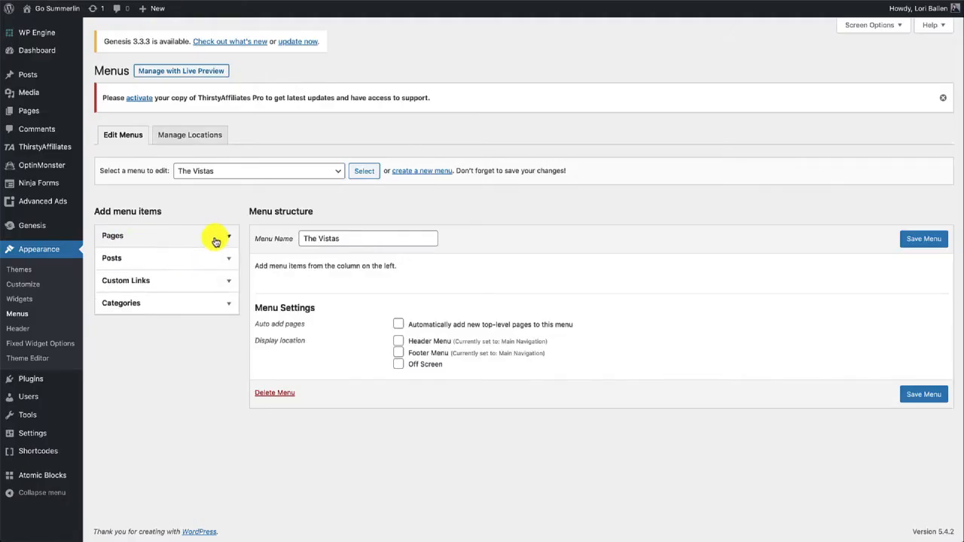
click(169, 262)
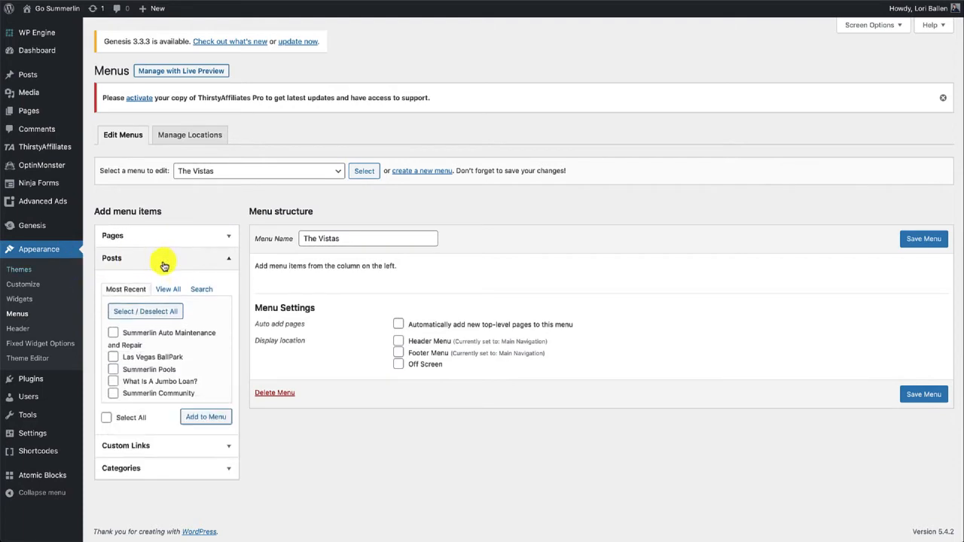
click(174, 268)
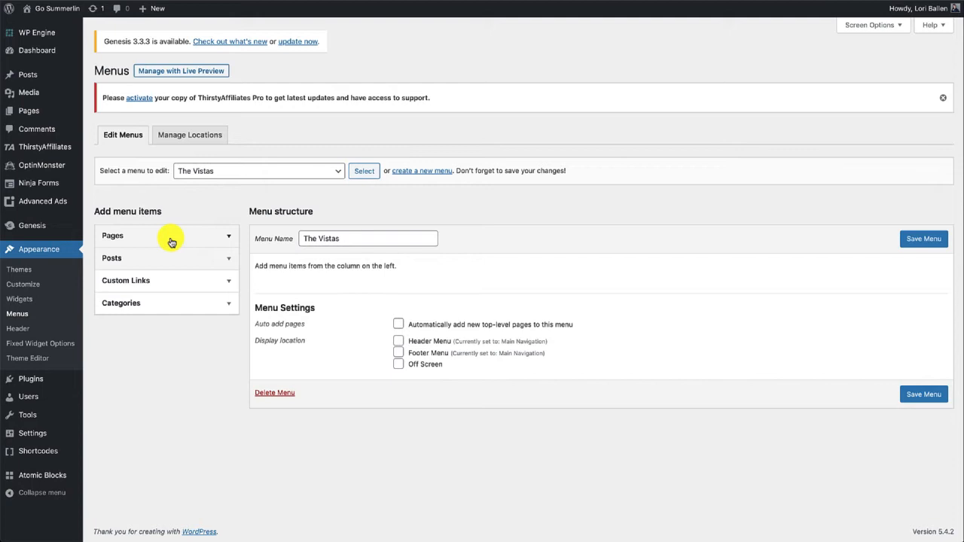
click(151, 263)
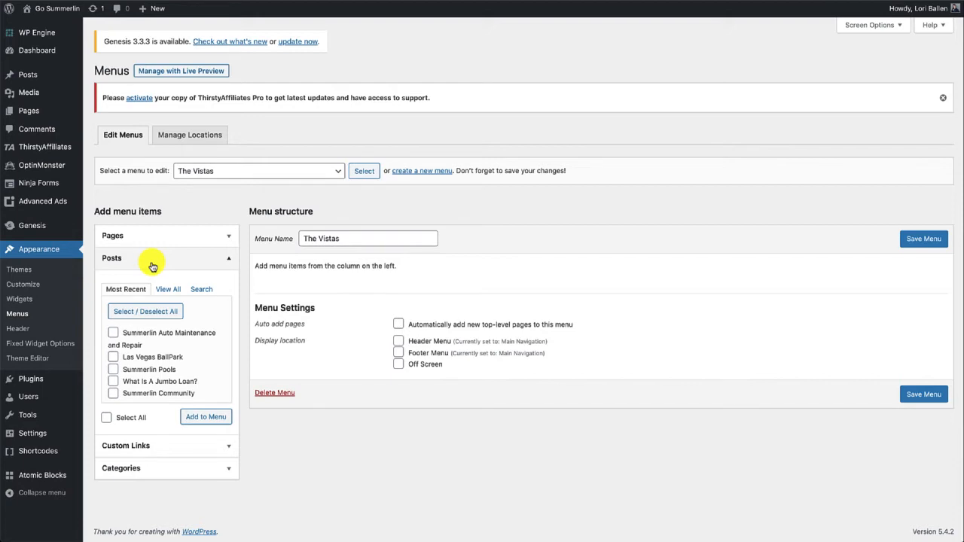
click(160, 267)
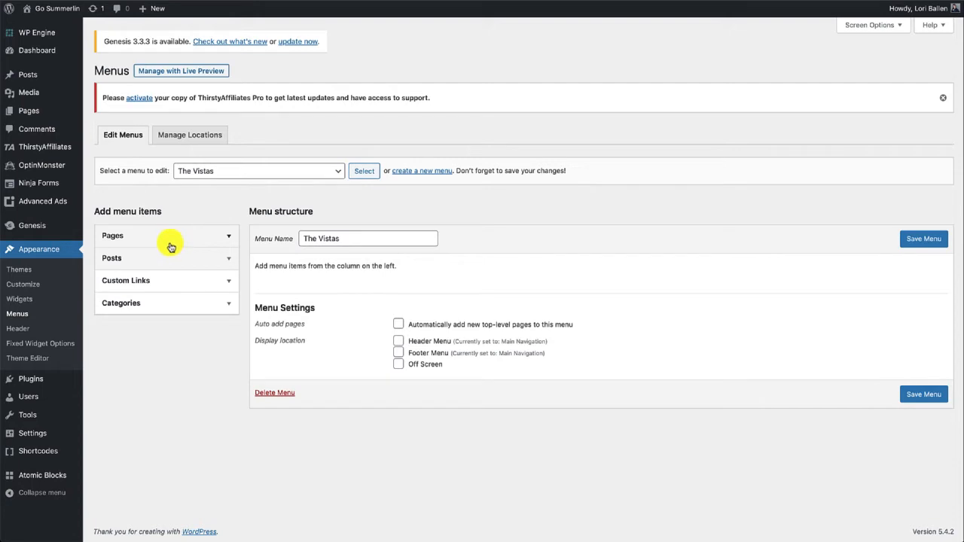
- Look through the most recent pages and the complete page list for neighborhood pages available to The Vistas menu
click(184, 239)
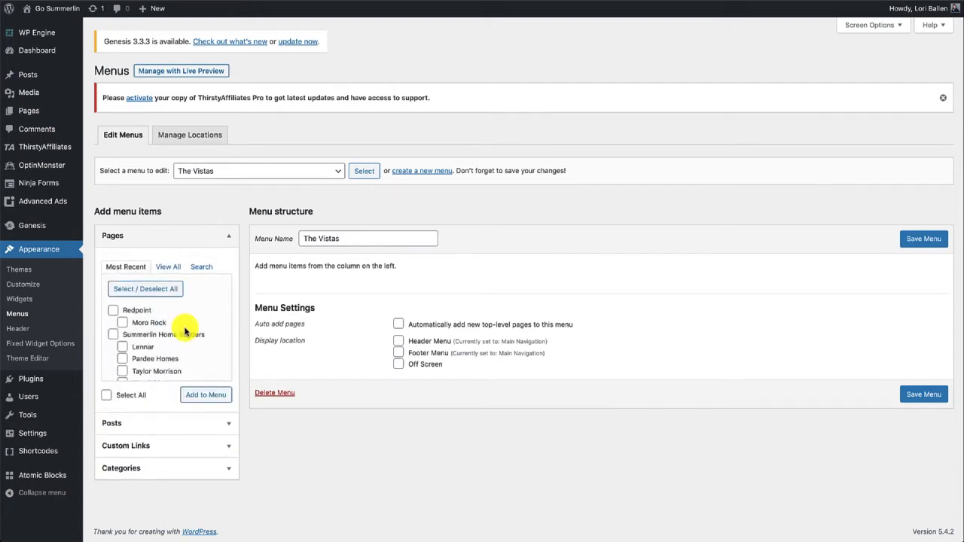
scroll(186, 330, down, 5)
scroll(186, 329, up, 2)
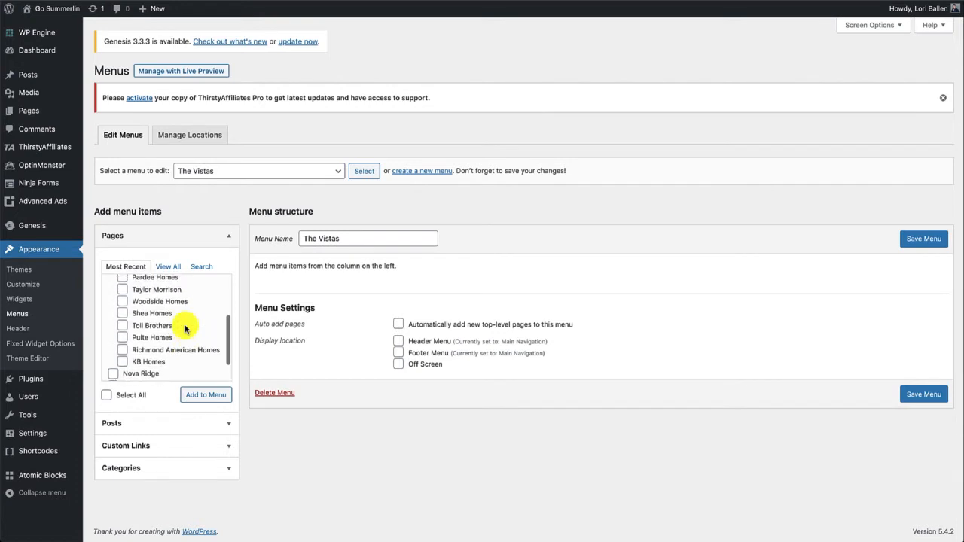
scroll(160, 311, down, 1)
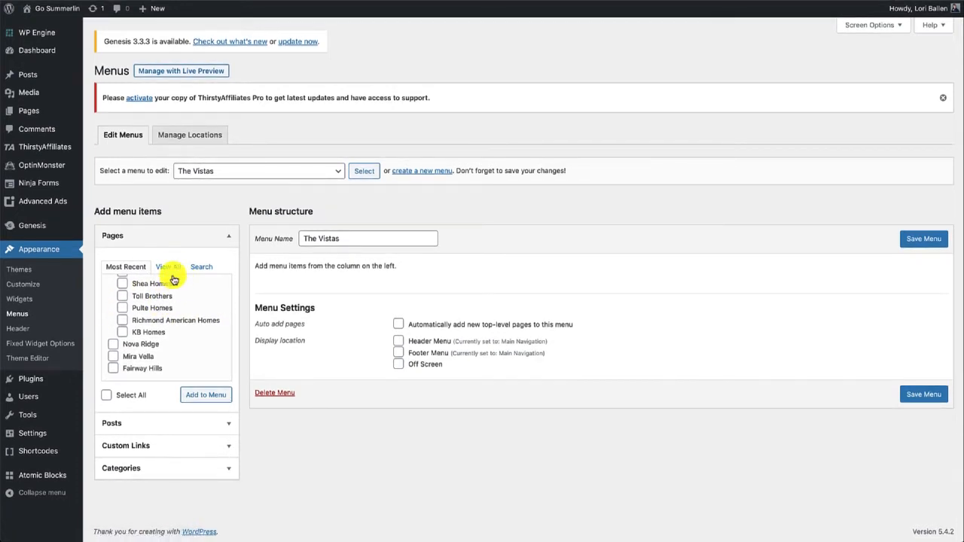
click(172, 275)
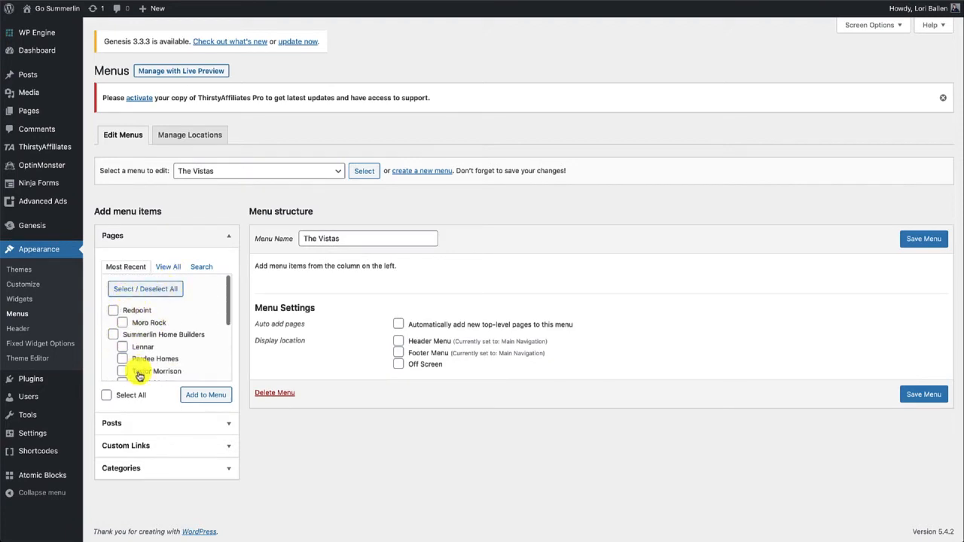
click(167, 267)
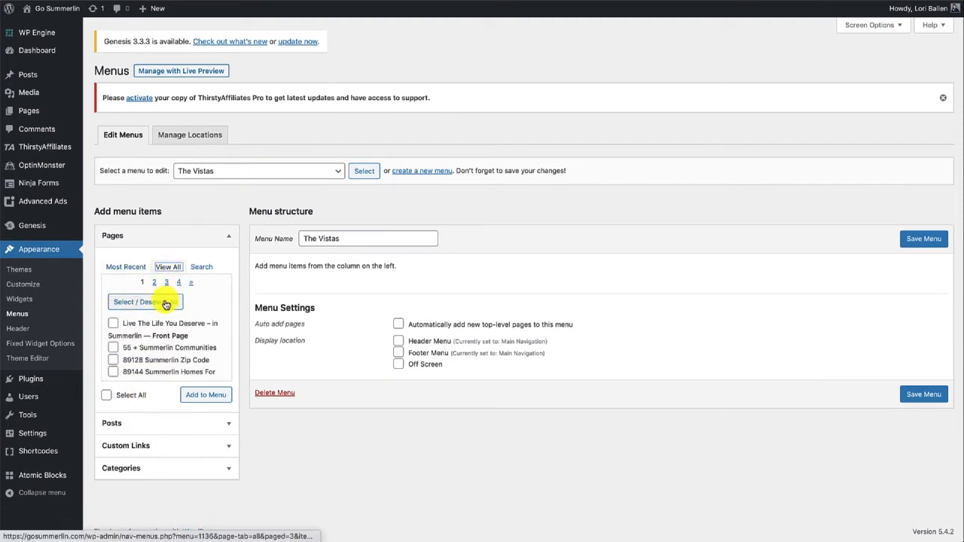
scroll(211, 304, down, 10)
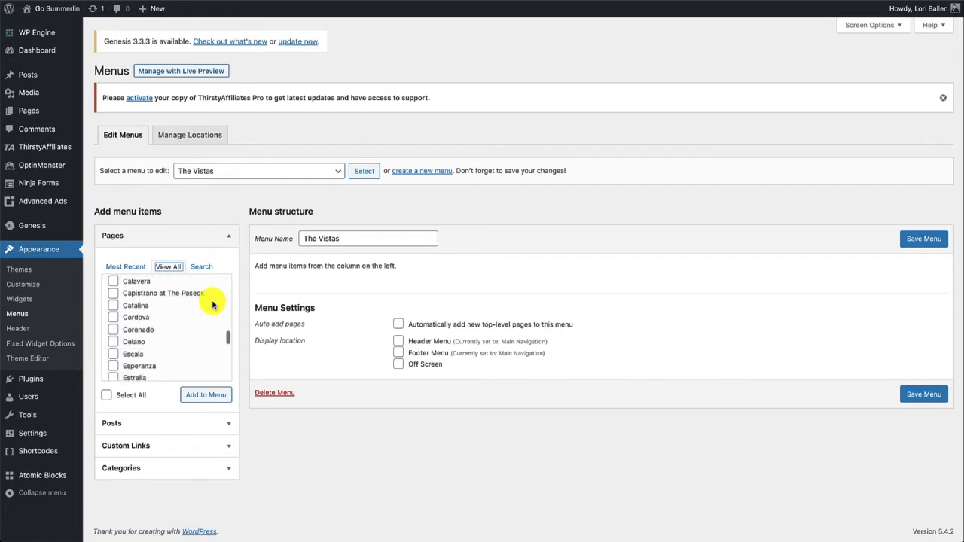
scroll(212, 304, down, 6)
scroll(213, 305, up, 3)
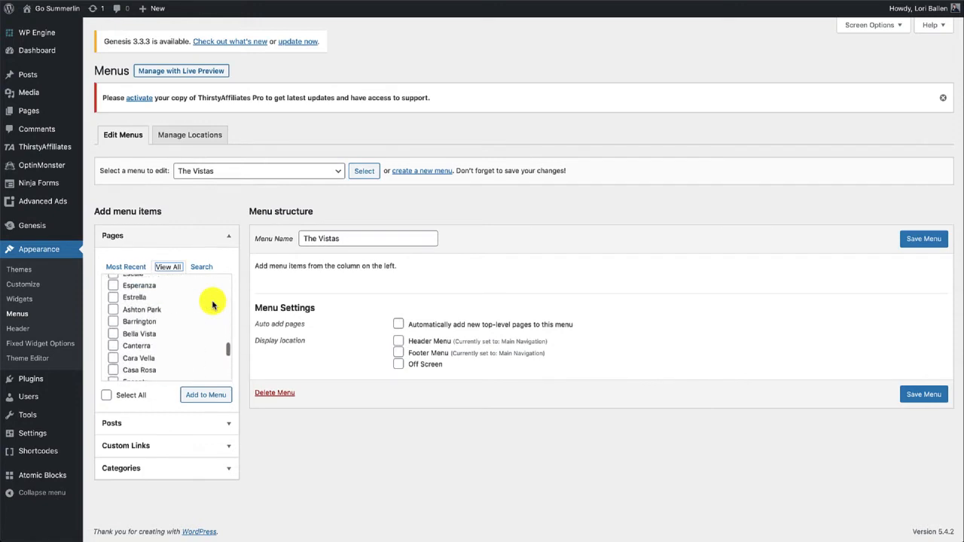
scroll(212, 303, up, 5)
- Search the available pages for "the vistas", compare with the complete page list, and return to the search
click(202, 266)
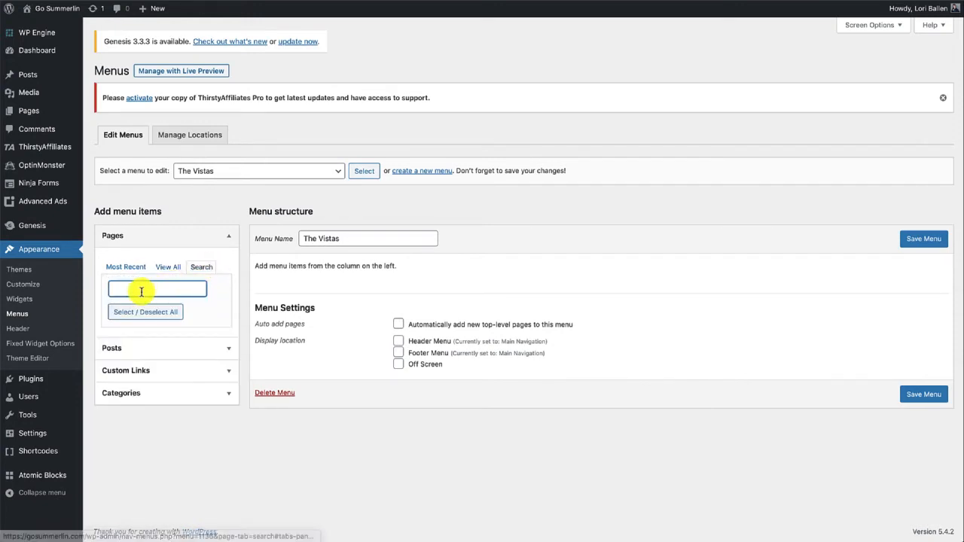
text(the vistas)
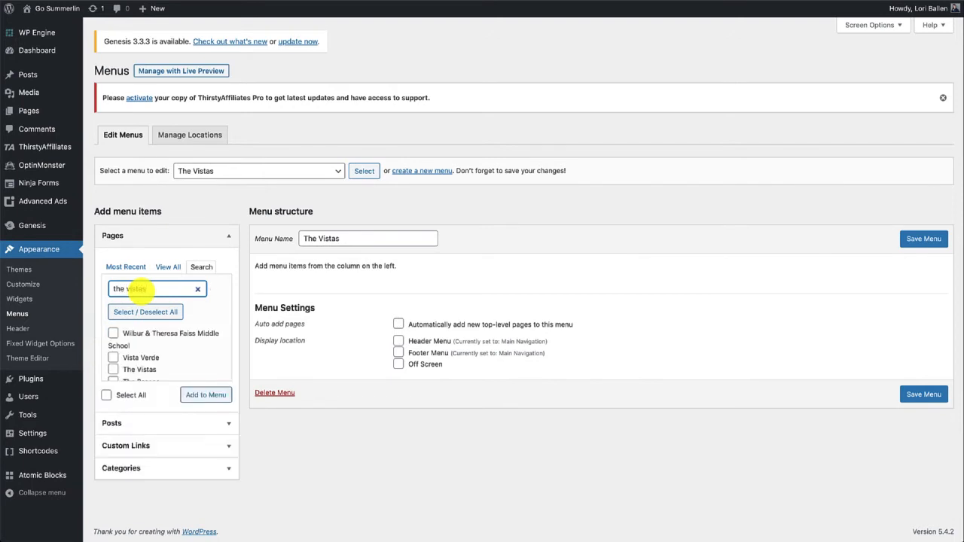
scroll(151, 367, down, 5)
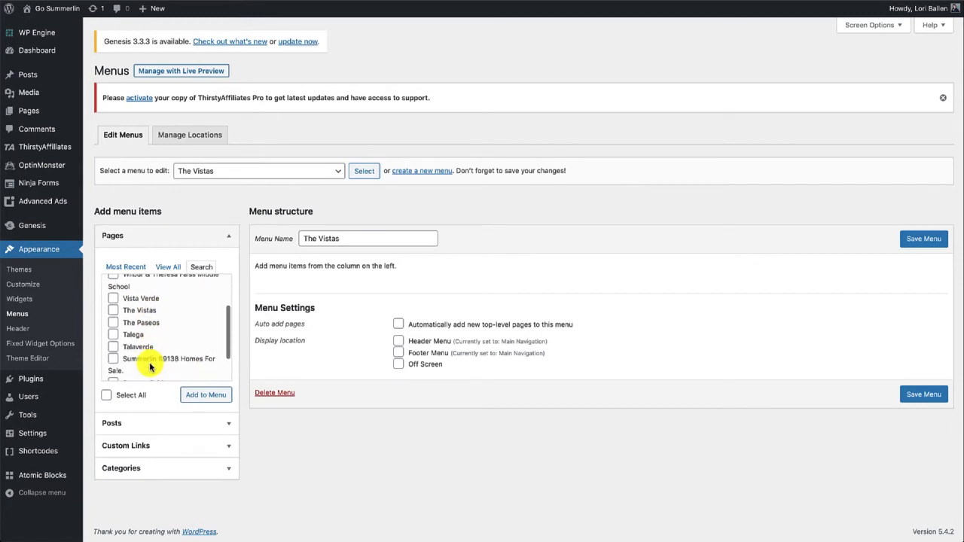
scroll(147, 343, up, 3)
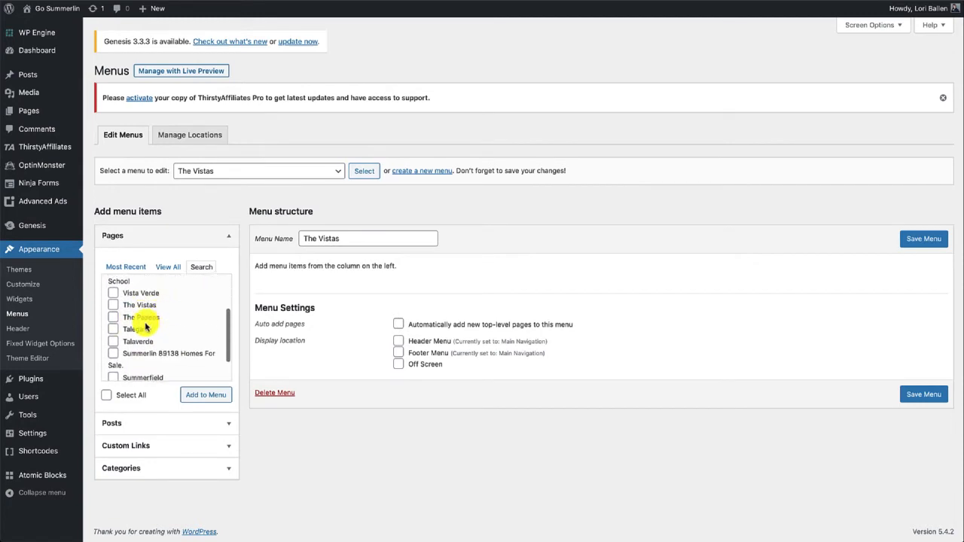
click(168, 268)
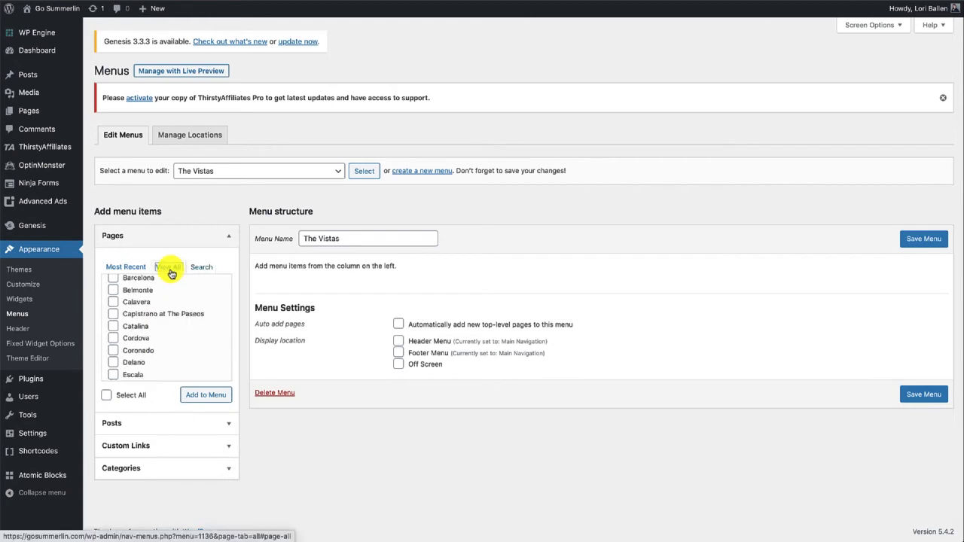
scroll(151, 294, up, 3)
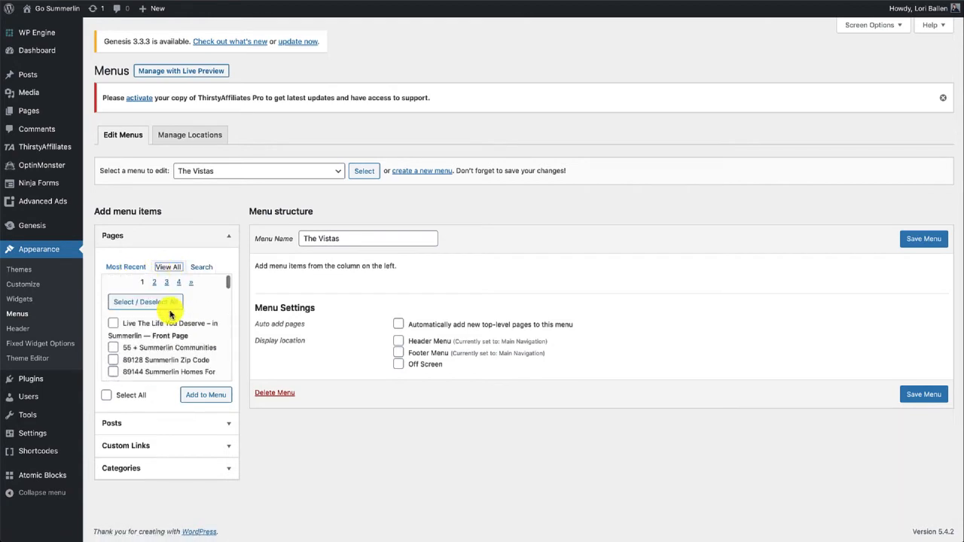
click(202, 268)
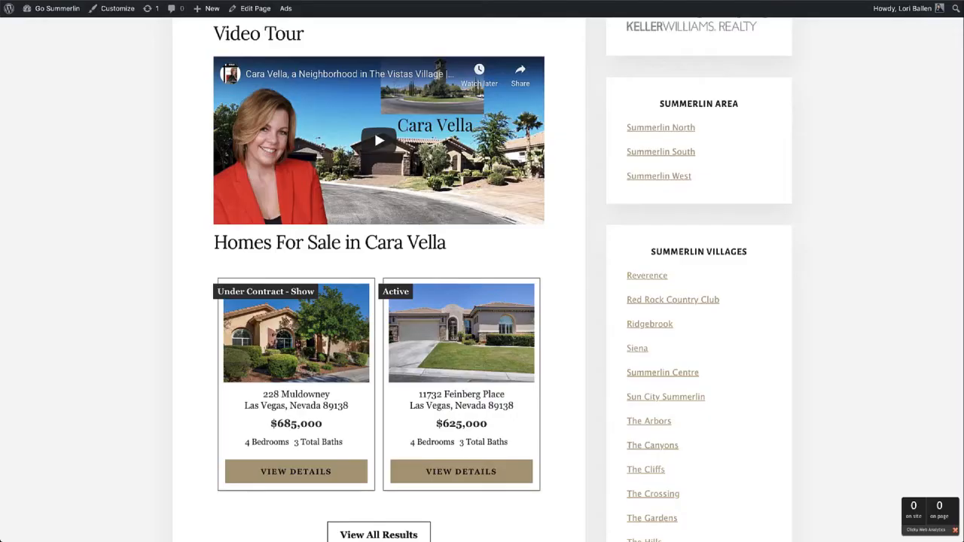
- Go back from the Cara Vella page to The Vistas page and check which neighborhoods it lists
key(super+Left)
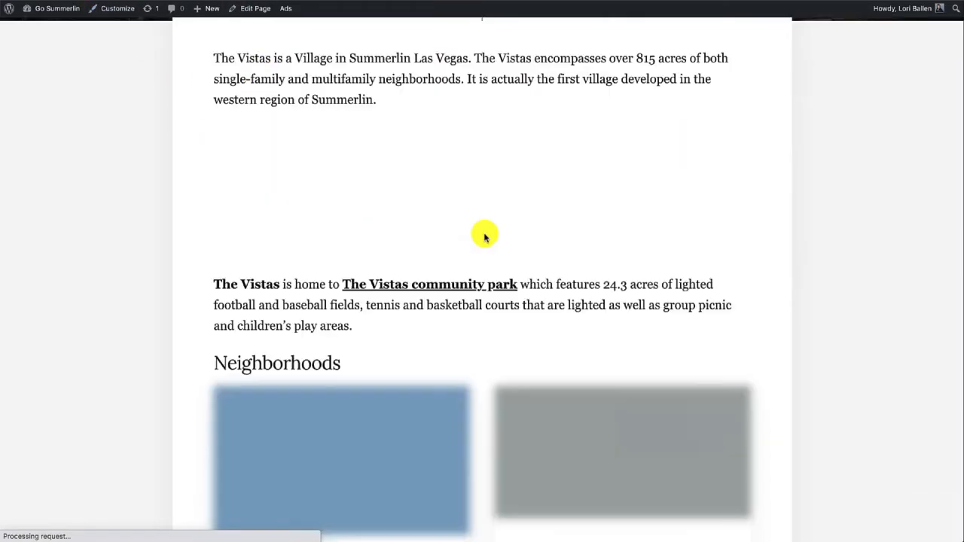
scroll(485, 234, down, 10)
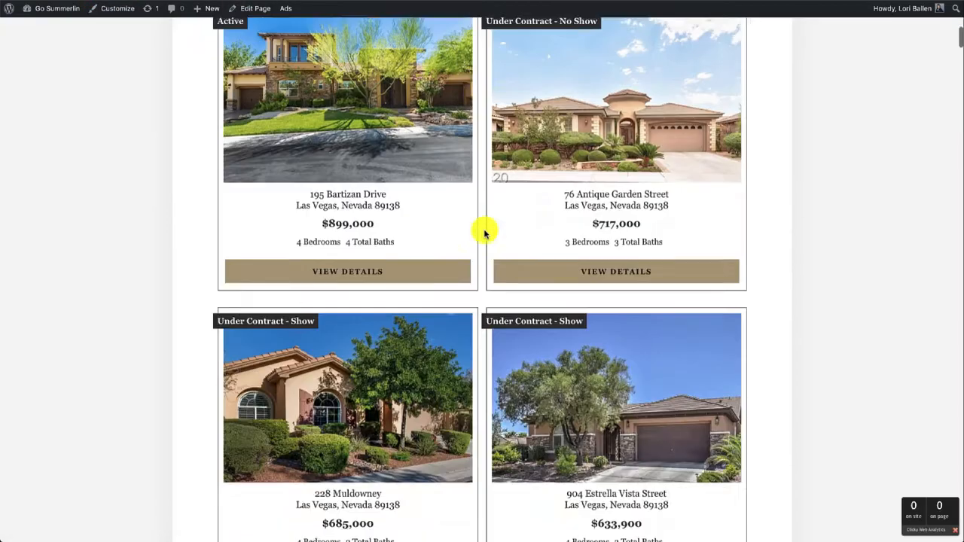
scroll(485, 234, down, 15)
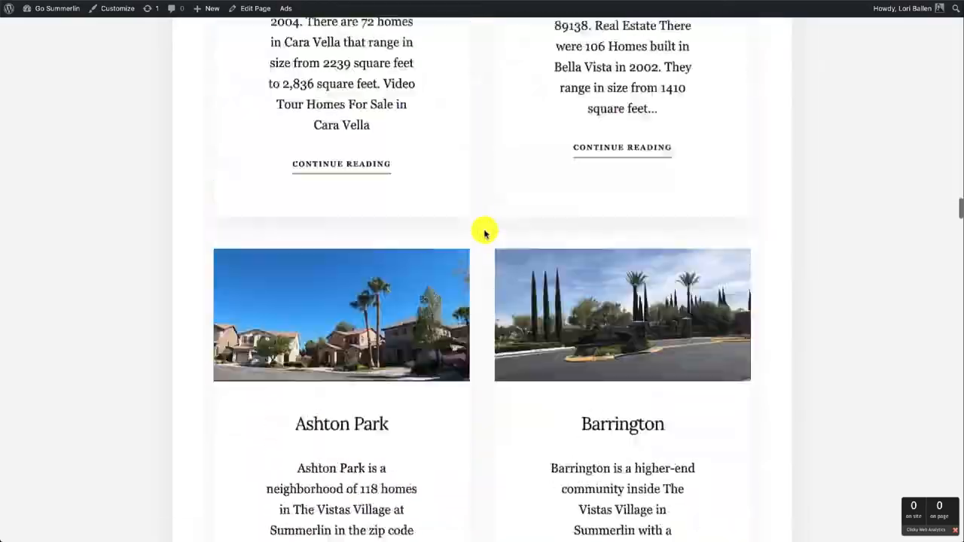
scroll(484, 233, down, 2)
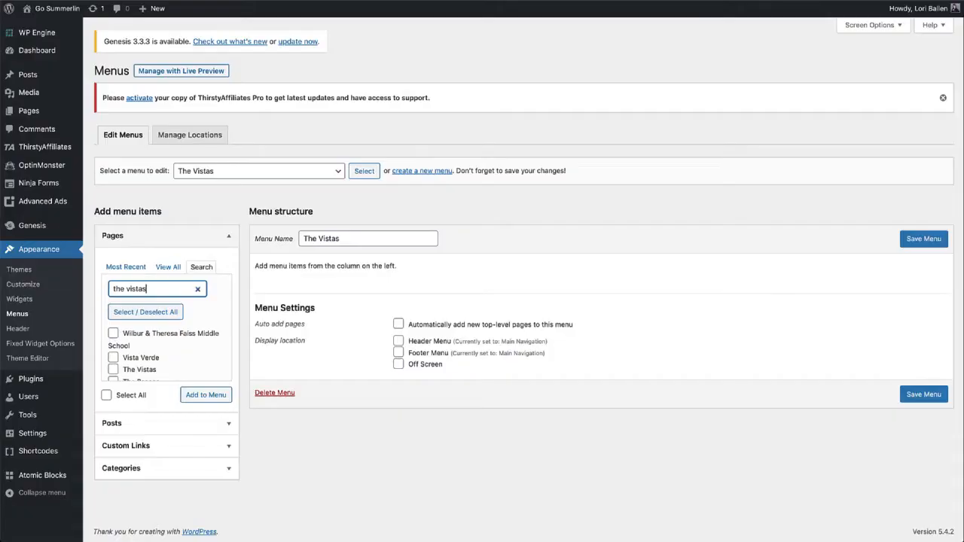
- Search the available pages for "cara vella" and add the Cara Vella page to The Vistas menu
drag(161, 293, 95, 293)
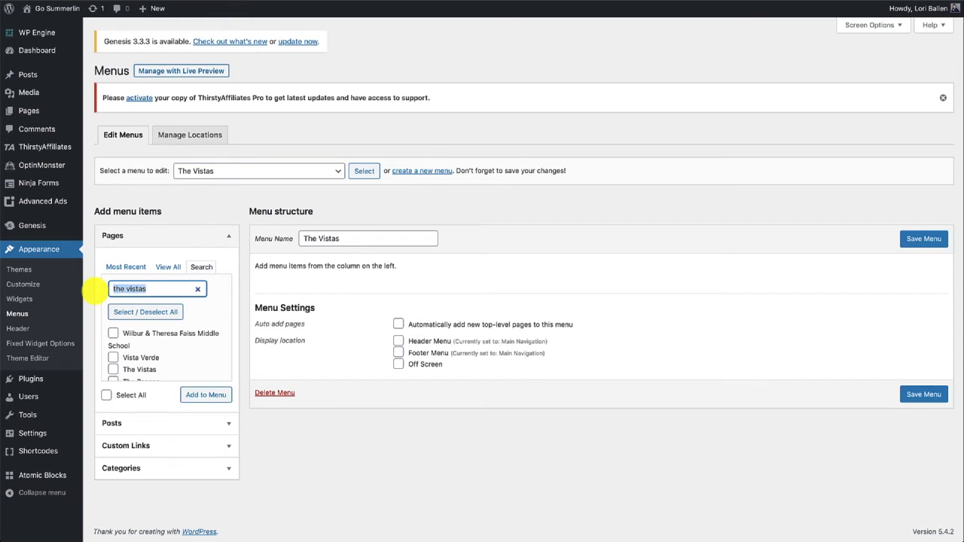
text(cara vella)
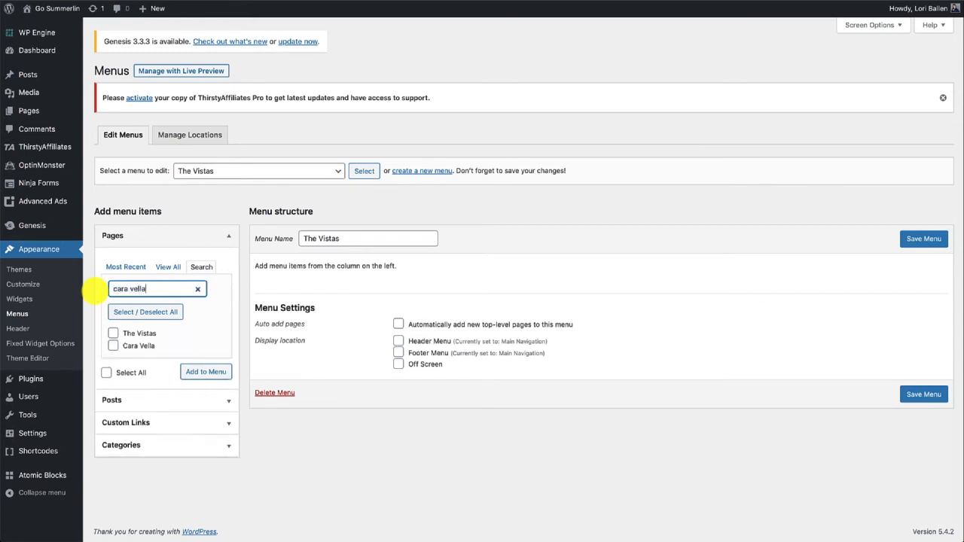
click(113, 345)
click(215, 374)
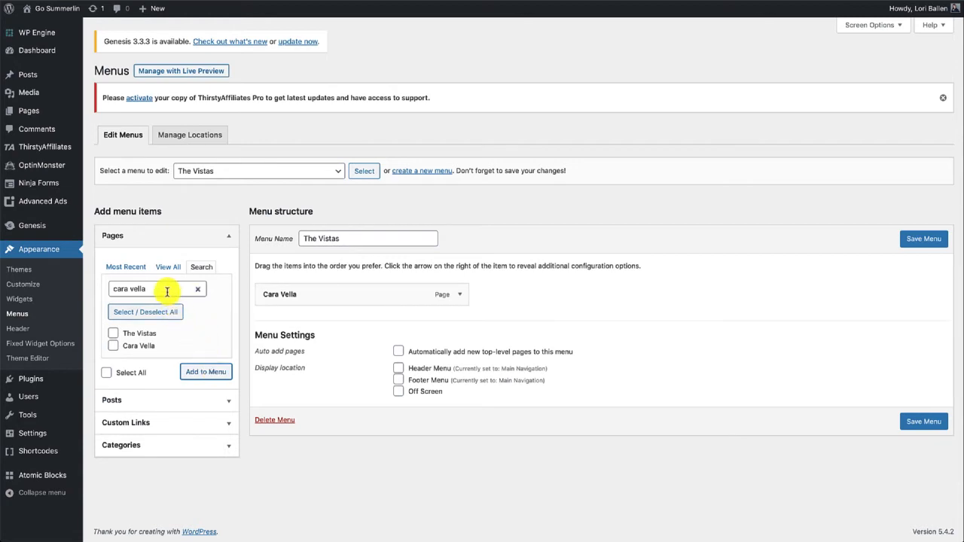
- Check the next neighborhood on The Vistas page, find the Bella Vista page, add it to the menu and save the menu
drag(168, 289, 106, 288)
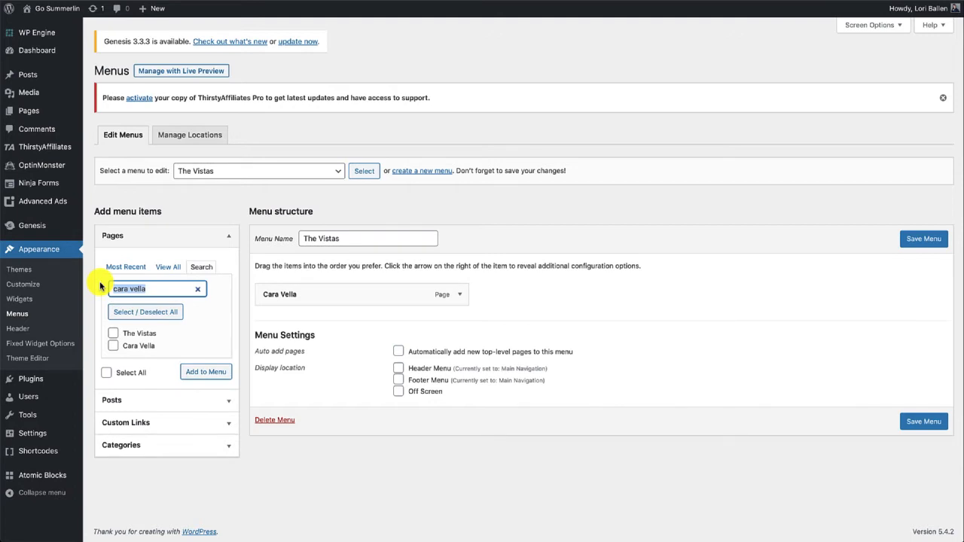
click(263, 1)
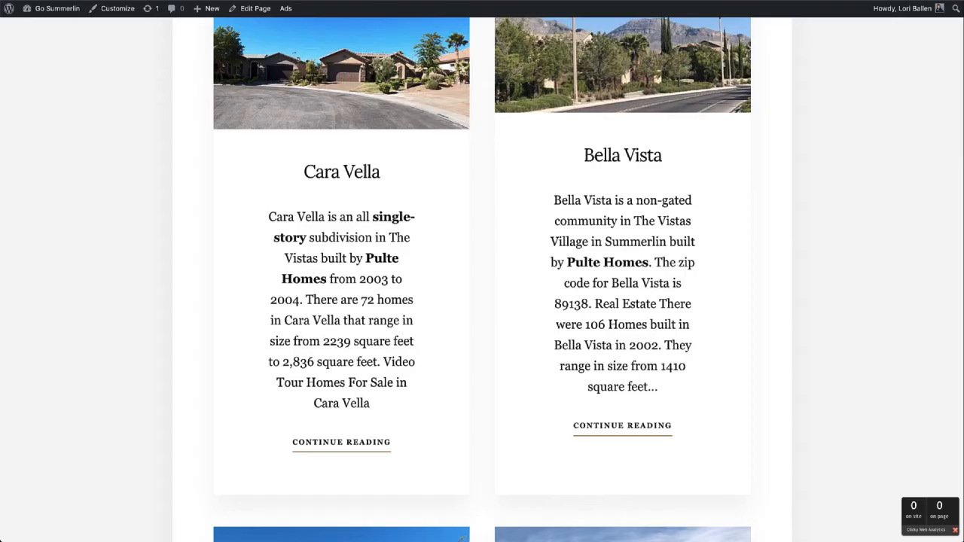
click(113, 1)
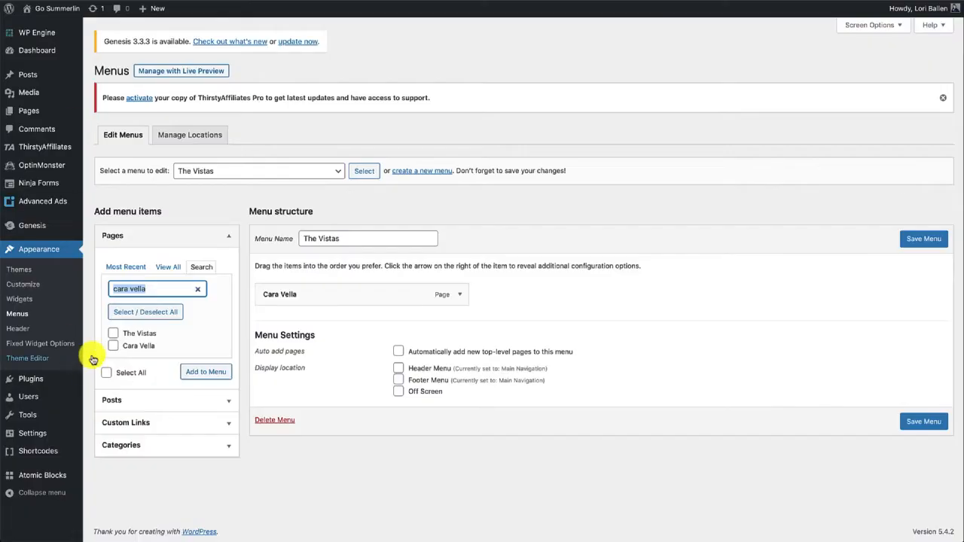
text(bell)
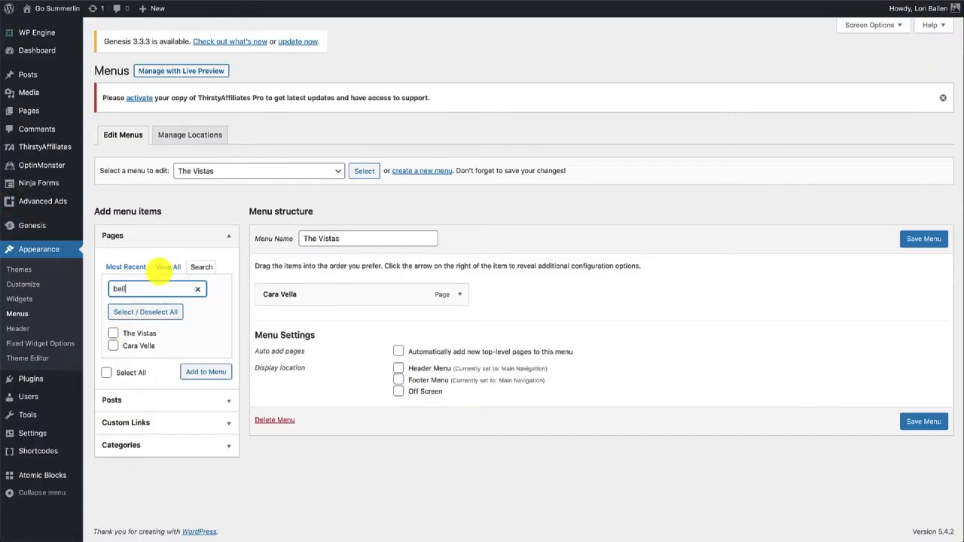
text(a vista)
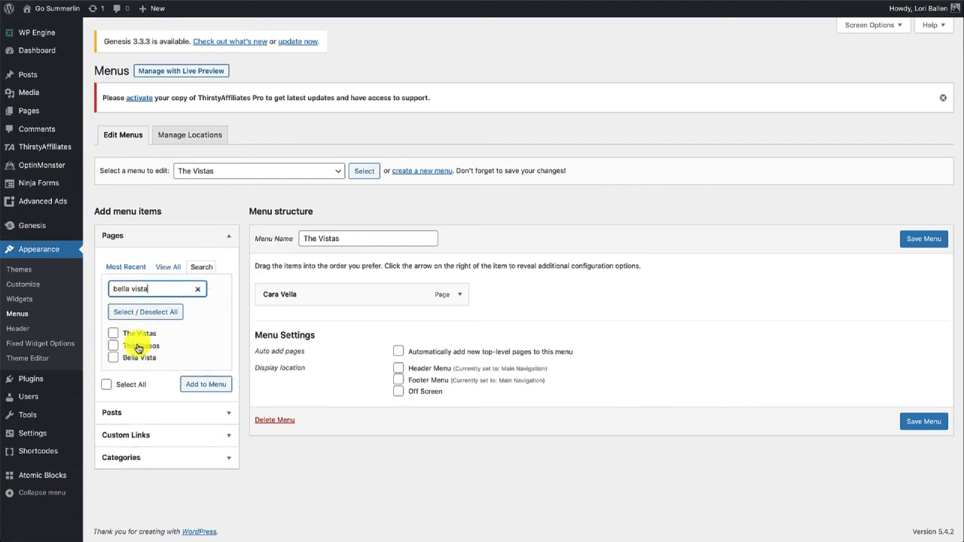
click(113, 358)
click(206, 384)
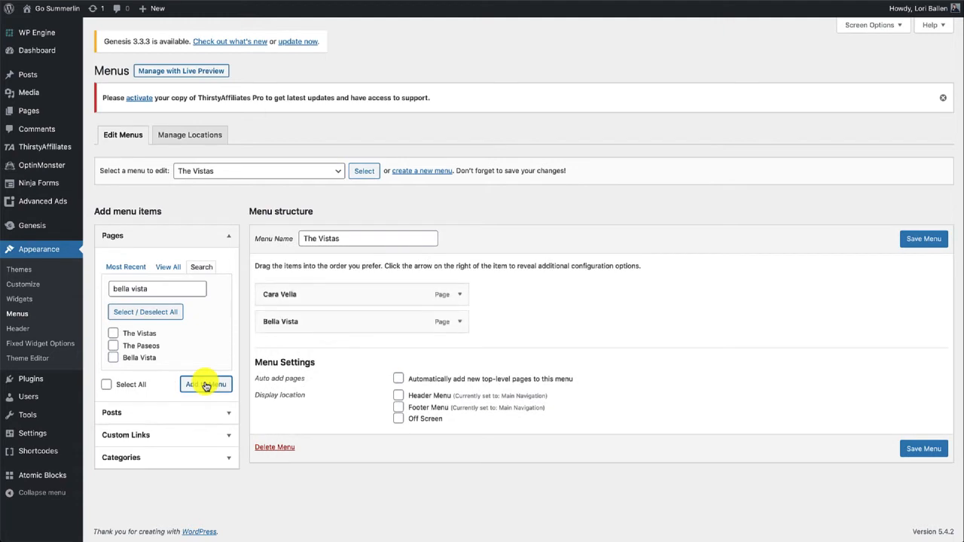
click(926, 241)
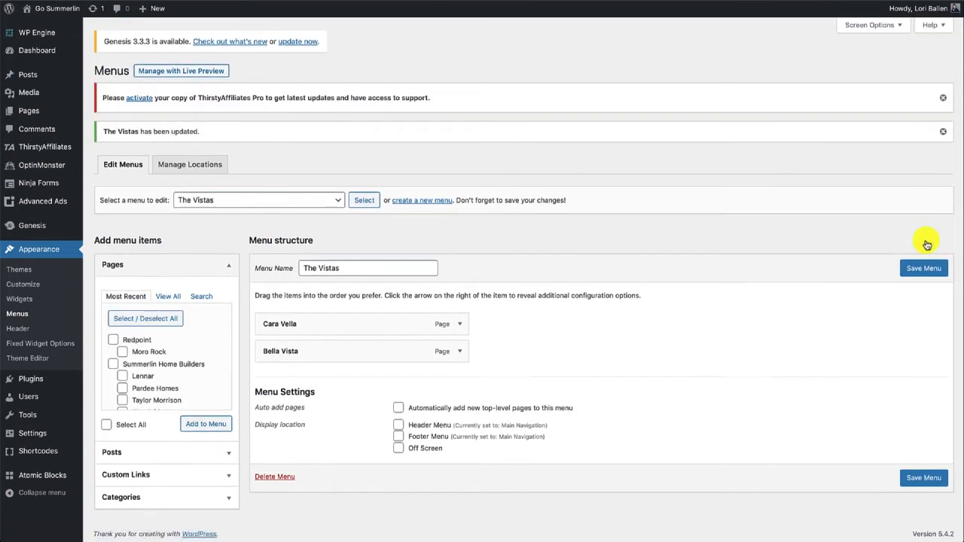
- Switch to the Widgets screen and look through the available widgets for the Navigation Menu widget
key(ctrl+Tab)
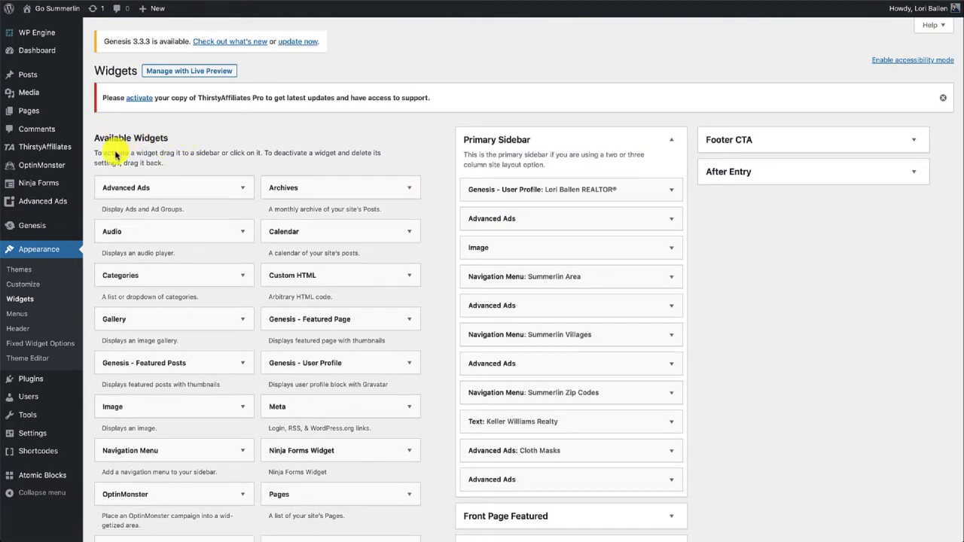
scroll(163, 149, down, 3)
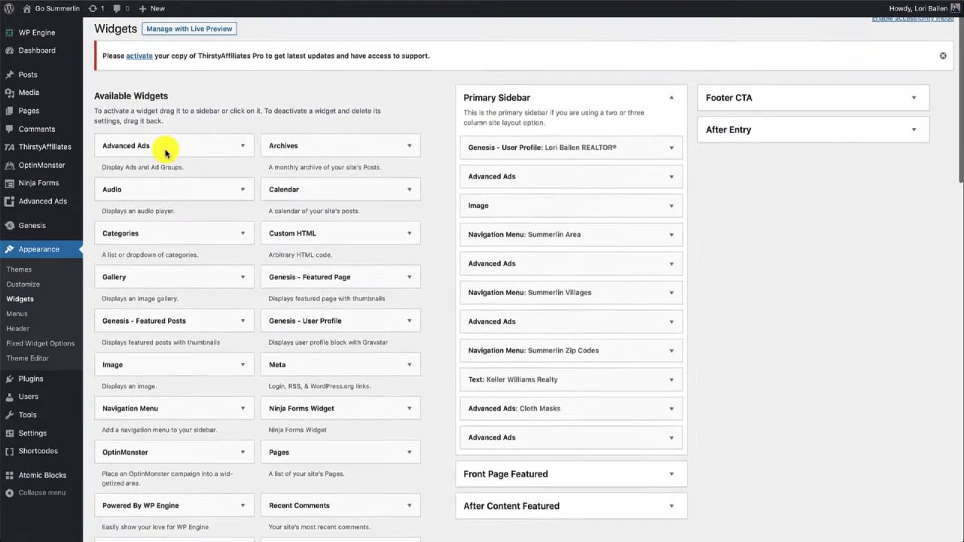
scroll(166, 153, down, 9)
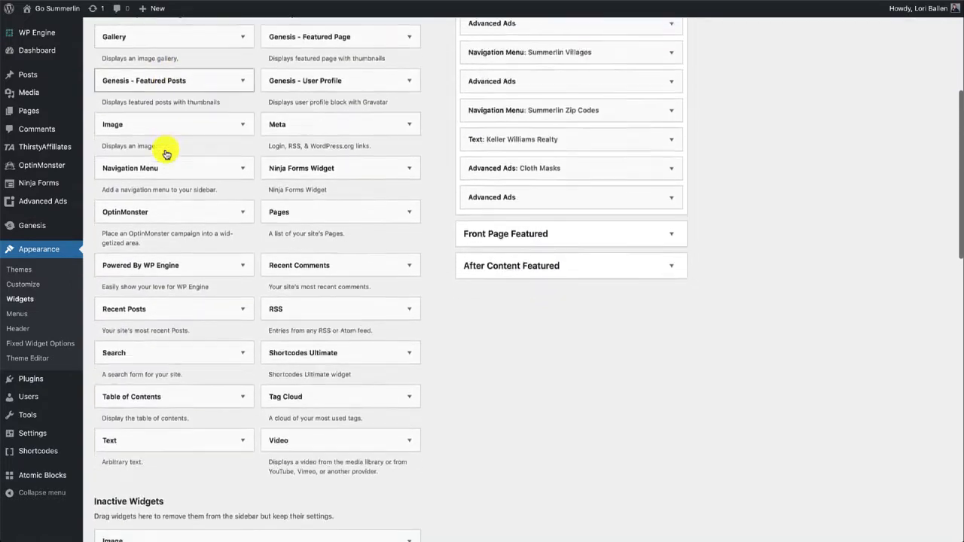
scroll(166, 153, down, 2)
scroll(166, 153, up, 12)
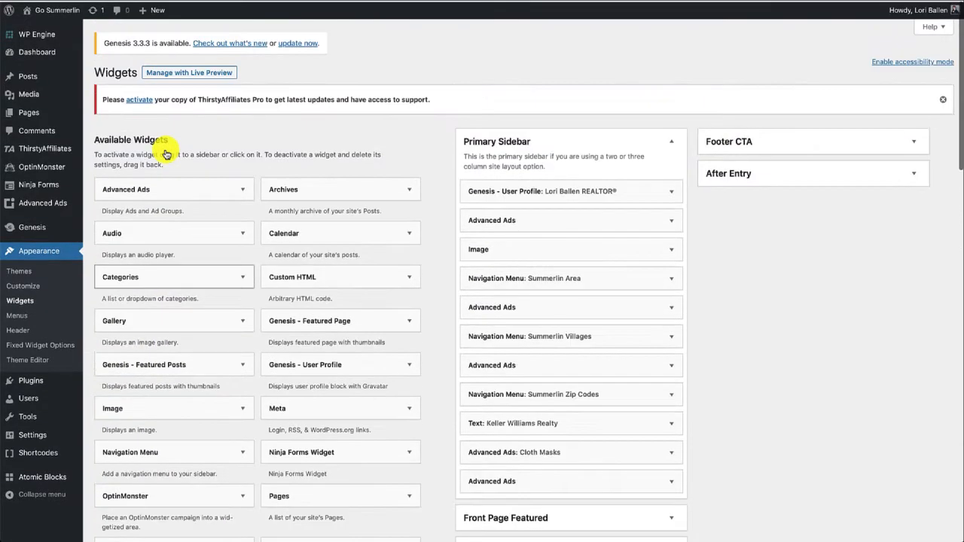
scroll(165, 153, down, 2)
scroll(166, 153, down, 2)
scroll(166, 153, down, 4)
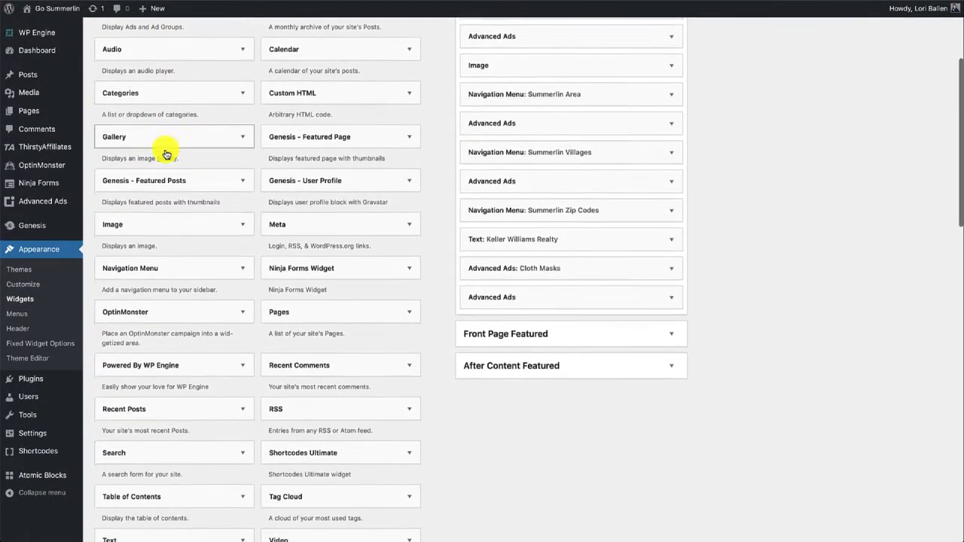
scroll(166, 153, down, 2)
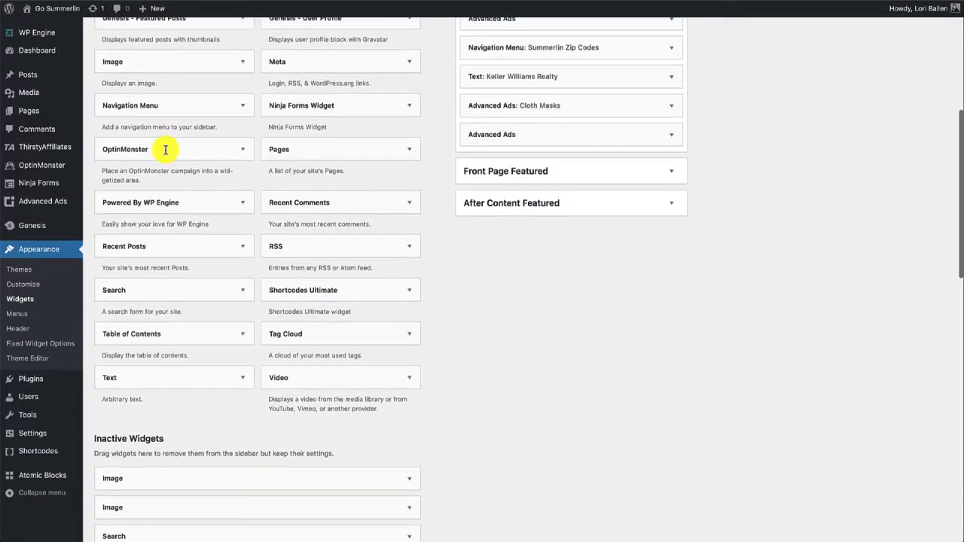
scroll(165, 150, up, 3)
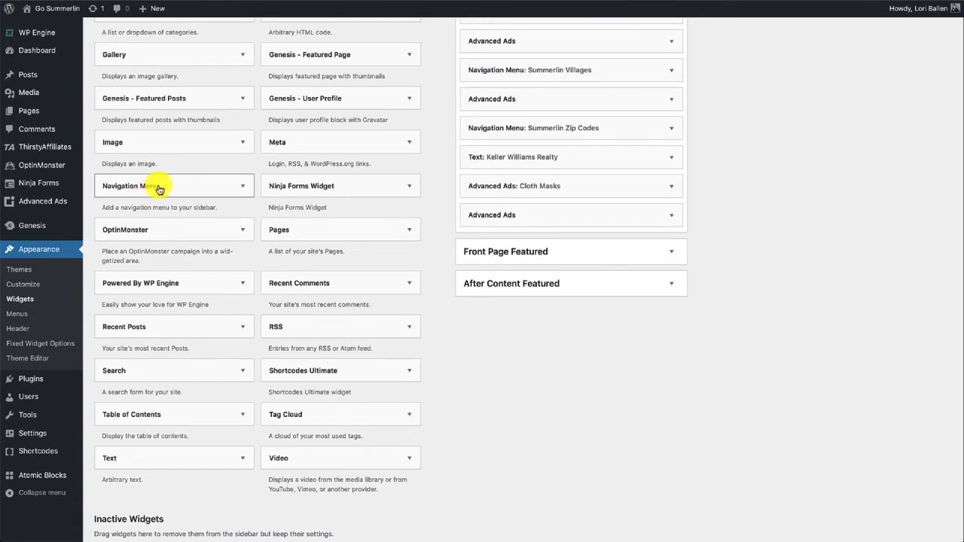
- Add one Navigation Menu widget below Summerlin Zip Codes in the Primary Sidebar and another at the end of that sidebar
drag(159, 189, 531, 155)
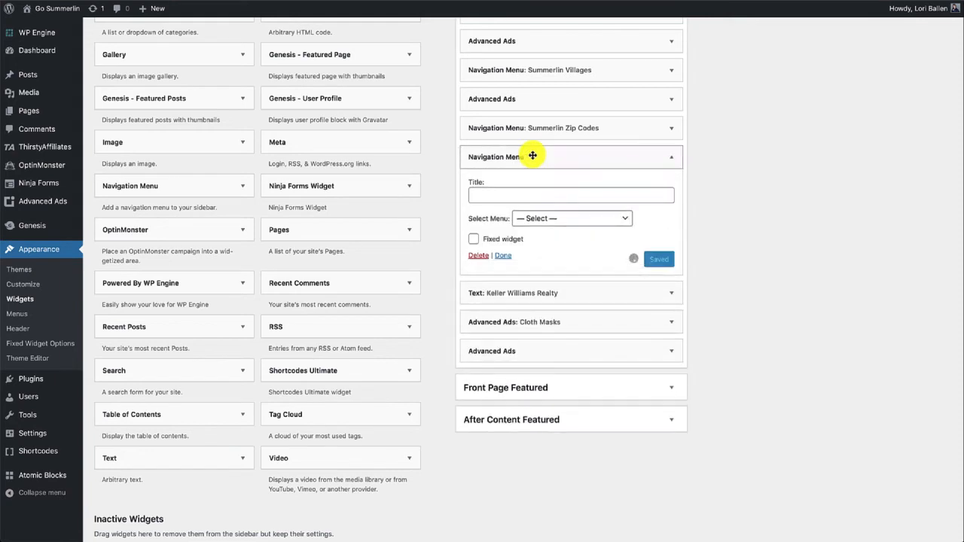
click(238, 191)
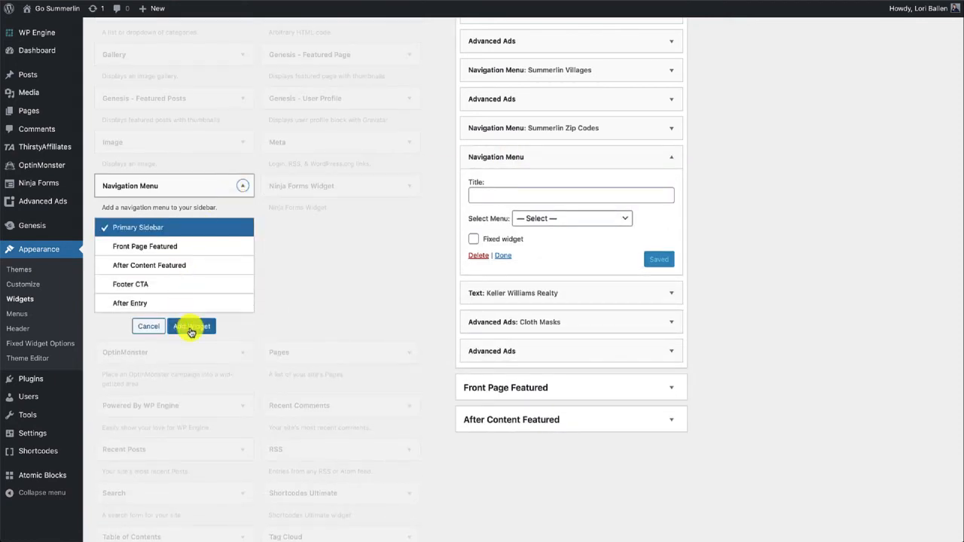
scroll(120, 278, down, 1)
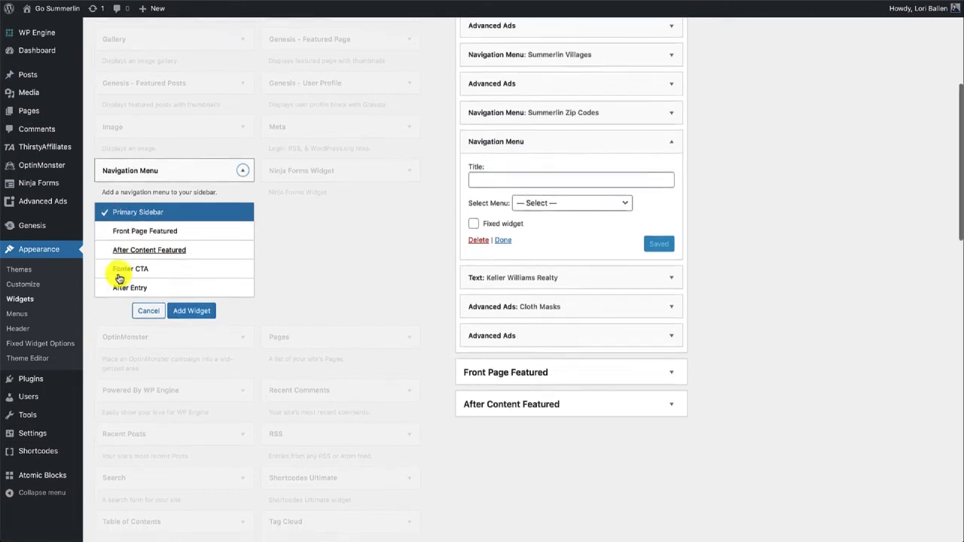
scroll(119, 279, up, 1)
scroll(118, 279, up, 2)
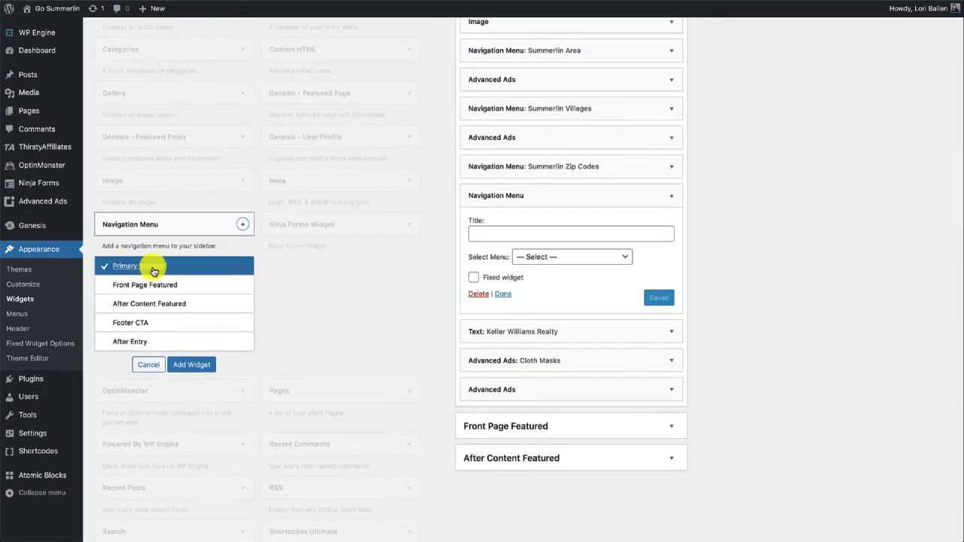
click(198, 366)
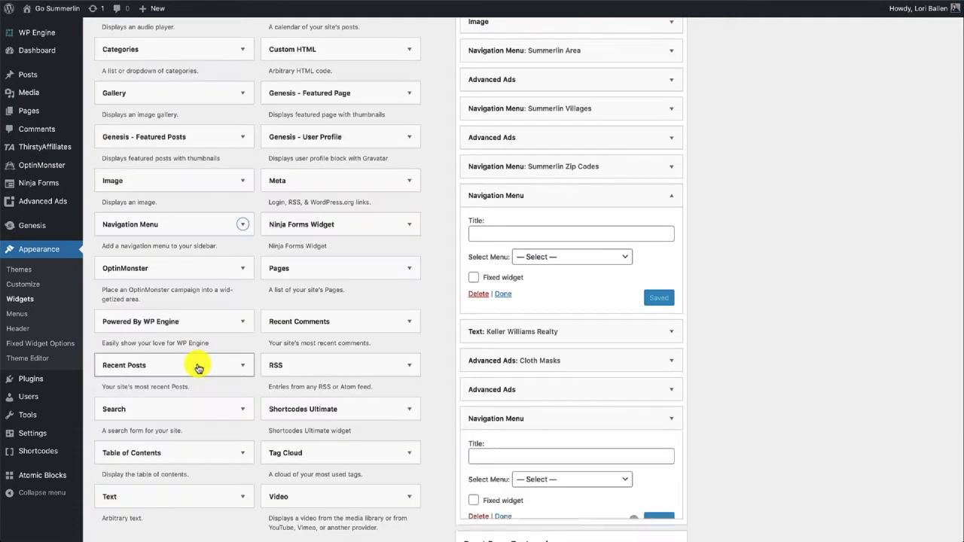
- Delete the untitled Navigation Menu widget directly below Summerlin Zip Codes
scroll(619, 393, down, 1)
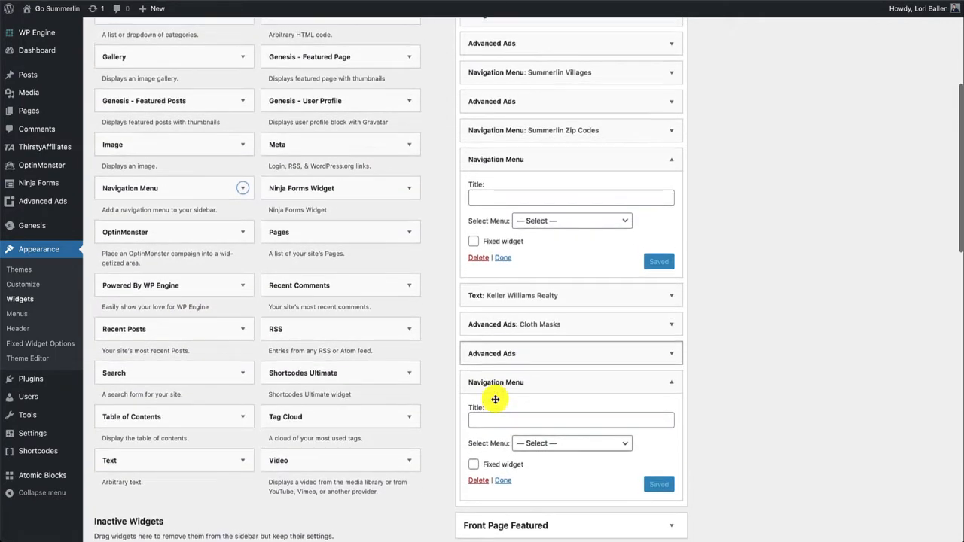
click(673, 162)
click(672, 163)
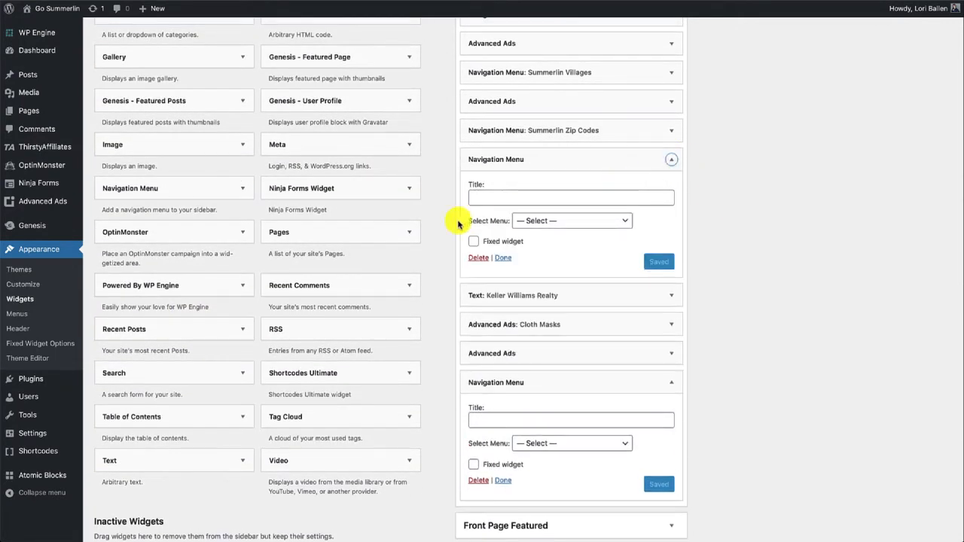
click(481, 258)
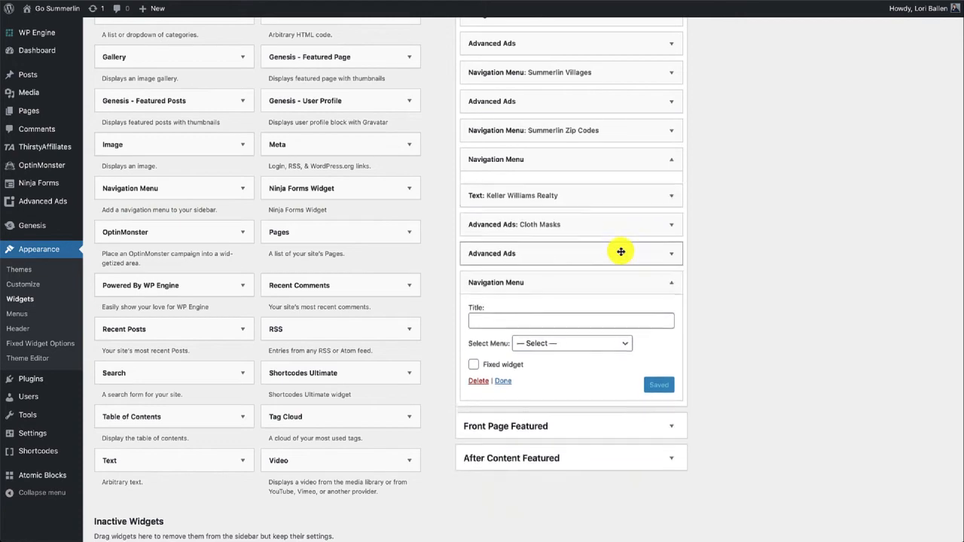
- Title the remaining blank Navigation Menu widget "The Vistas", assign The Vistas menu to it and save it
click(505, 241)
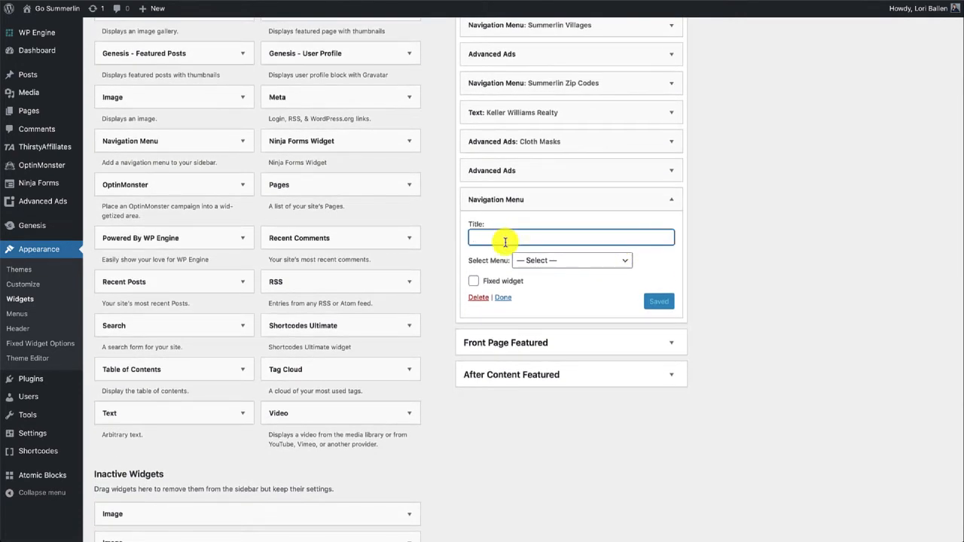
text(all)
key(BackSpace)
key(BackSpace)
key(BackSpace)
text(The )
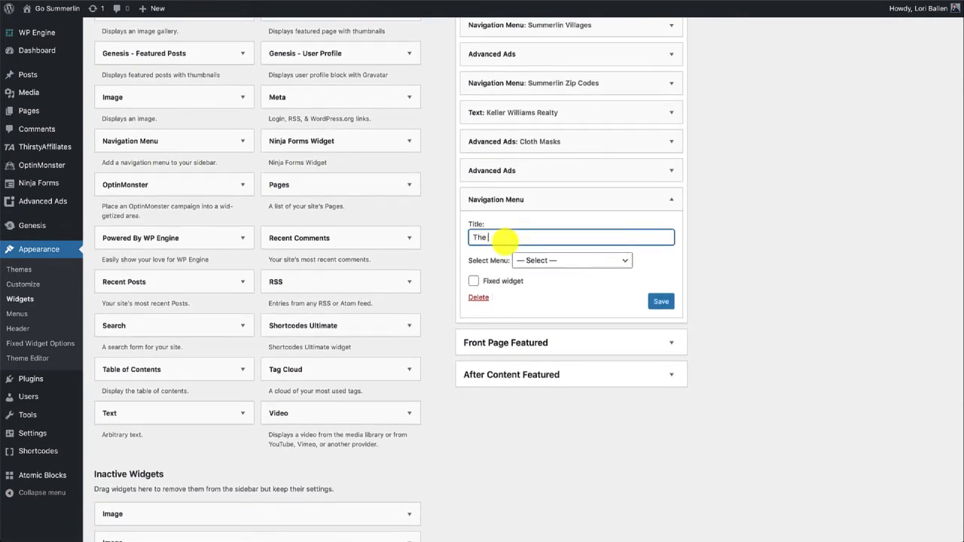
text(Vistas)
click(552, 260)
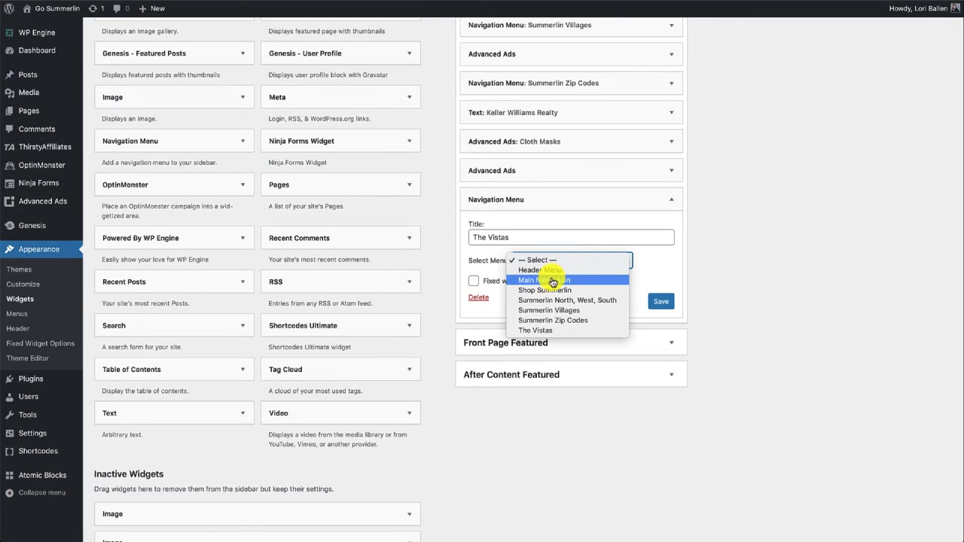
click(537, 330)
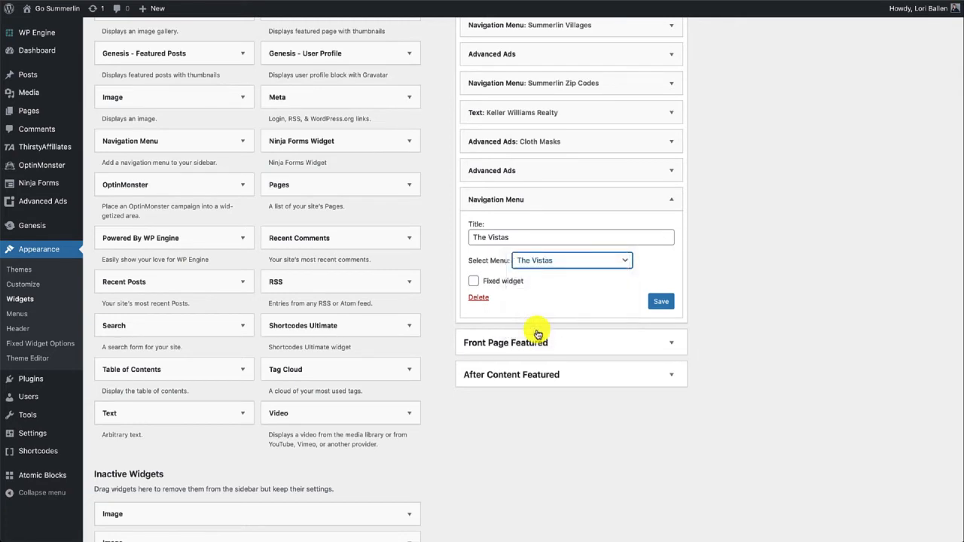
click(664, 304)
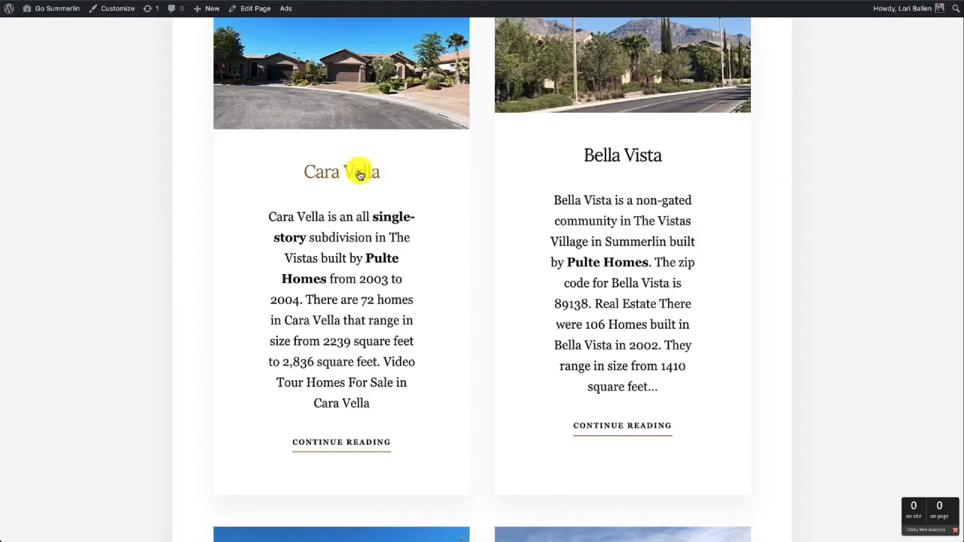
- Open the live Cara Vella page and check its sidebar for The Vistas menu
click(368, 172)
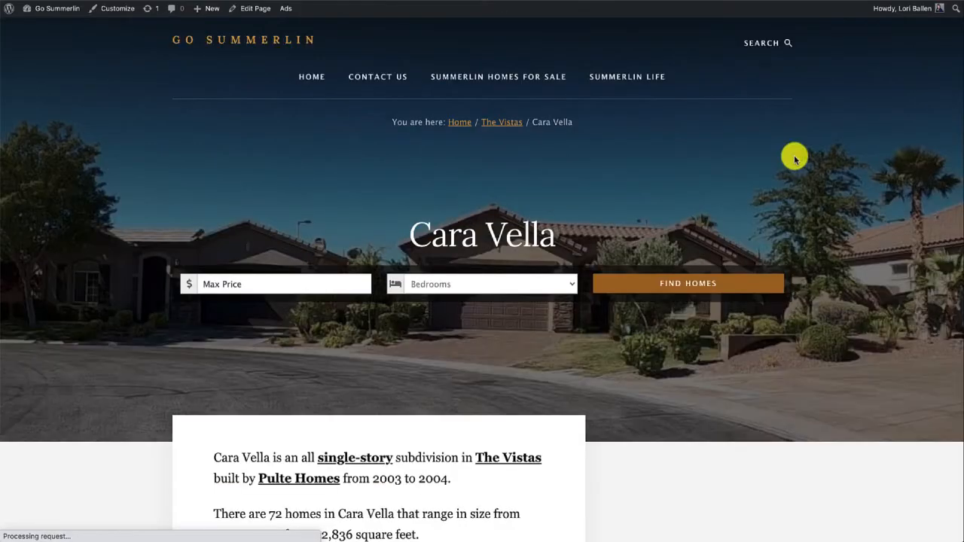
scroll(794, 155, down, 4)
scroll(796, 158, down, 15)
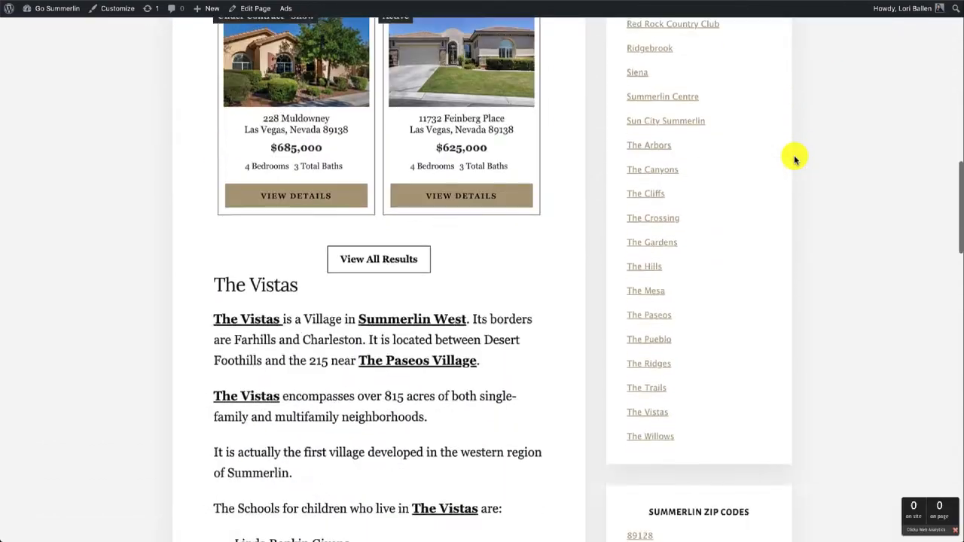
scroll(796, 158, down, 3)
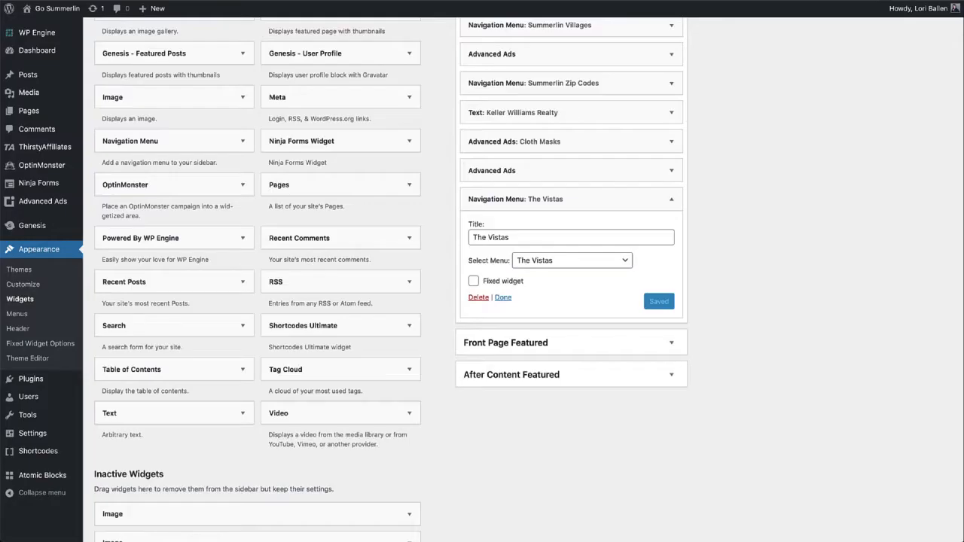
- Check which widget areas the Pages widget can be added to, and cancel without adding it
click(283, 189)
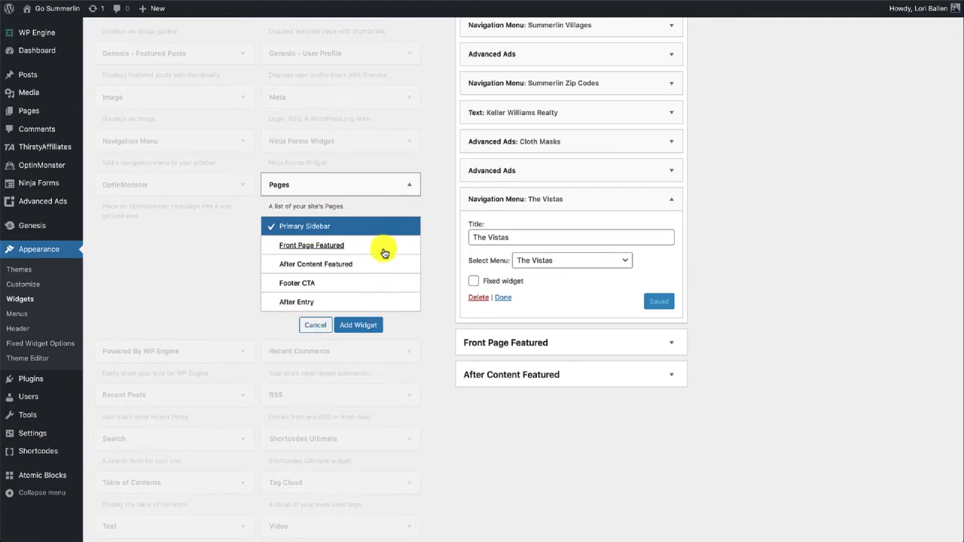
click(315, 325)
- Review the live Cara Vella page's introduction, quick links, video tour, homes for sale and sidebar
scroll(648, 327, up, 3)
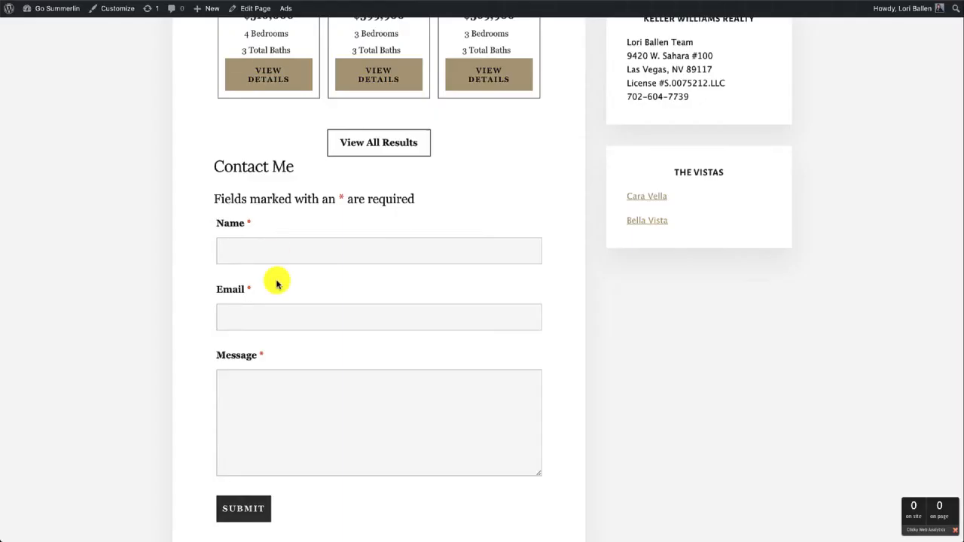
scroll(276, 283, up, 20)
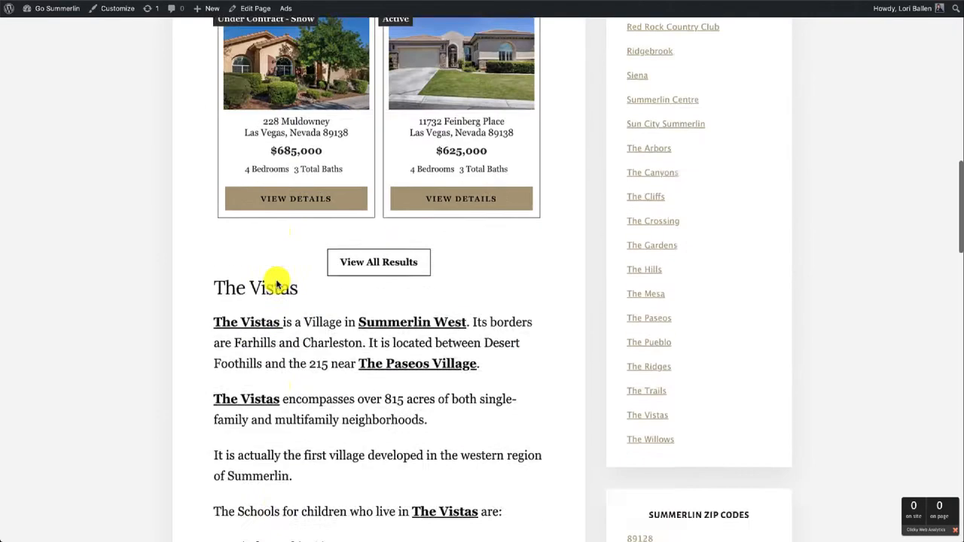
scroll(276, 283, down, 2)
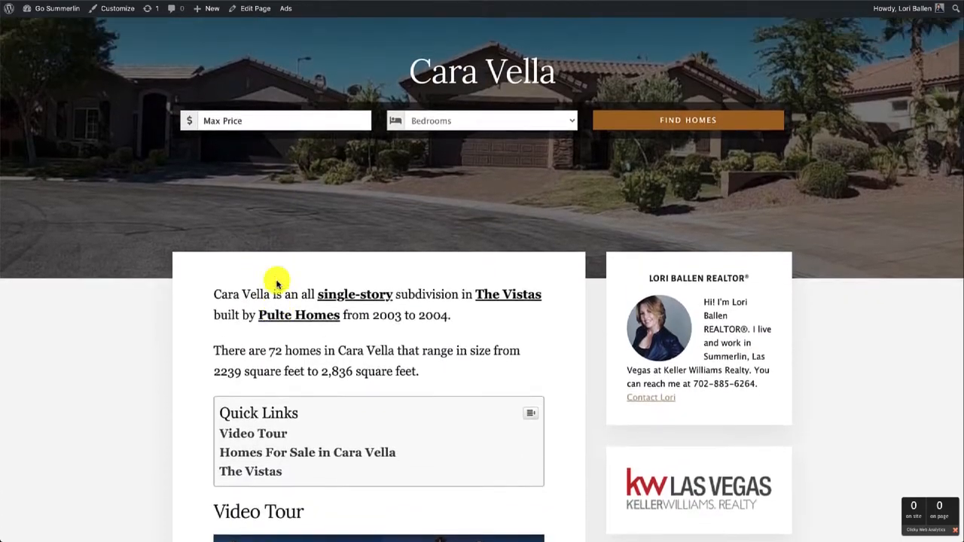
scroll(277, 284, up, 2)
scroll(277, 280, down, 4)
scroll(276, 280, down, 2)
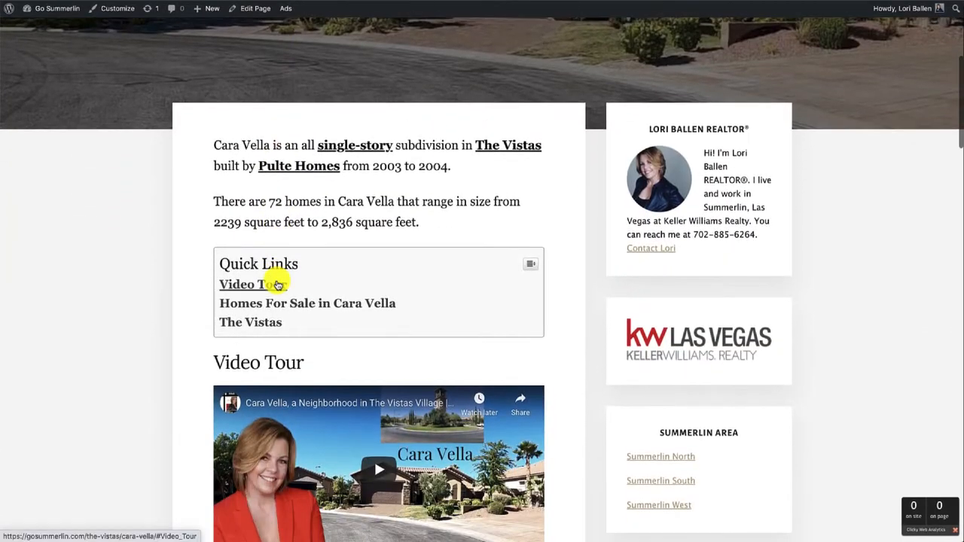
scroll(277, 279, down, 1)
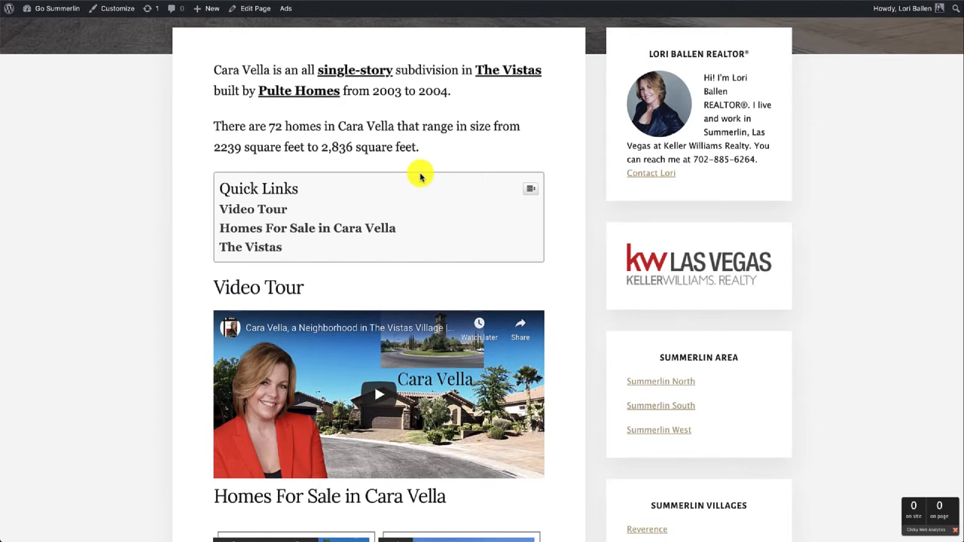
scroll(420, 176, down, 5)
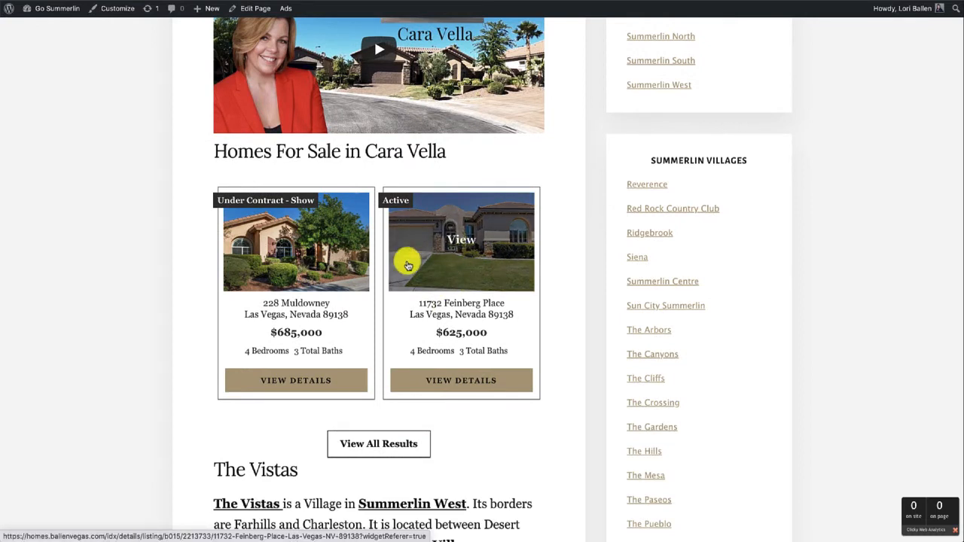
scroll(407, 266, up, 2)
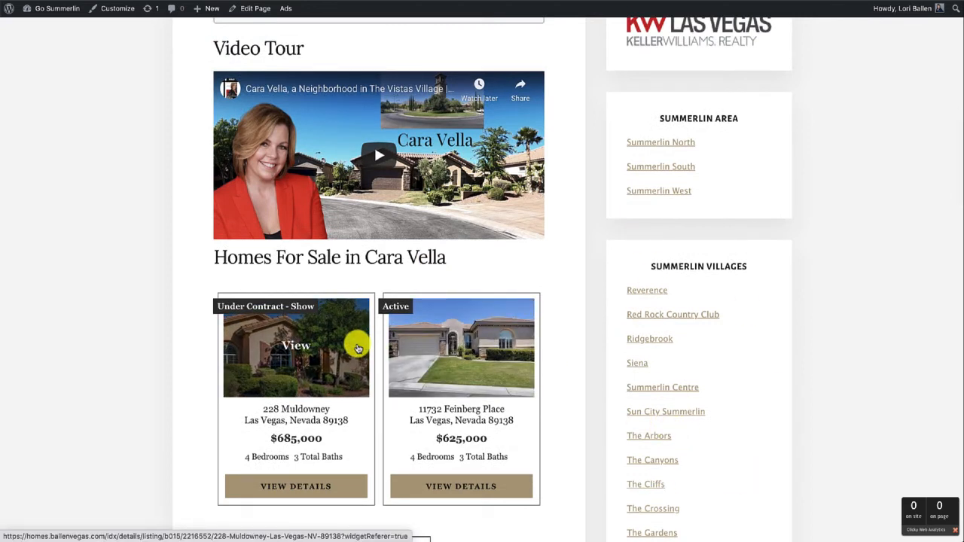
scroll(357, 348, up, 10)
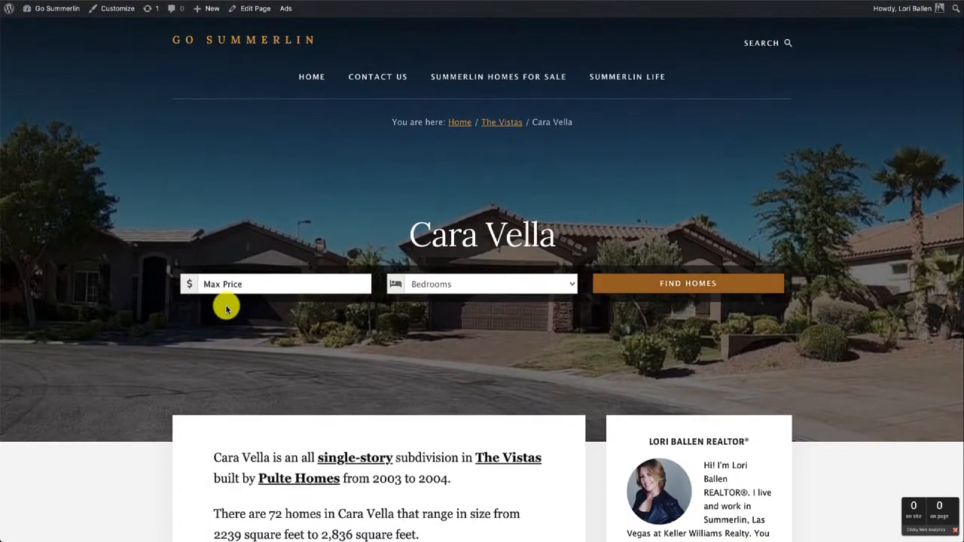
- Check the maximum price field and the bedroom options in the Cara Vella page's home search without choosing any
click(250, 278)
click(435, 284)
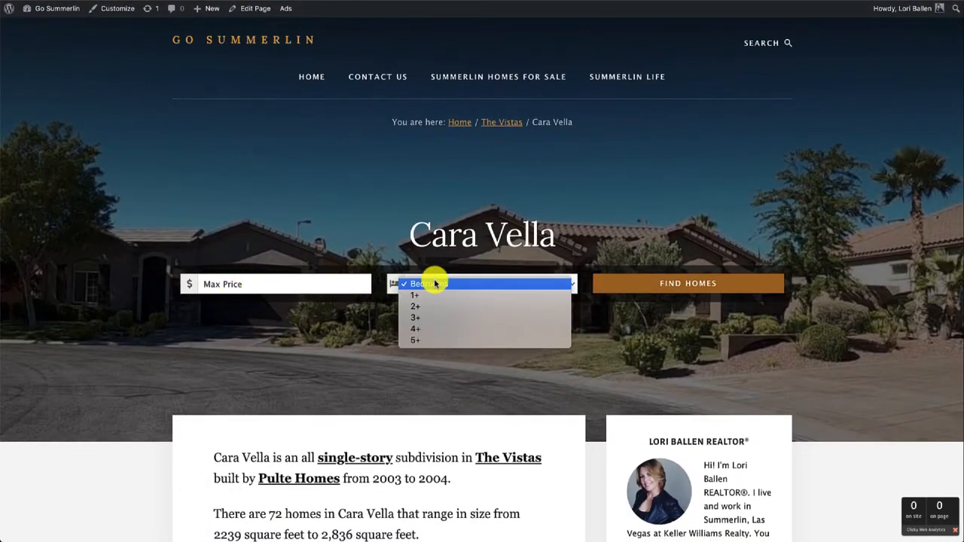
click(320, 338)
- Examine the Cara Vella page's breadcrumb trail, linked introduction text and quick links
scroll(319, 339, down, 5)
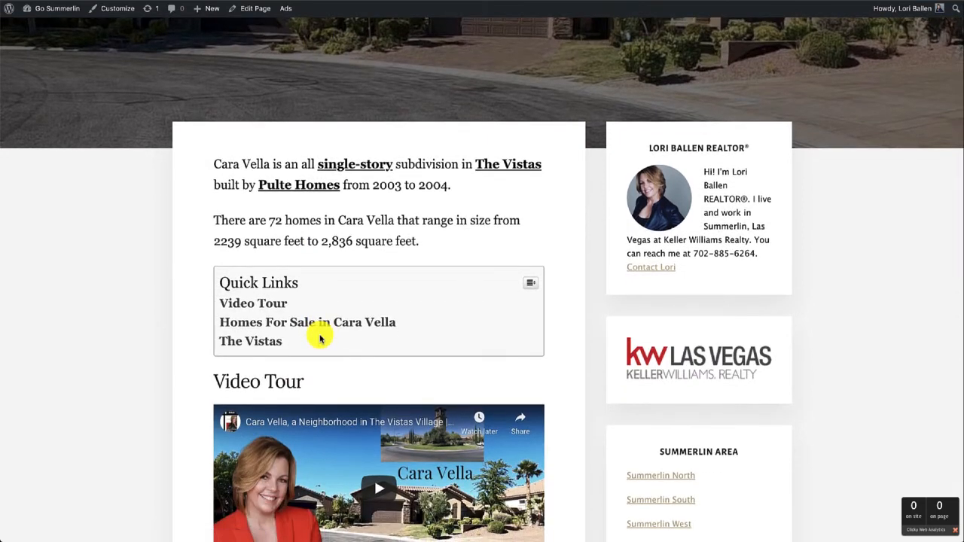
scroll(319, 339, down, 1)
scroll(320, 335, up, 4)
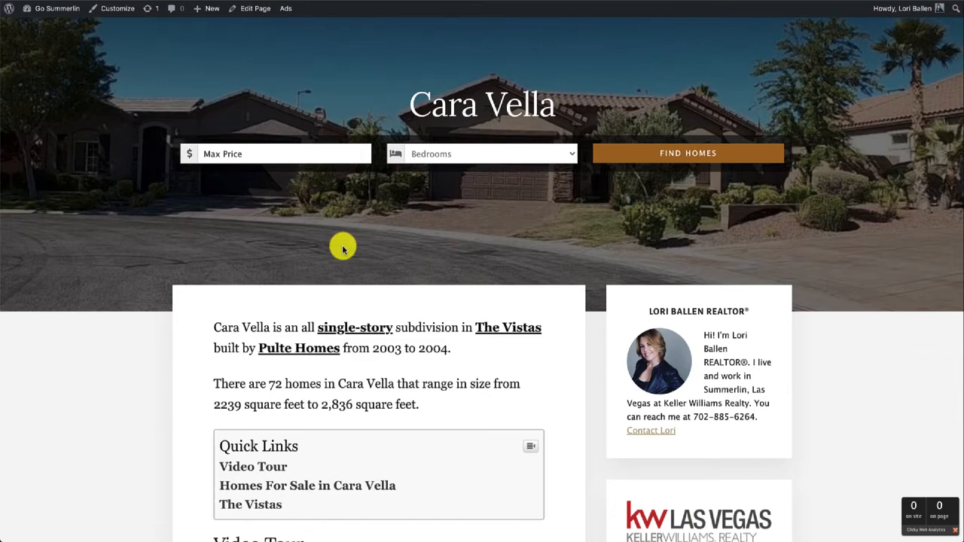
scroll(343, 248, up, 3)
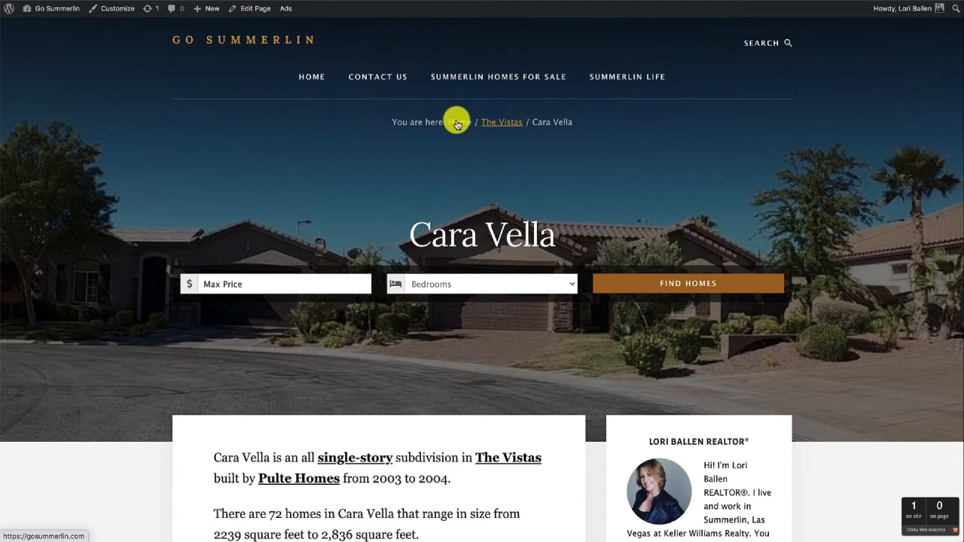
scroll(457, 124, down, 3)
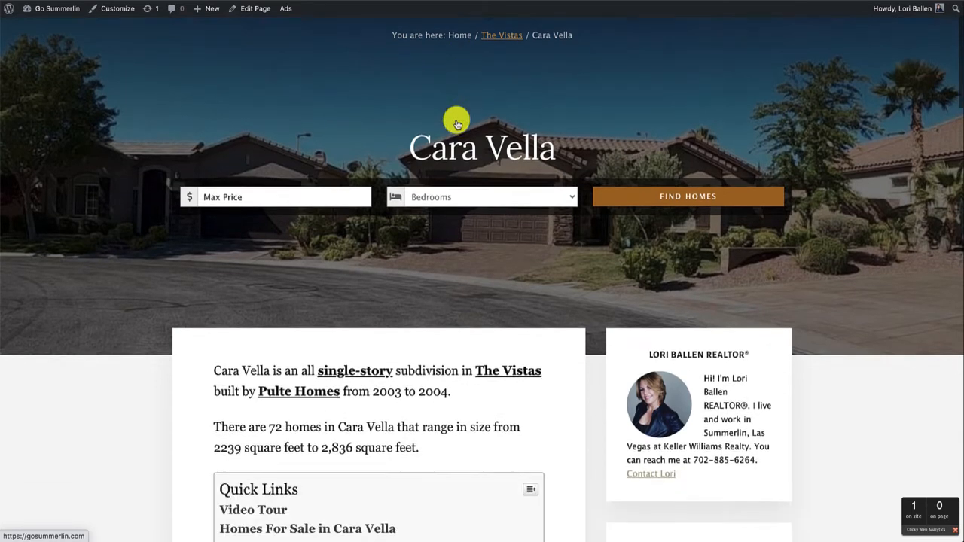
scroll(456, 124, down, 1)
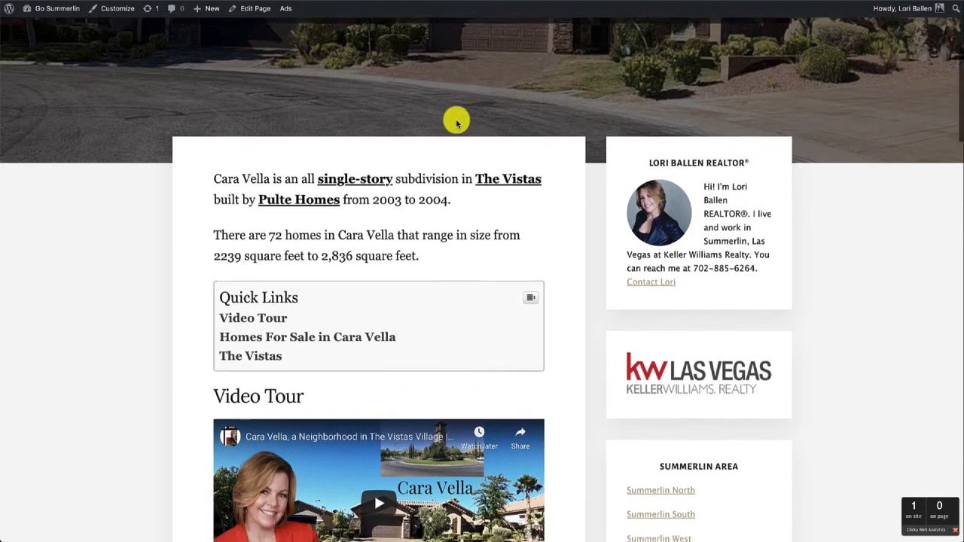
scroll(456, 125, down, 1)
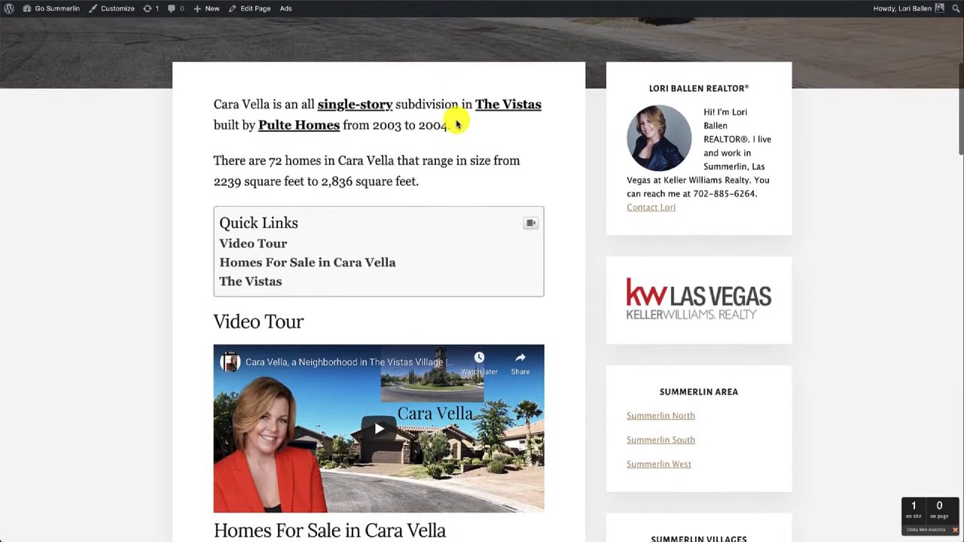
scroll(198, 122, up, 2)
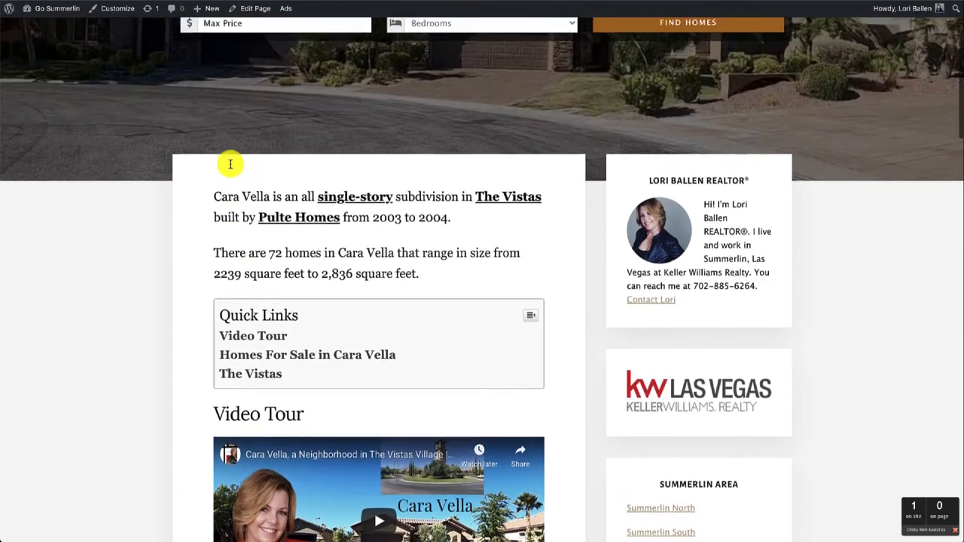
- Open the Cara Vella page for editing and examine its introduction paragraphs, video tour embed code and homes-for-sale script
click(254, 14)
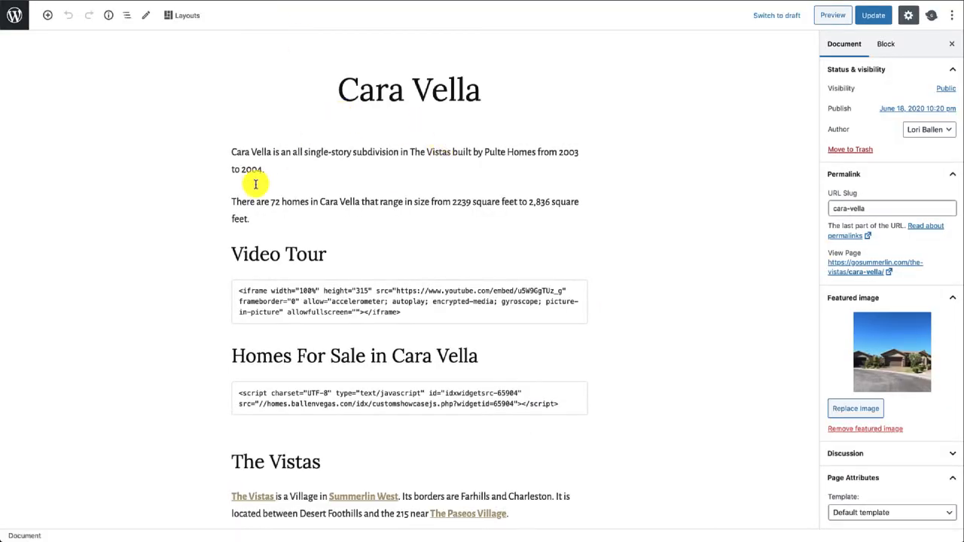
drag(276, 167, 228, 146)
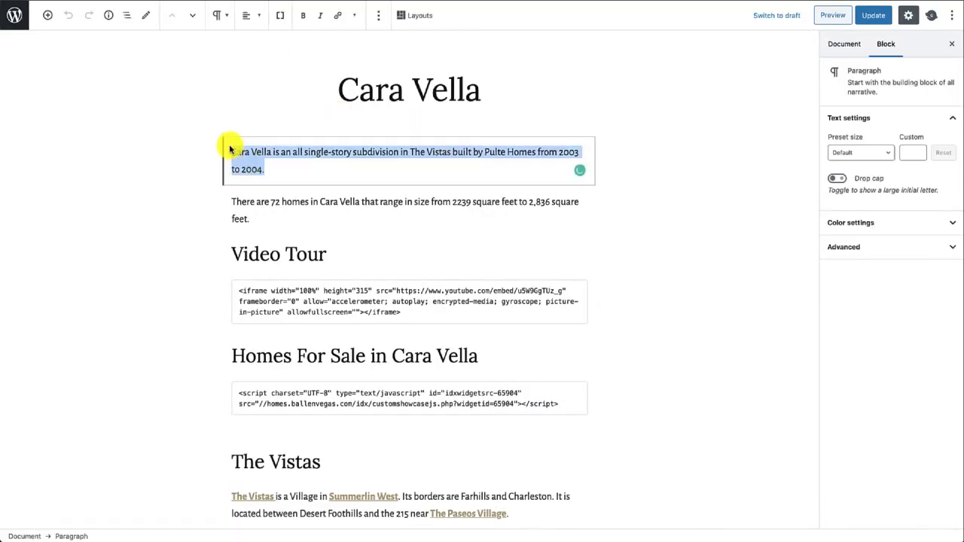
click(341, 167)
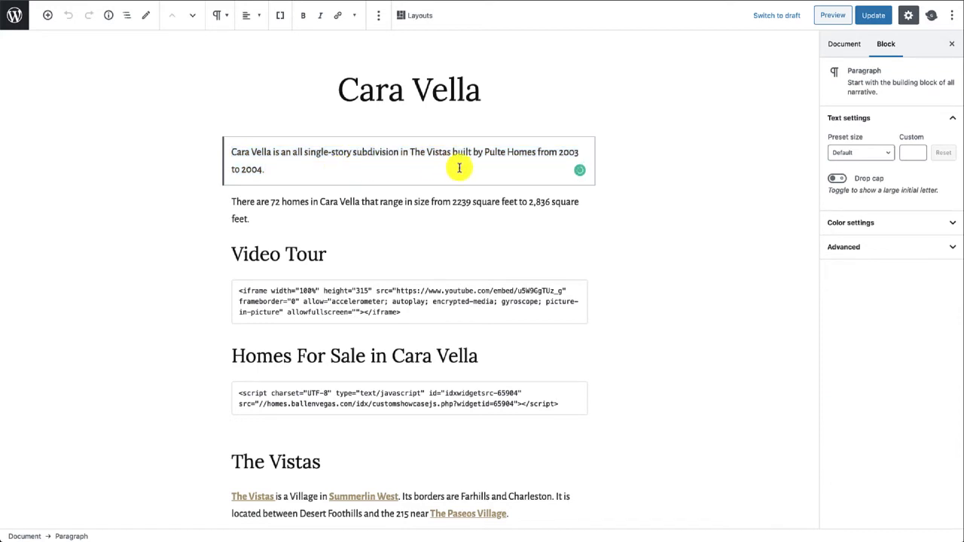
click(402, 207)
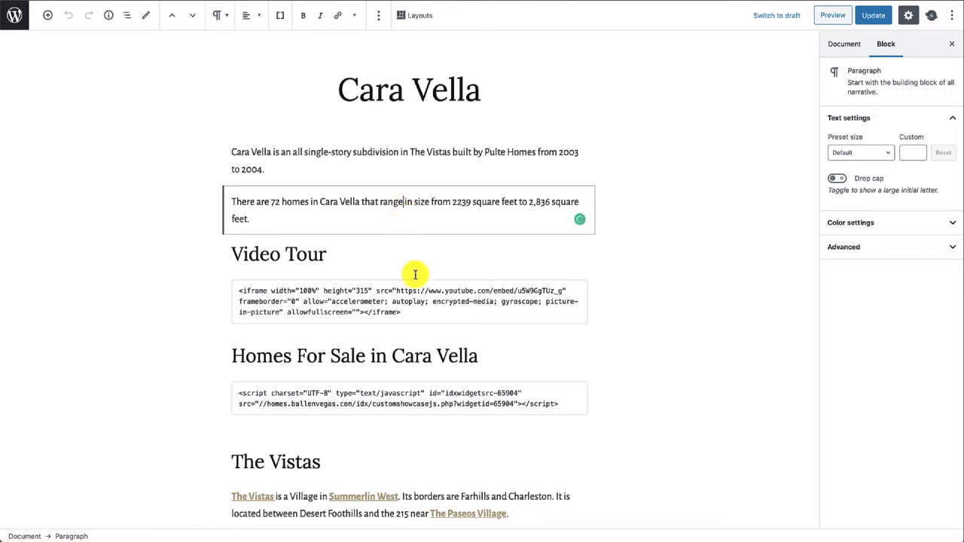
click(420, 299)
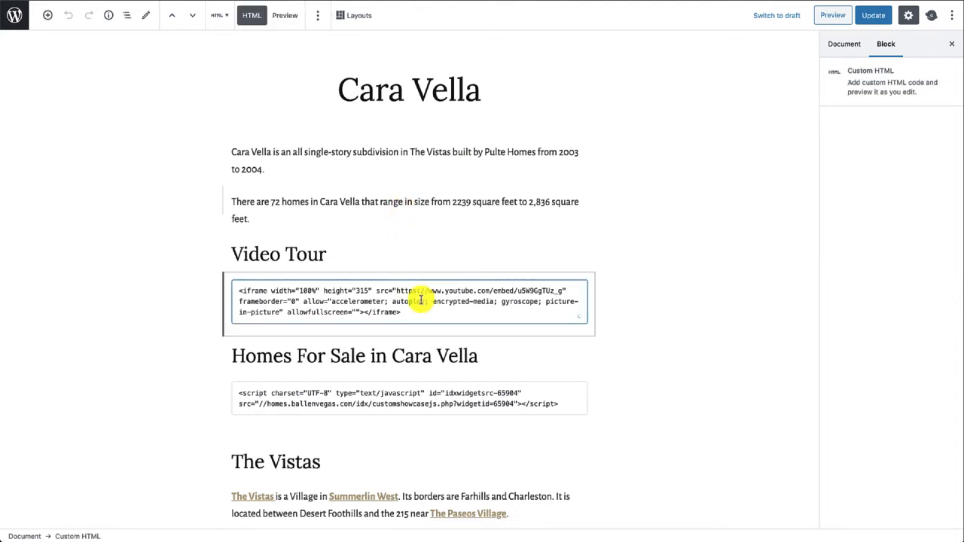
scroll(420, 299, down, 1)
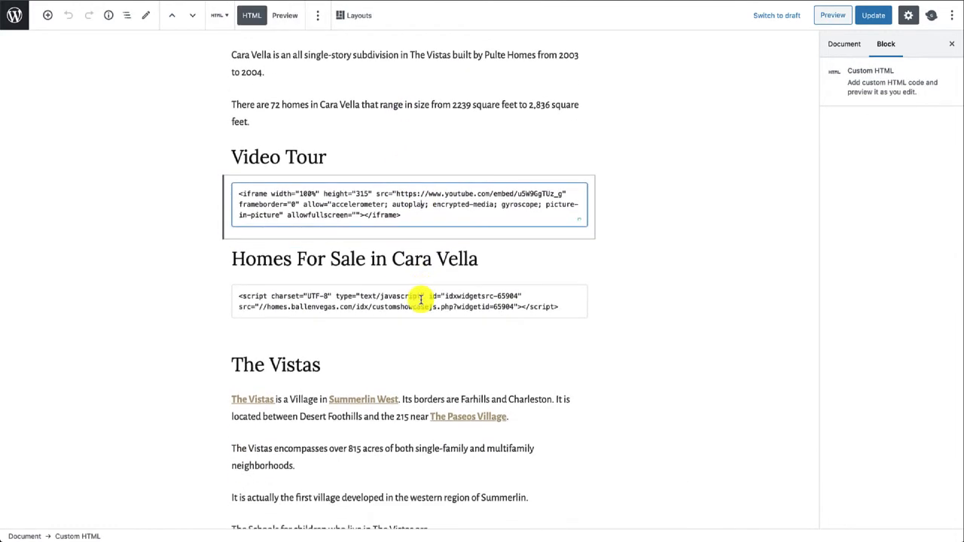
click(305, 302)
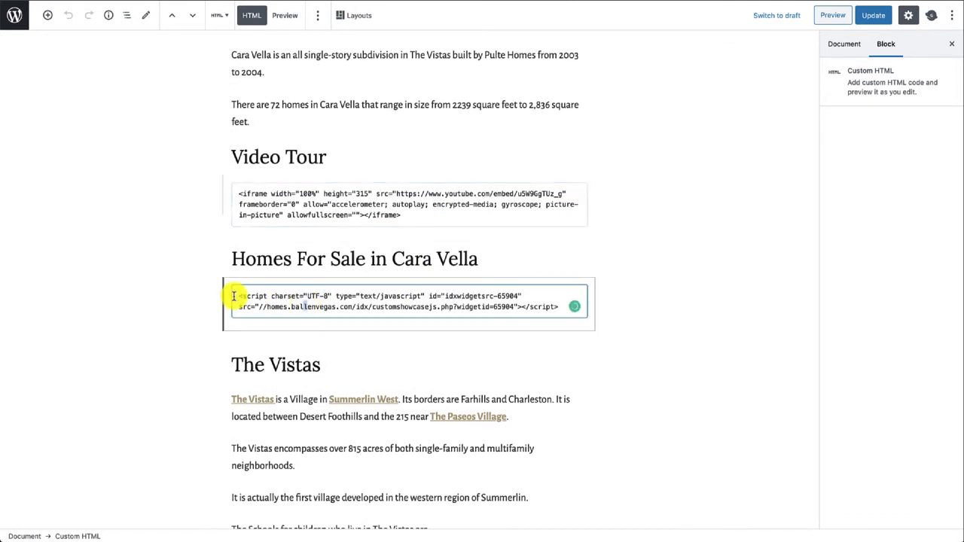
drag(235, 296, 557, 310)
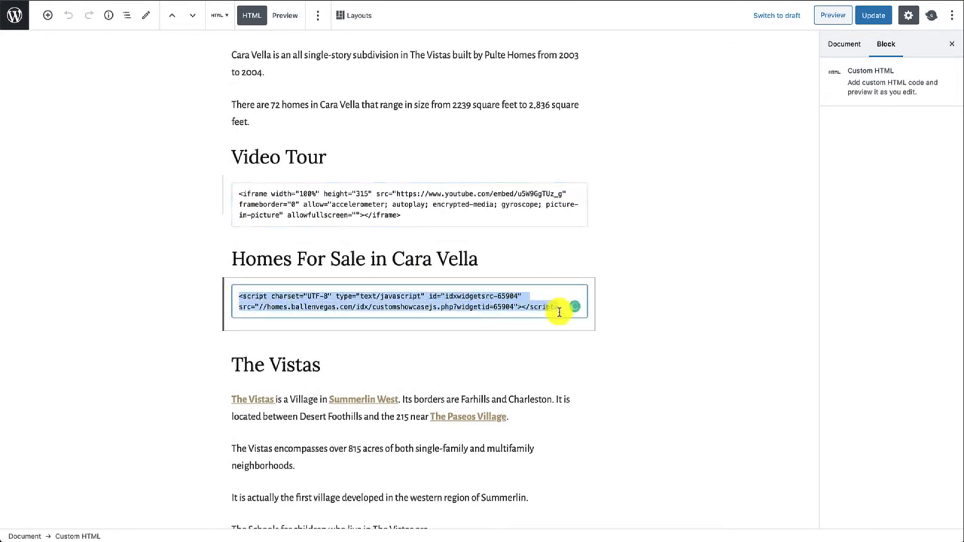
- Preview the Cara Vella page and review its quick links, video tour, home listings and The Vistas section
click(832, 17)
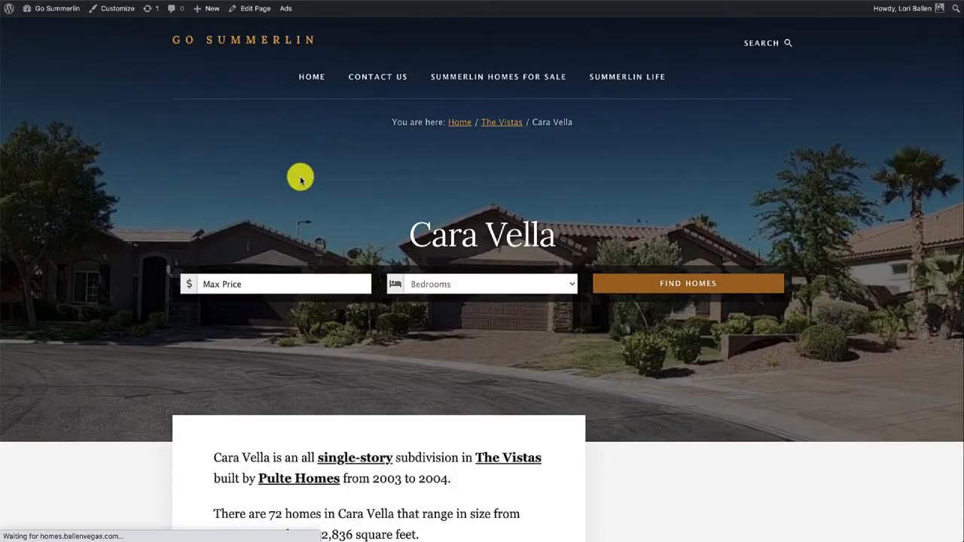
scroll(297, 178, down, 5)
scroll(308, 271, down, 3)
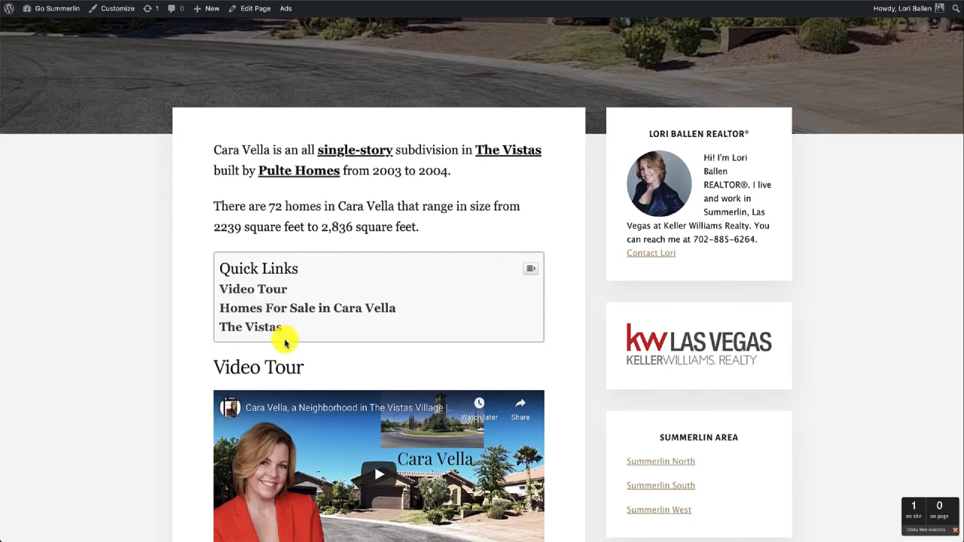
scroll(282, 339, down, 3)
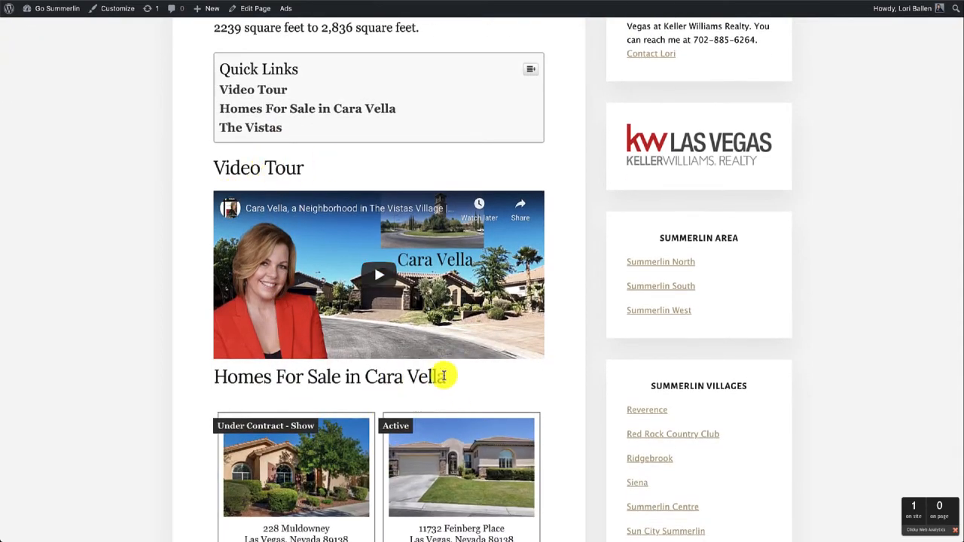
scroll(442, 377, down, 3)
scroll(445, 374, down, 1)
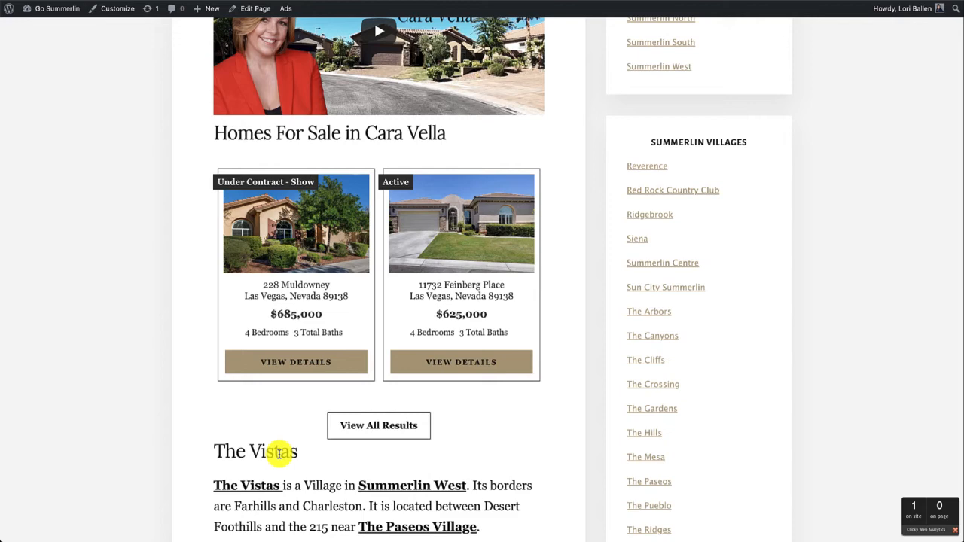
- Compare the previewed page's quick links with its section headings, highlighting the Homes For Sale in Cara Vella heading
scroll(279, 452, up, 7)
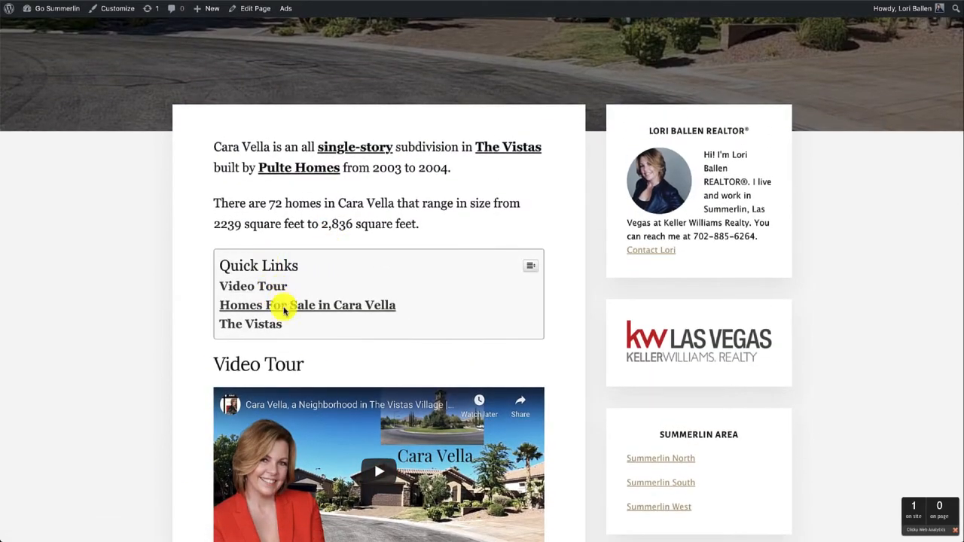
scroll(278, 329, down, 1)
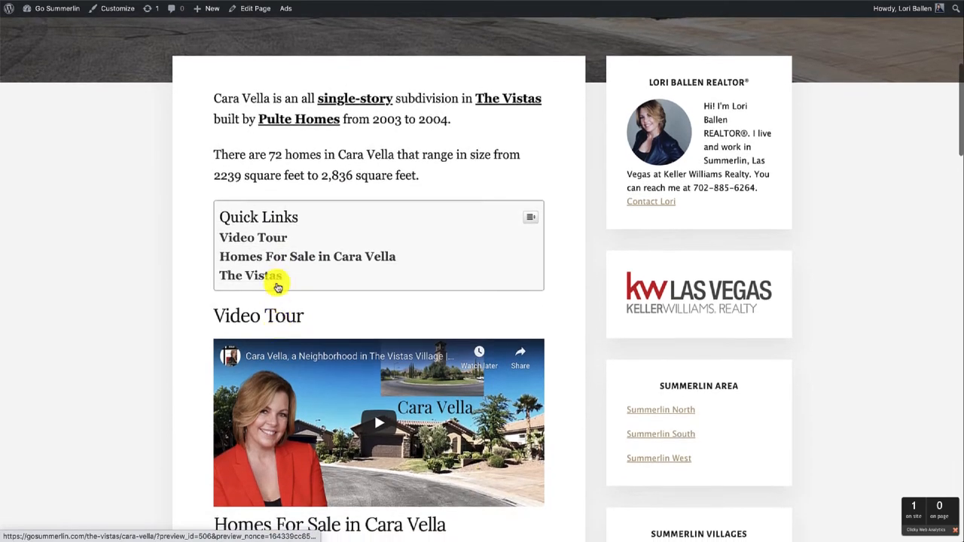
scroll(262, 284, down, 1)
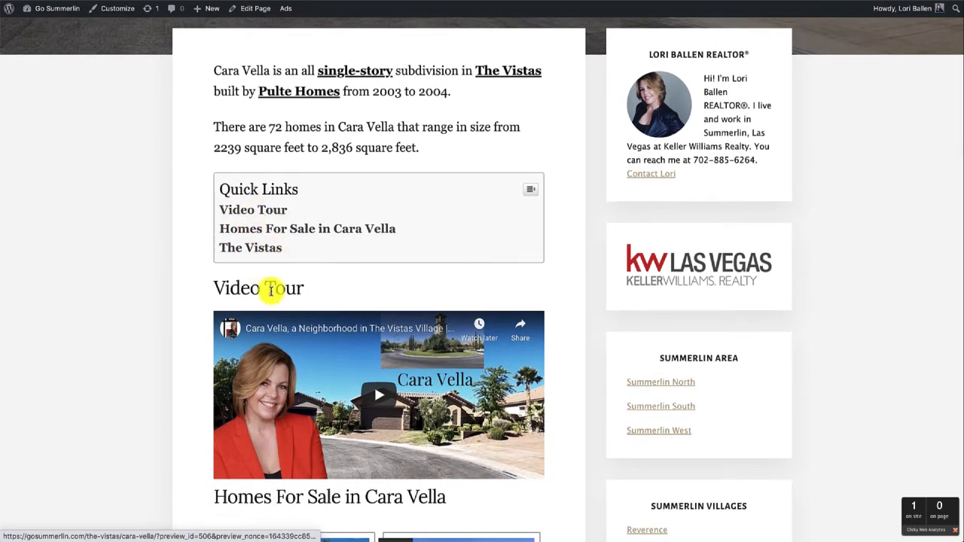
scroll(350, 228, down, 2)
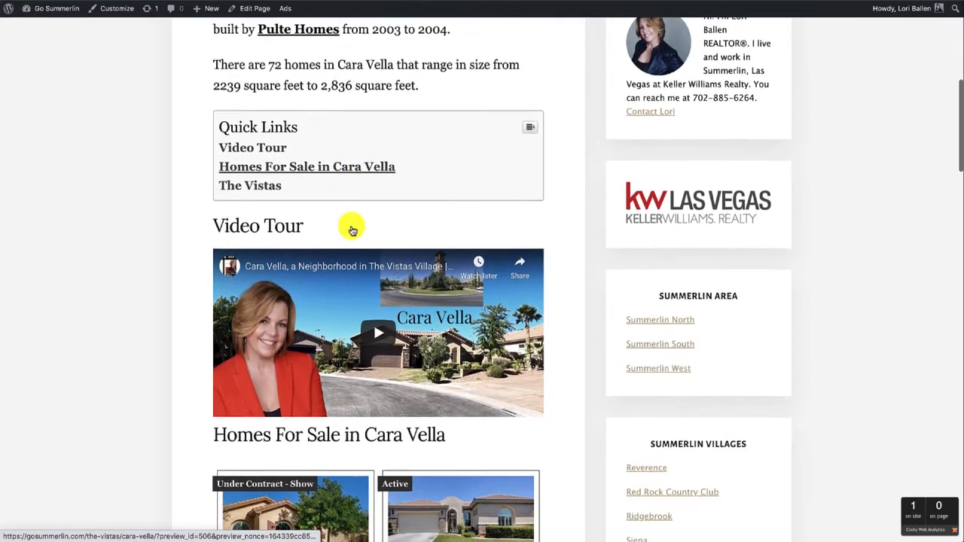
drag(478, 413, 216, 422)
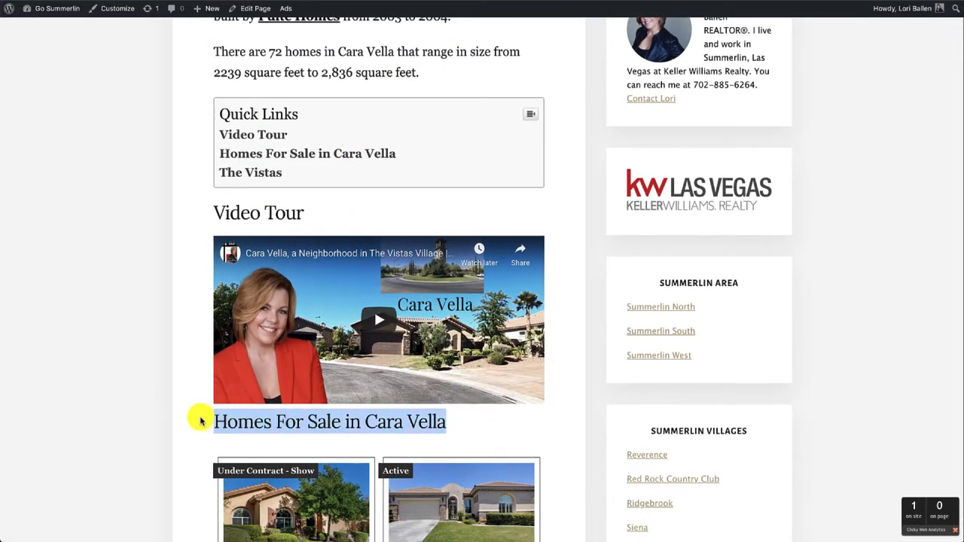
scroll(215, 422, up, 3)
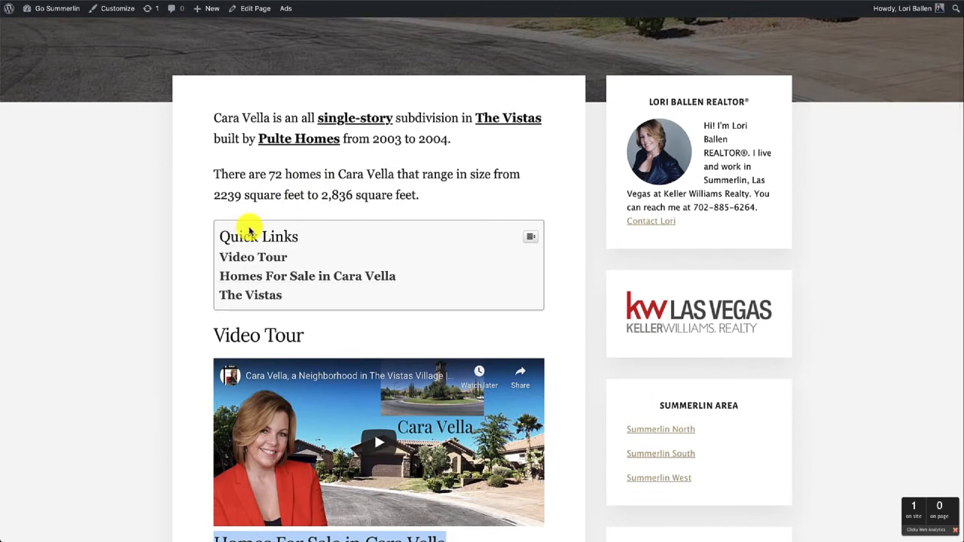
scroll(315, 236, down, 3)
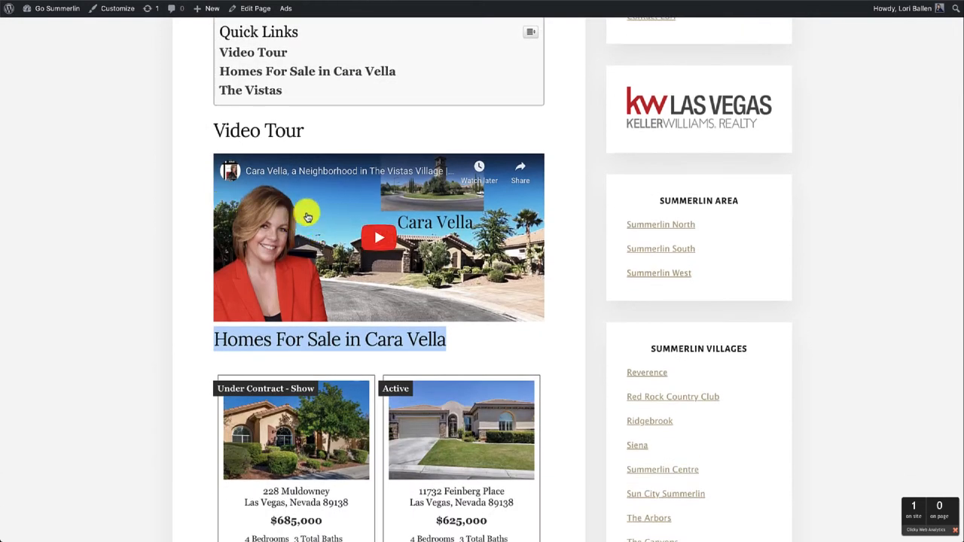
scroll(307, 217, down, 3)
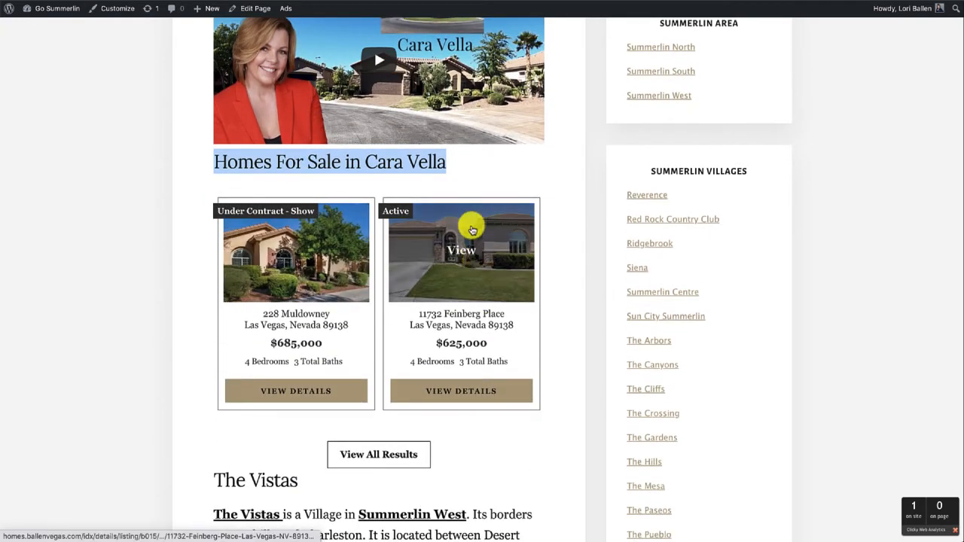
- Return to the page editor and examine the full IDX script under Homes For Sale in Cara Vella
key(ctrl+shift+Tab)
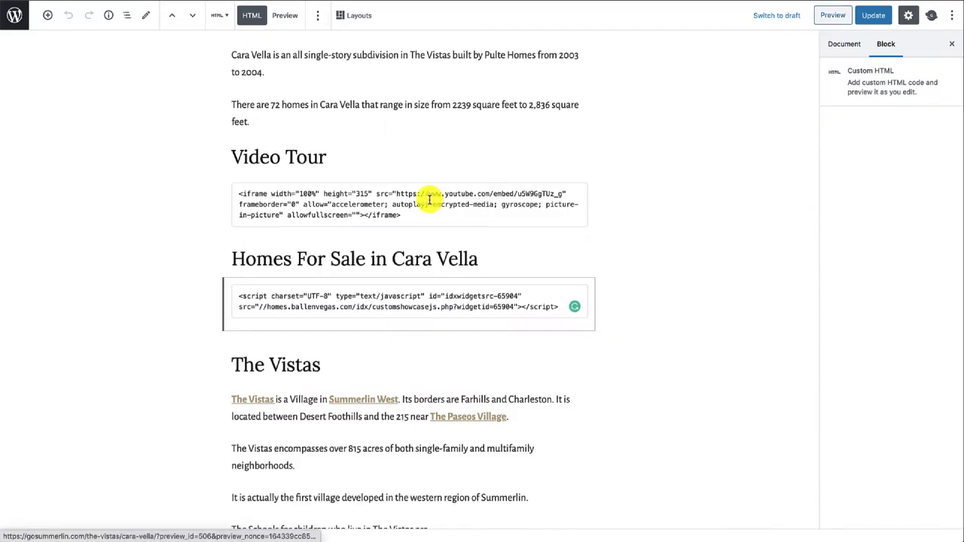
triple_click(416, 305)
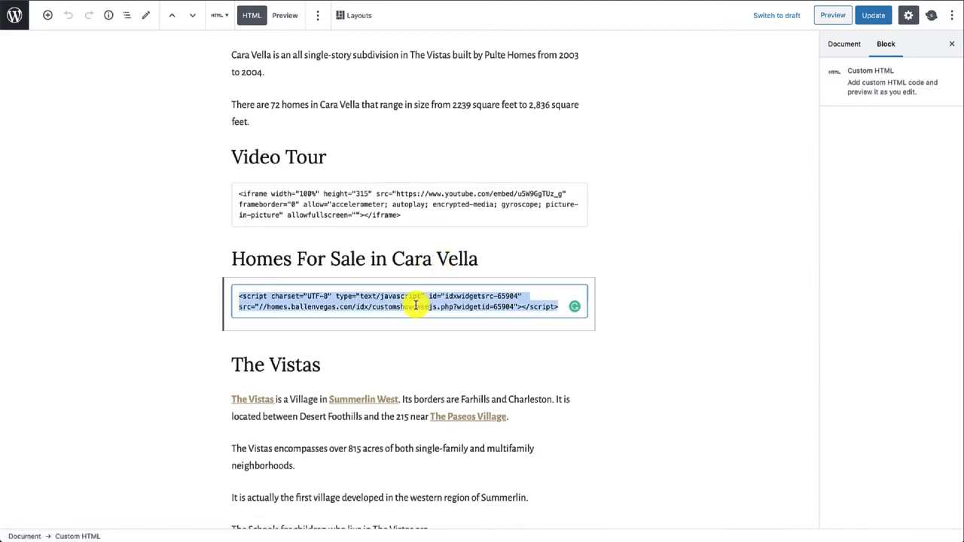
click(416, 305)
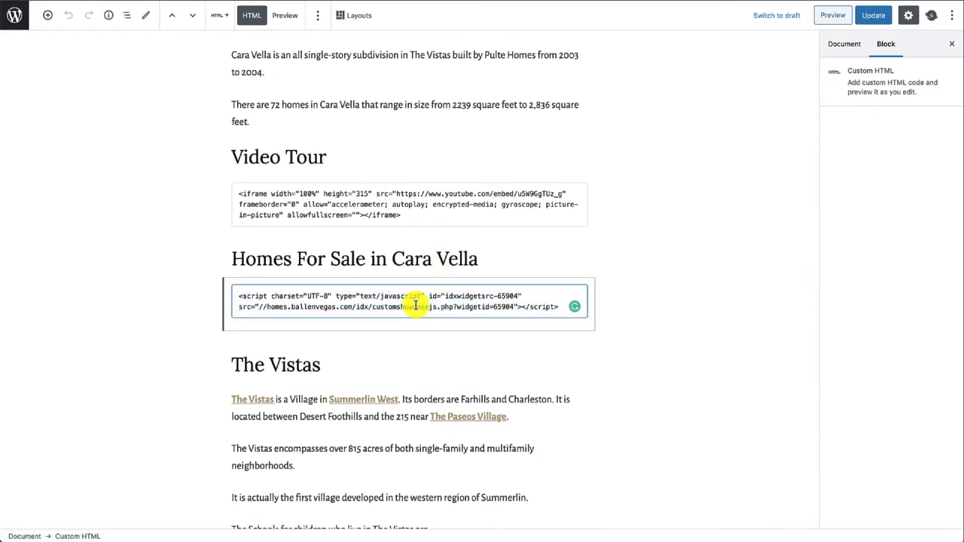
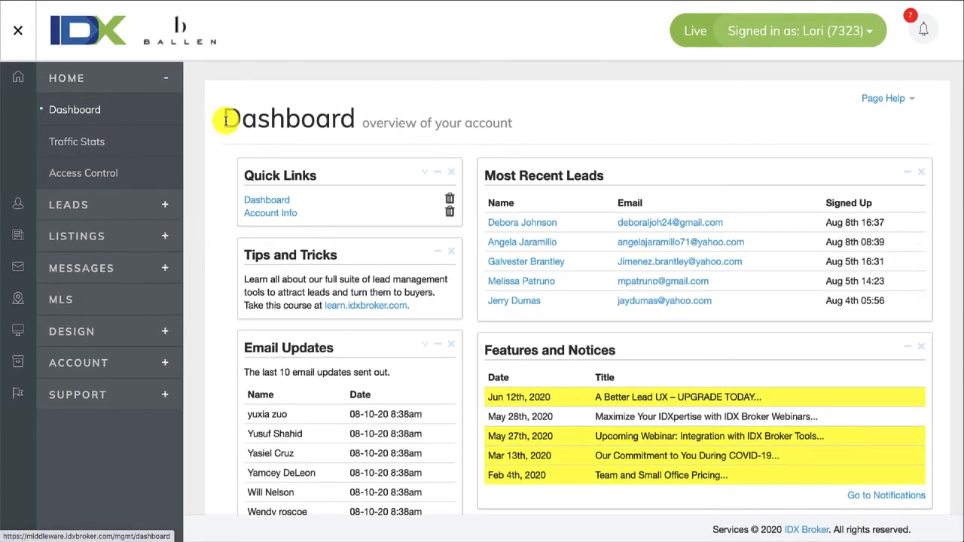
- Look over the IDX Broker dashboard's recent leads, email updates, notices and traffic statistics
scroll(334, 120, down, 5)
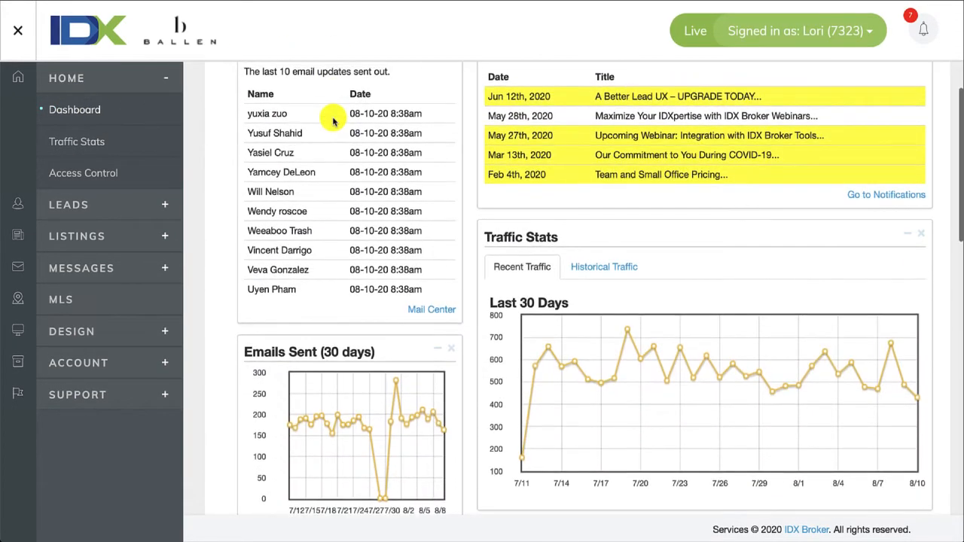
scroll(333, 121, up, 3)
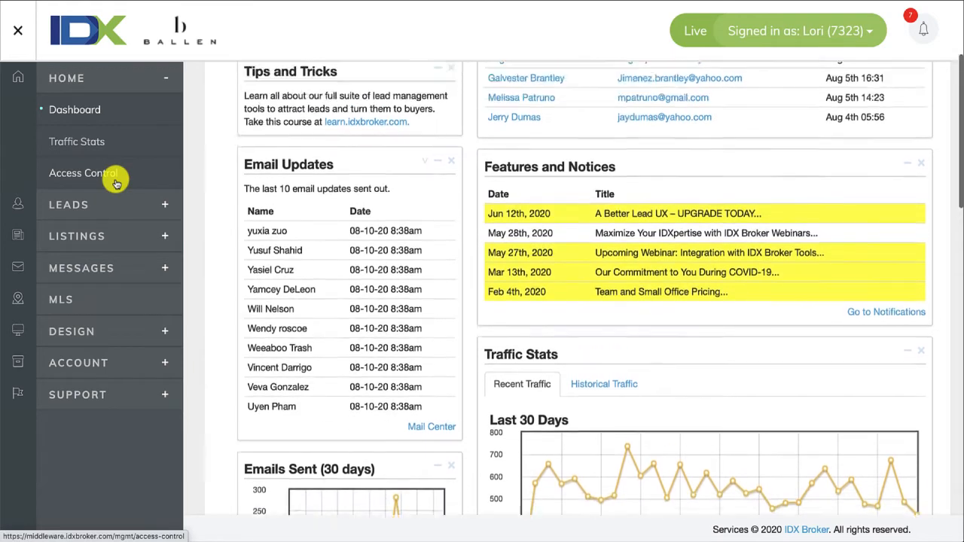
scroll(394, 108, up, 5)
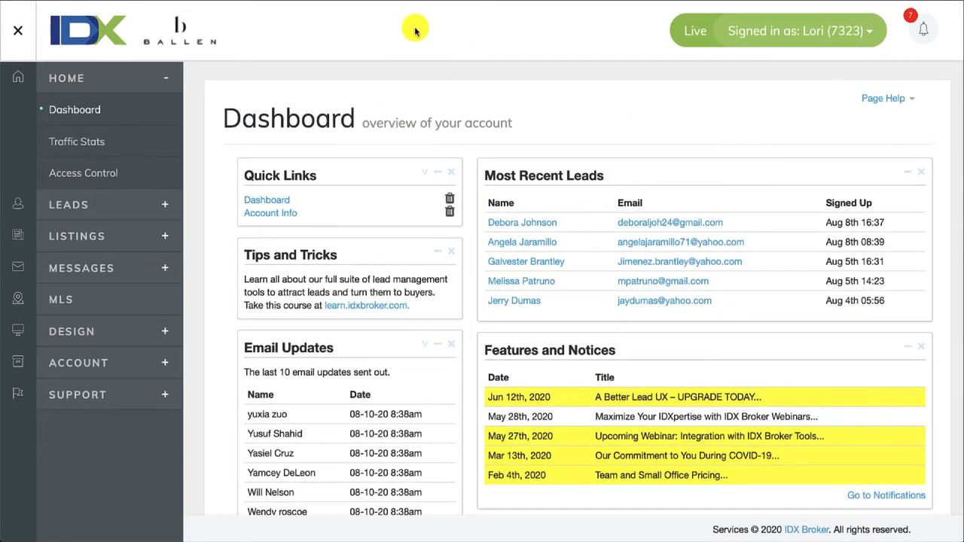
scroll(414, 30, down, 3)
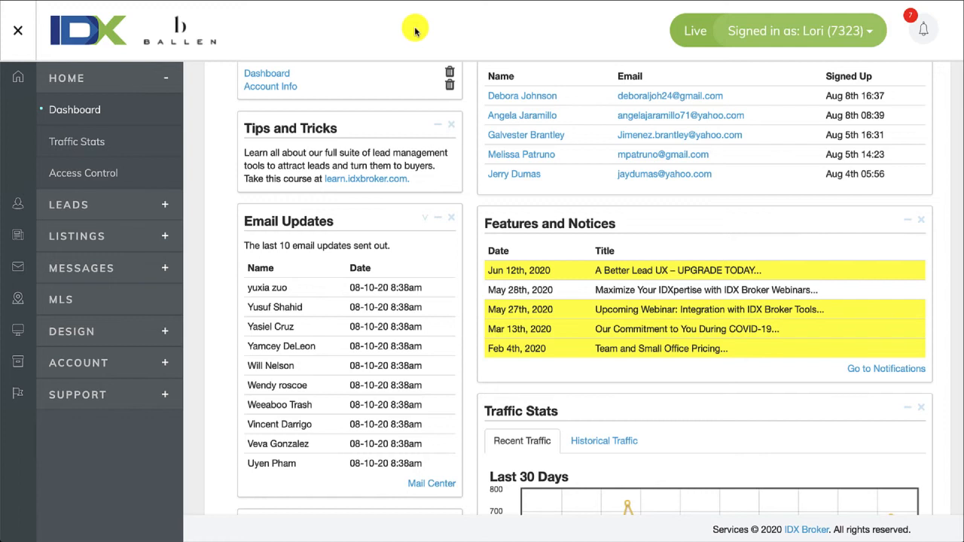
scroll(415, 31, up, 1)
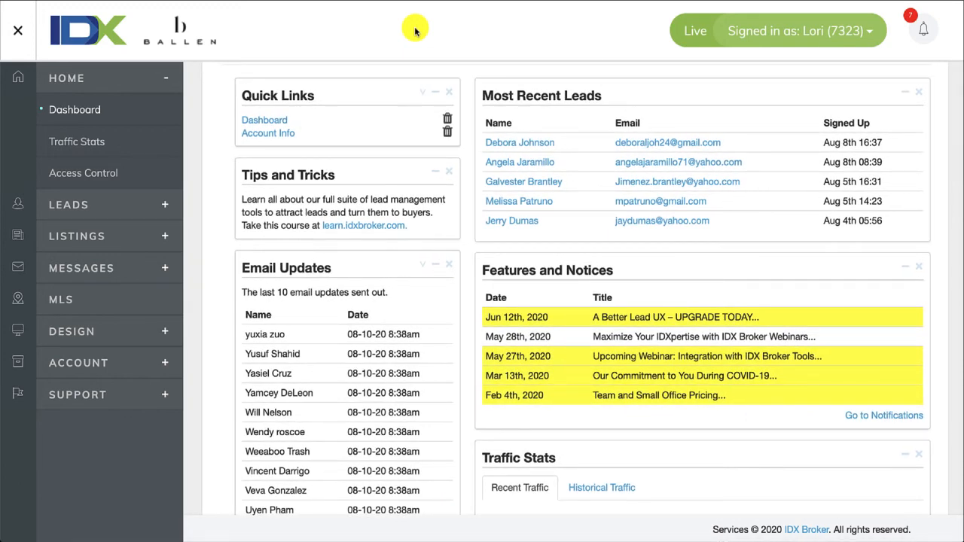
scroll(415, 30, up, 1)
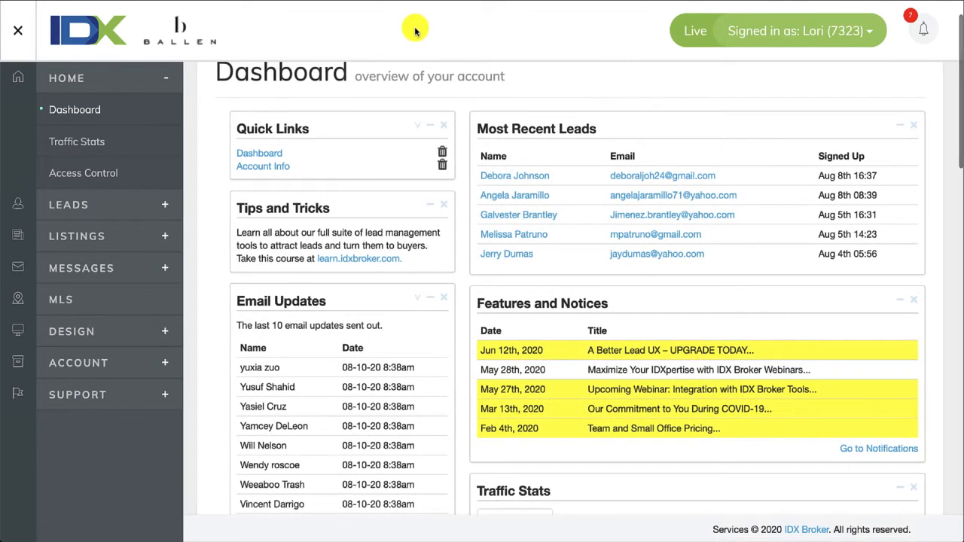
scroll(415, 31, up, 1)
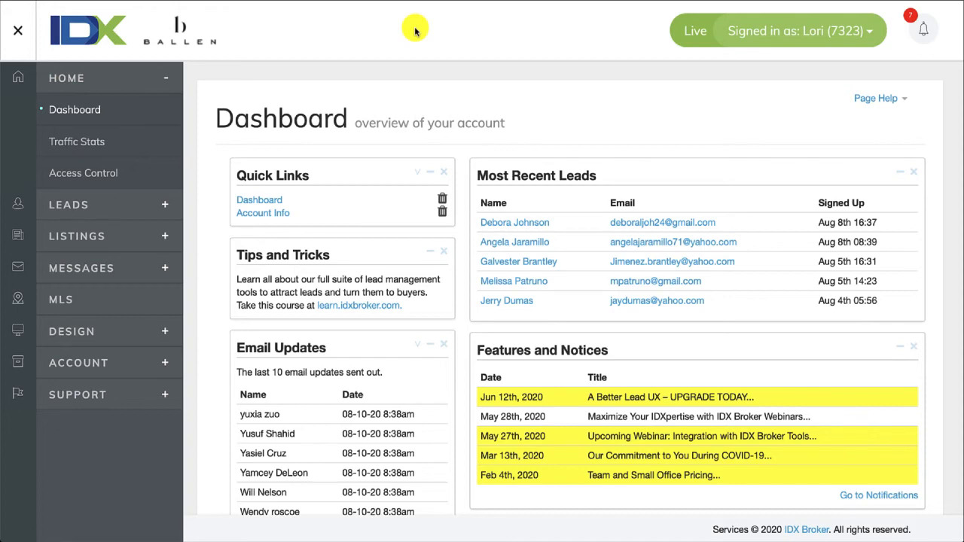
scroll(415, 31, down, 1)
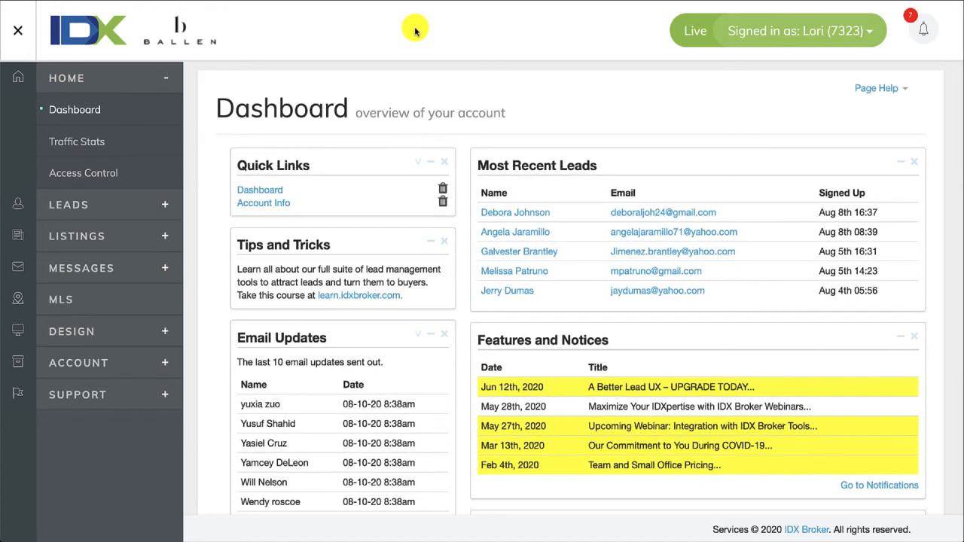
scroll(415, 31, down, 1)
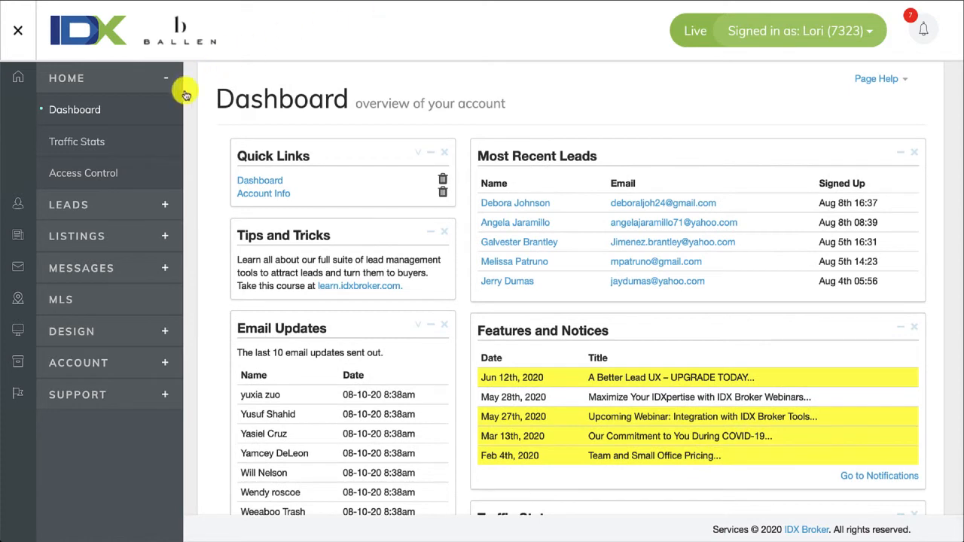
- Open the website design's widget list and start creating a new widget
click(111, 333)
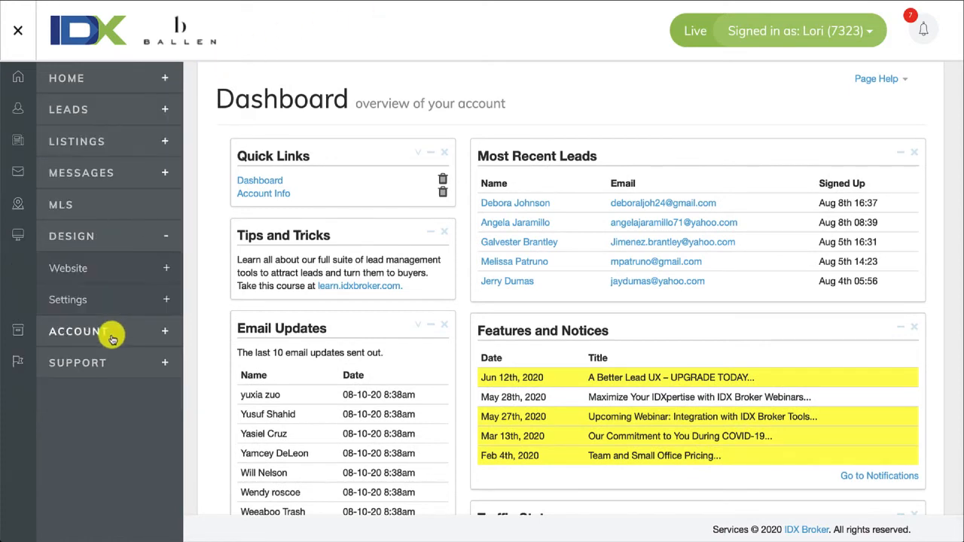
click(88, 269)
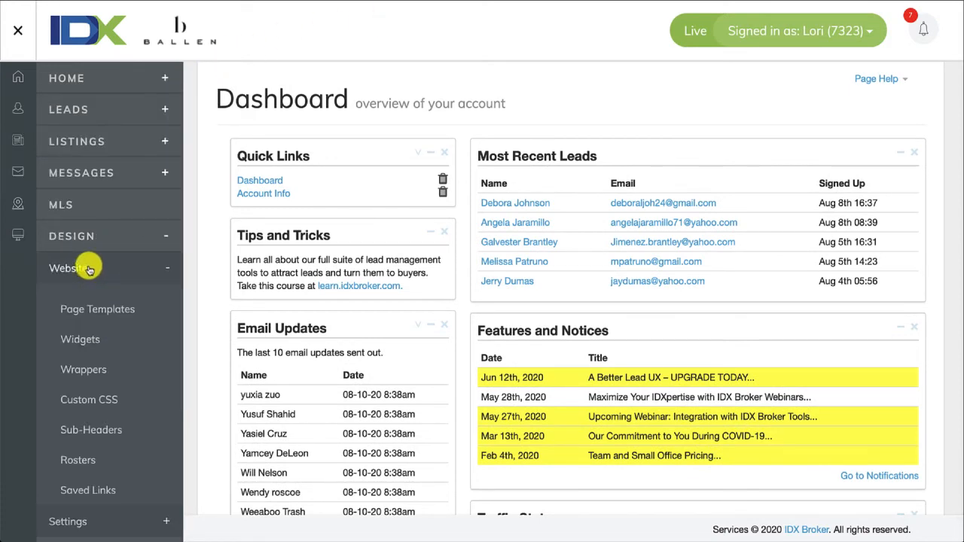
click(94, 338)
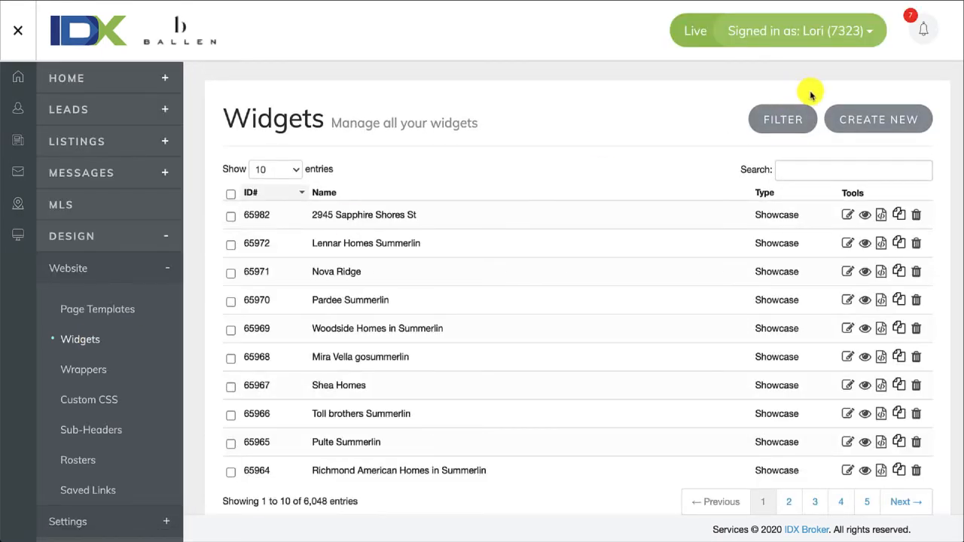
click(866, 121)
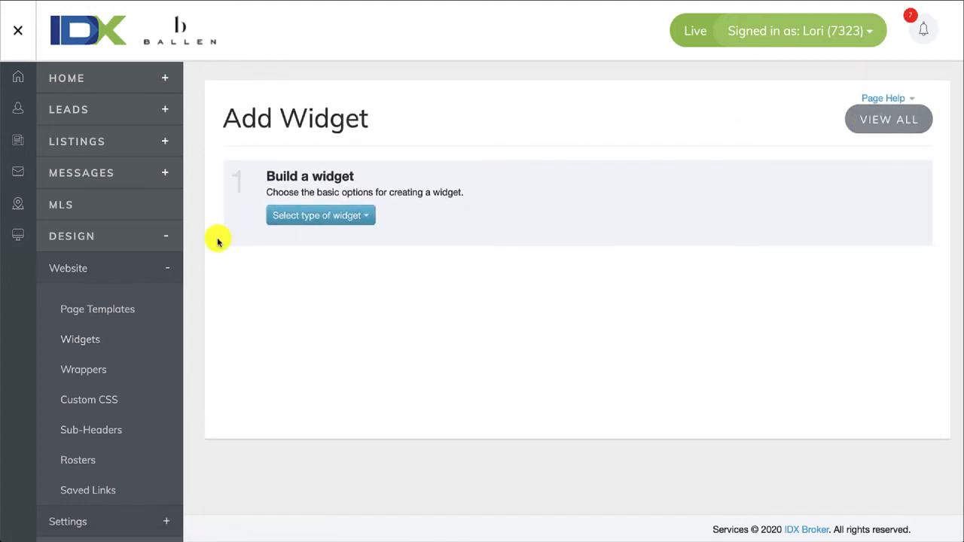
- Configure the widget as a Showcase featuring Custom Search properties, based on the Advanced Search page
click(351, 219)
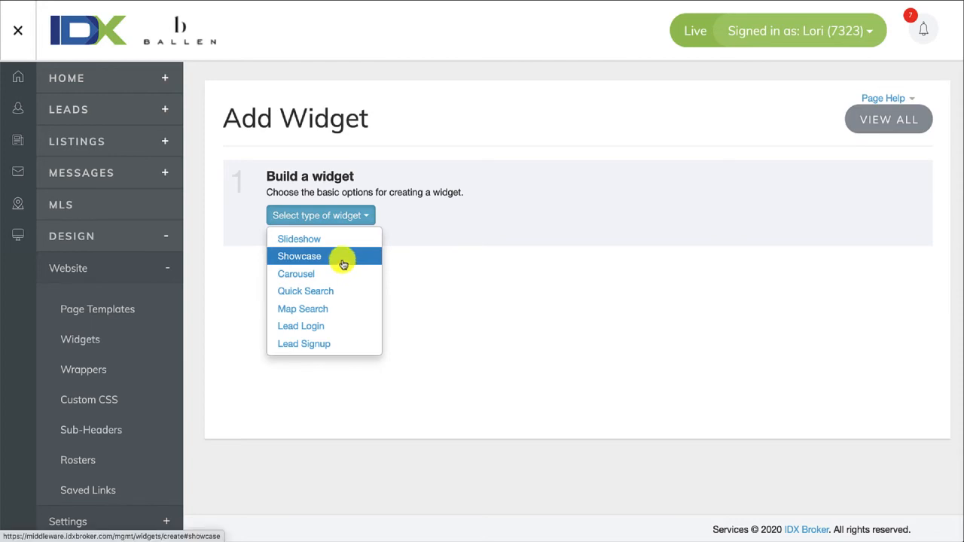
click(340, 256)
click(519, 219)
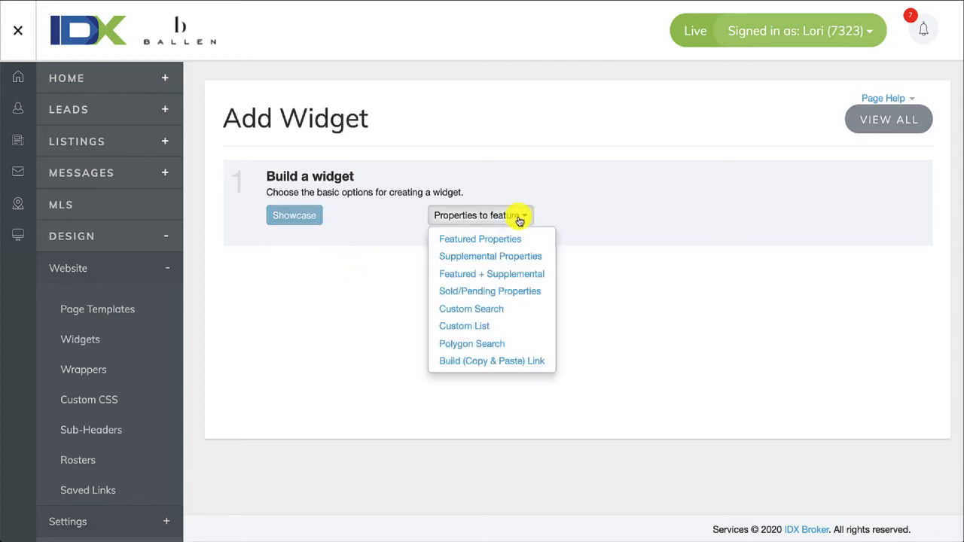
click(506, 313)
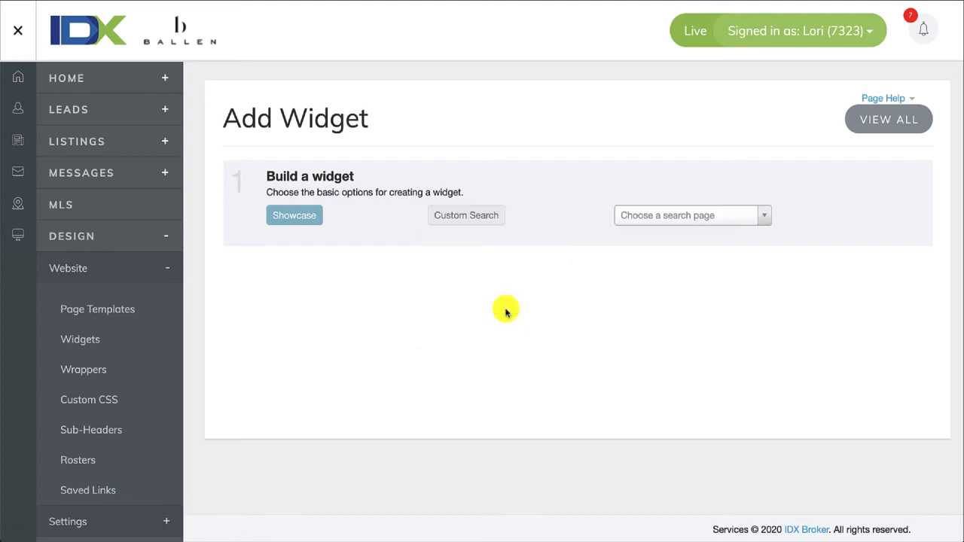
click(662, 222)
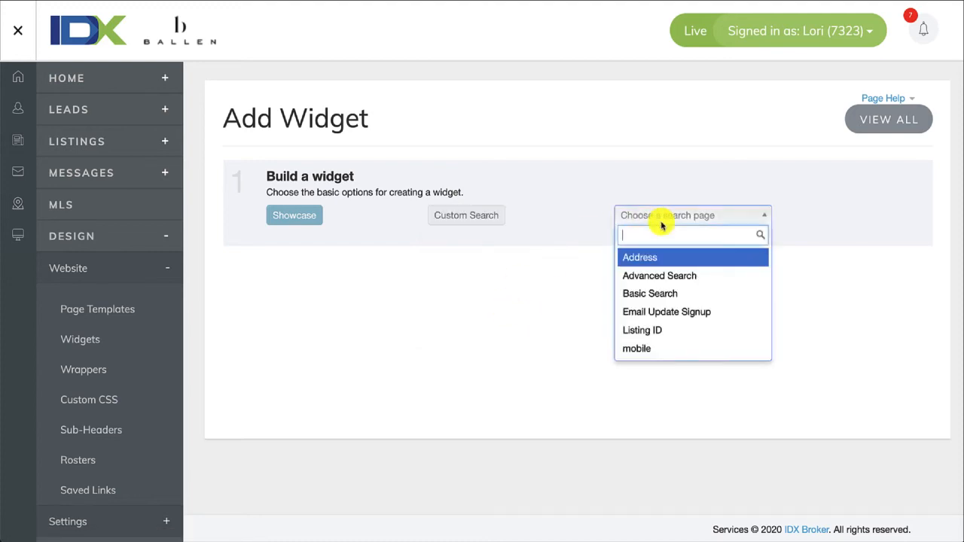
click(674, 278)
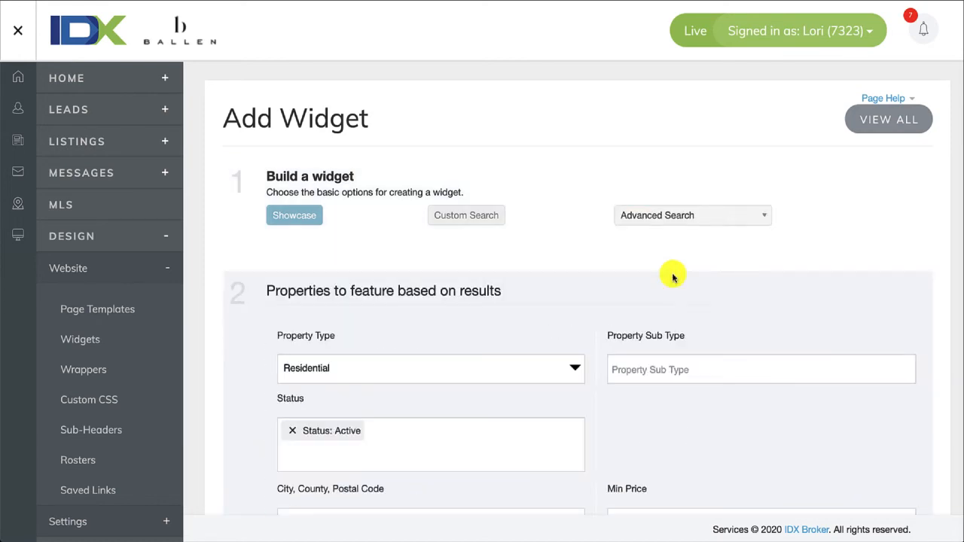
- Review the available property types and choose Residential for the widget's search
scroll(674, 278, down, 3)
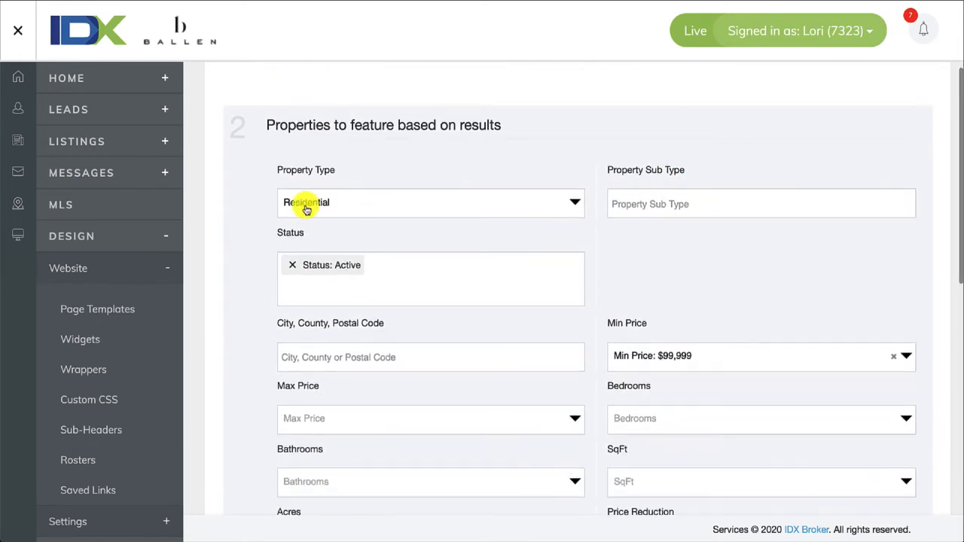
click(574, 207)
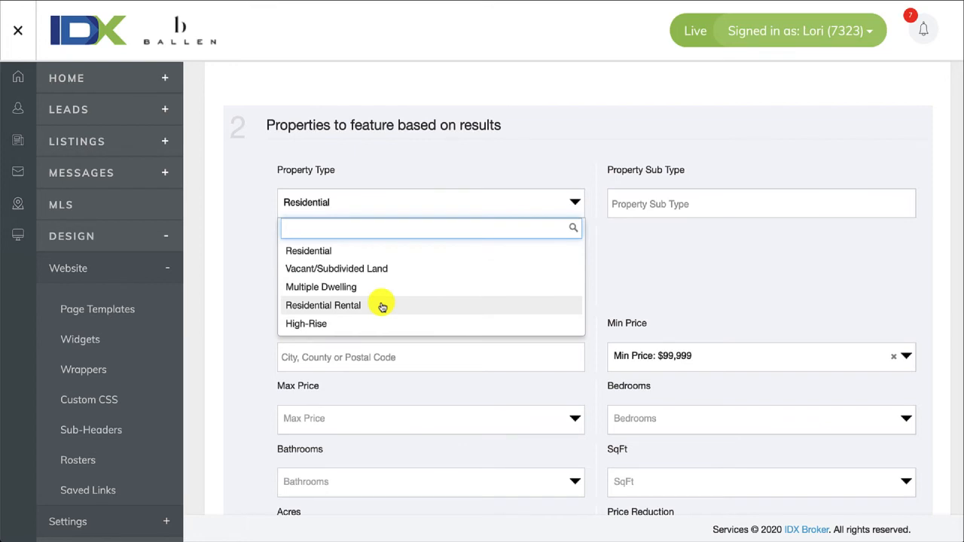
click(518, 205)
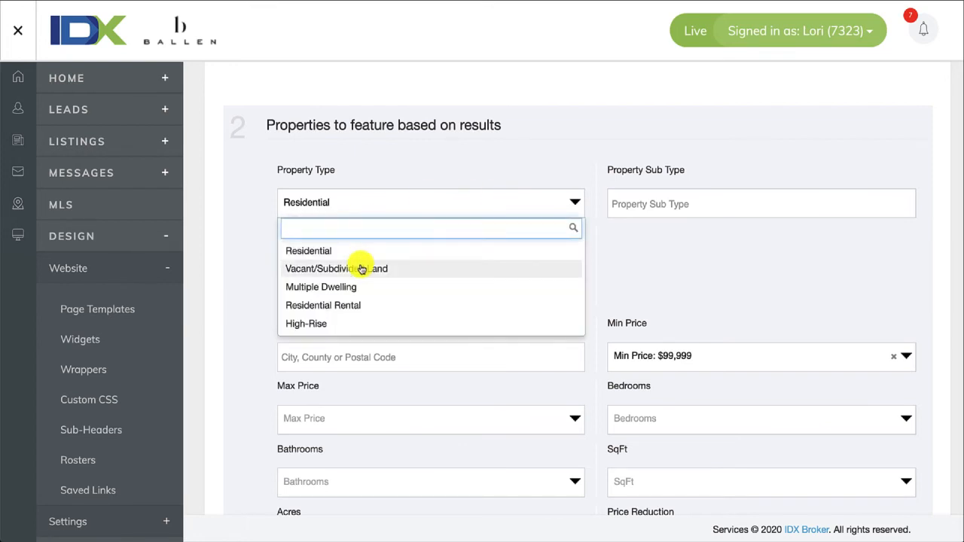
scroll(362, 269, down, 1)
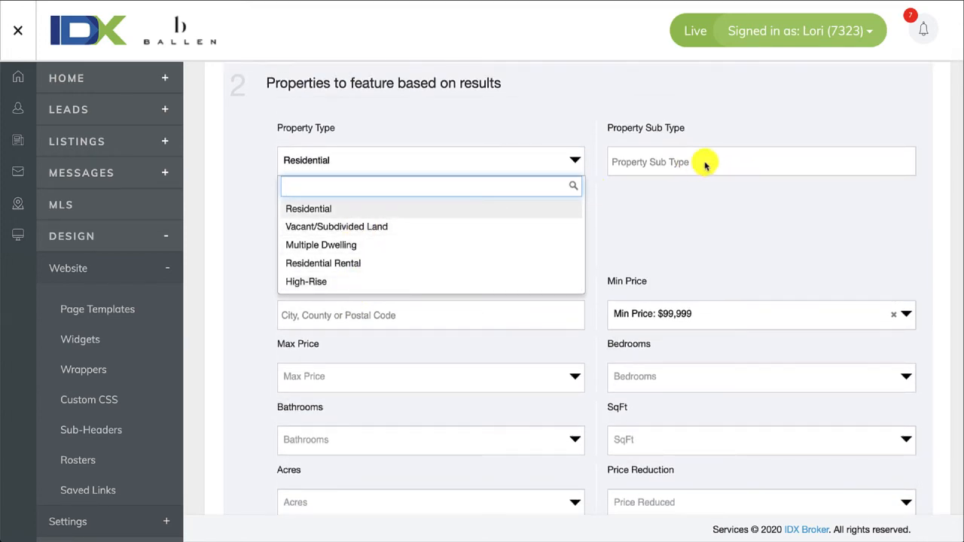
click(320, 209)
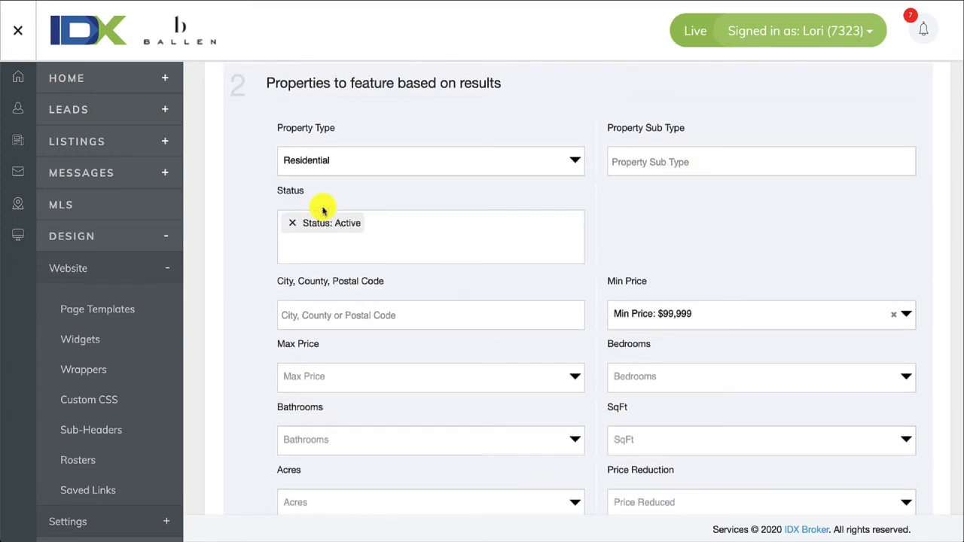
- Examine the property sub type options and skim the full set of advanced search criteria without selecting any sub type
click(666, 161)
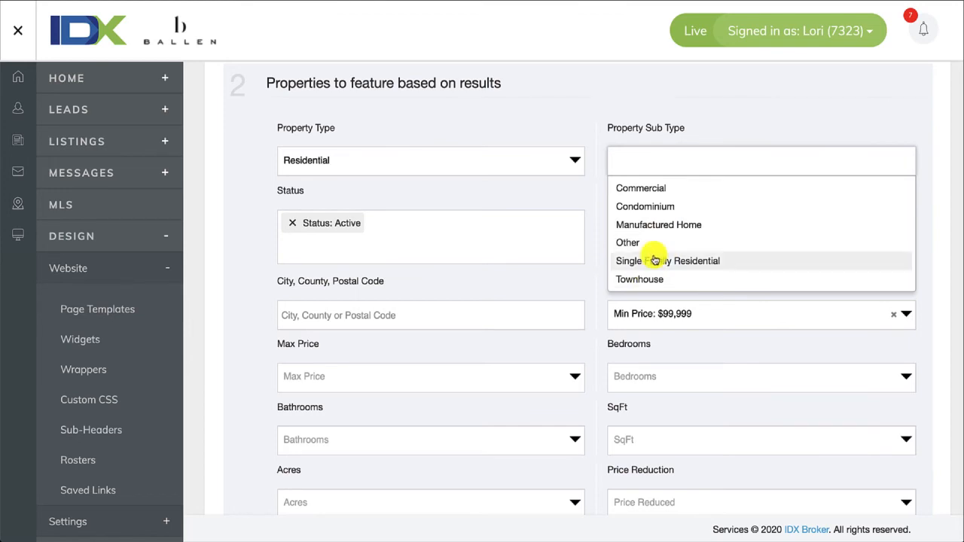
click(656, 109)
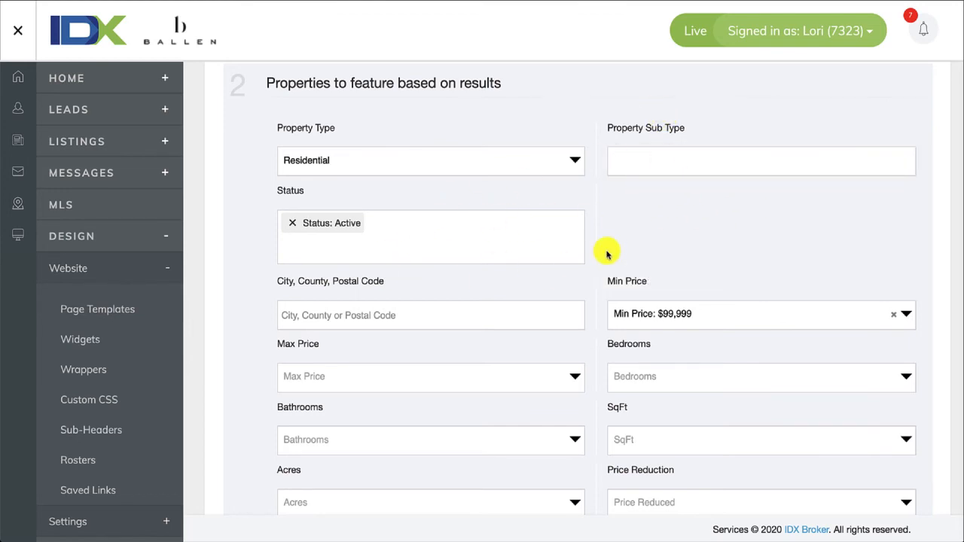
click(642, 164)
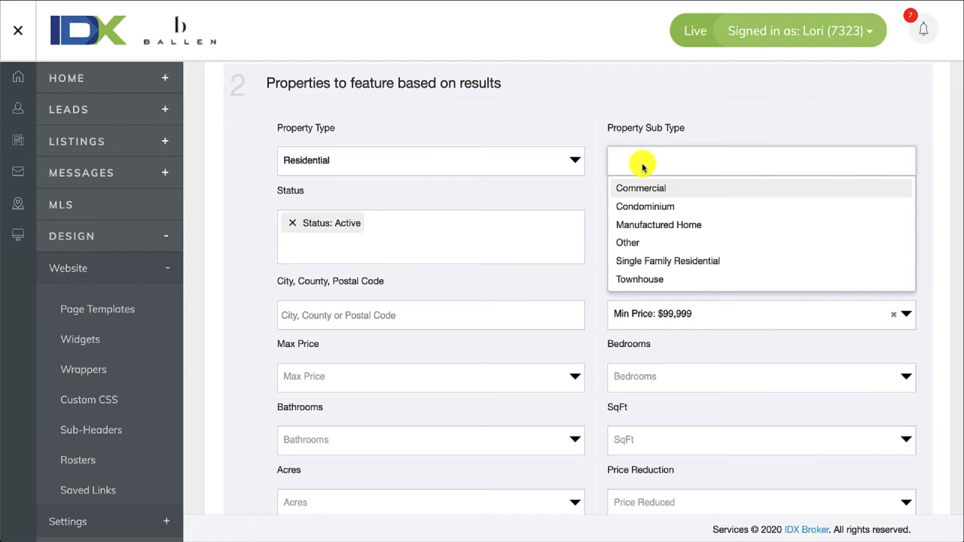
scroll(646, 286, down, 20)
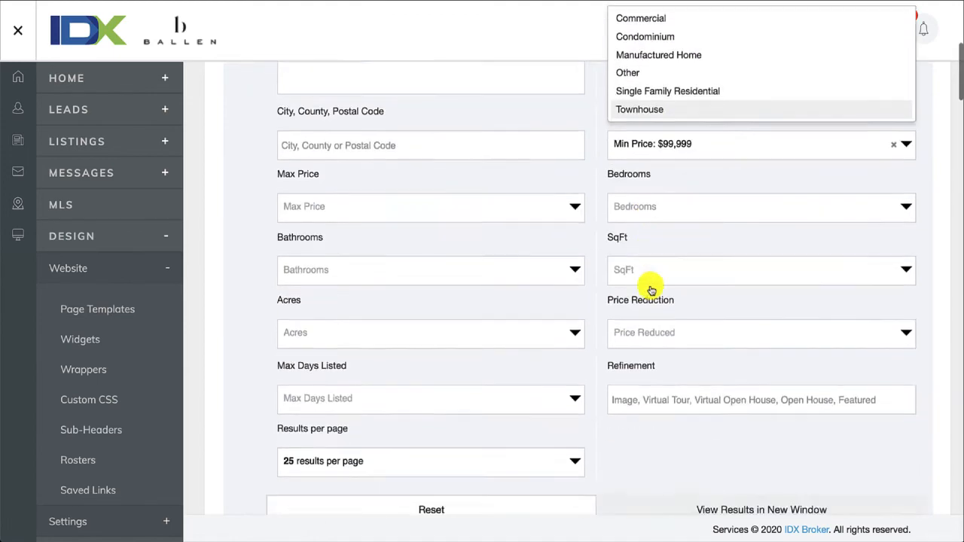
scroll(650, 290, down, 15)
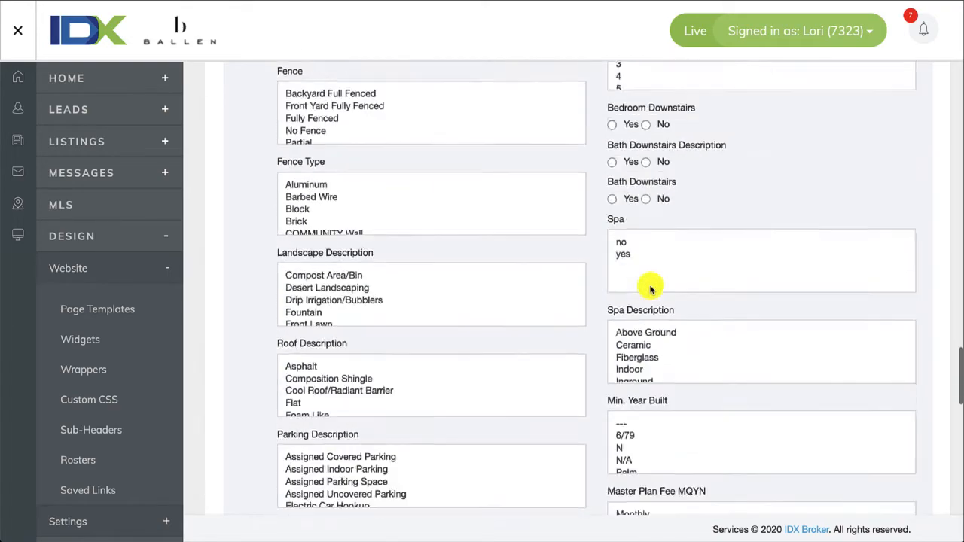
scroll(651, 290, up, 10)
scroll(651, 290, up, 20)
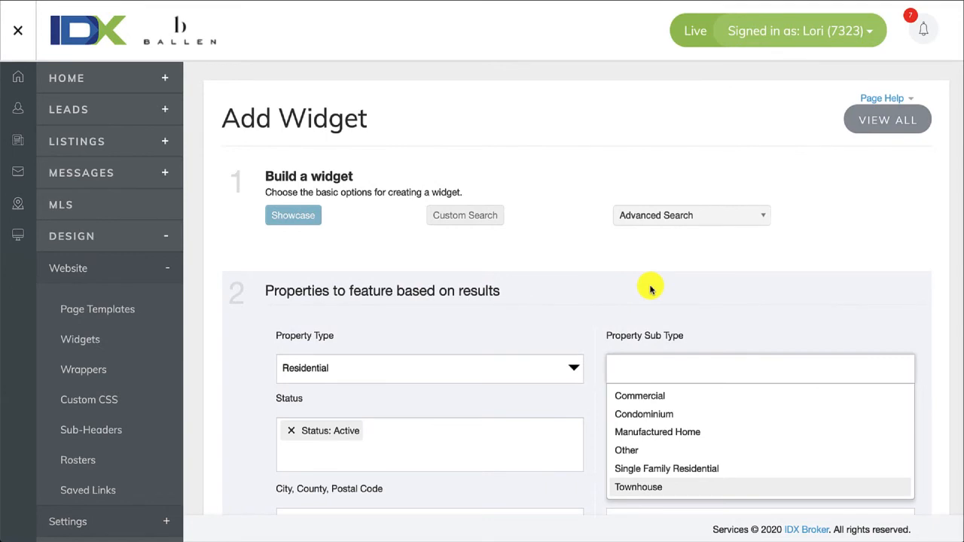
scroll(462, 271, down, 2)
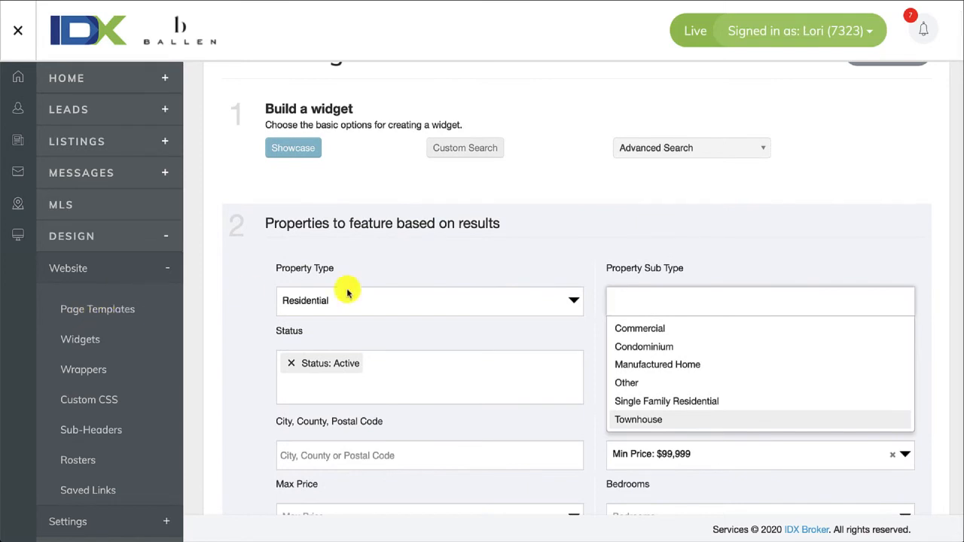
scroll(650, 200, up, 2)
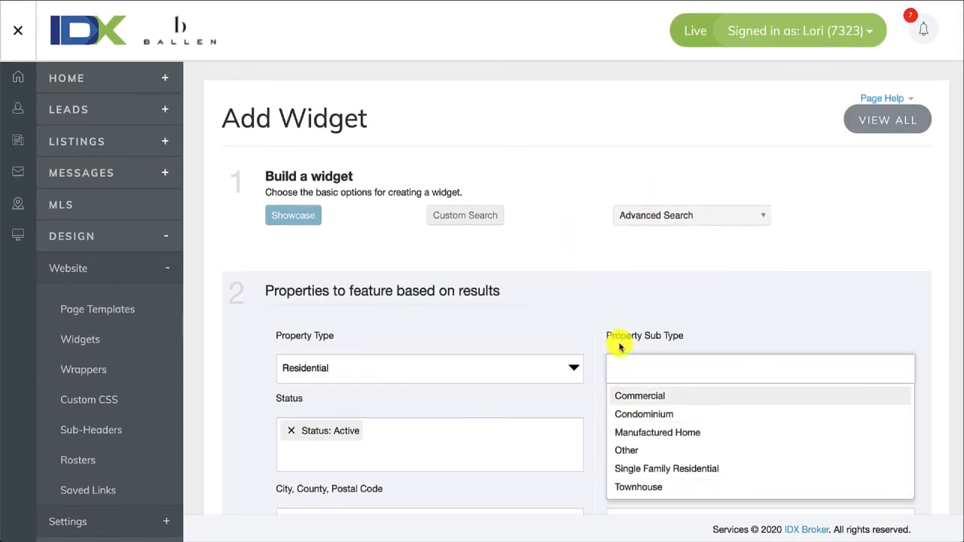
click(568, 323)
scroll(568, 320, down, 3)
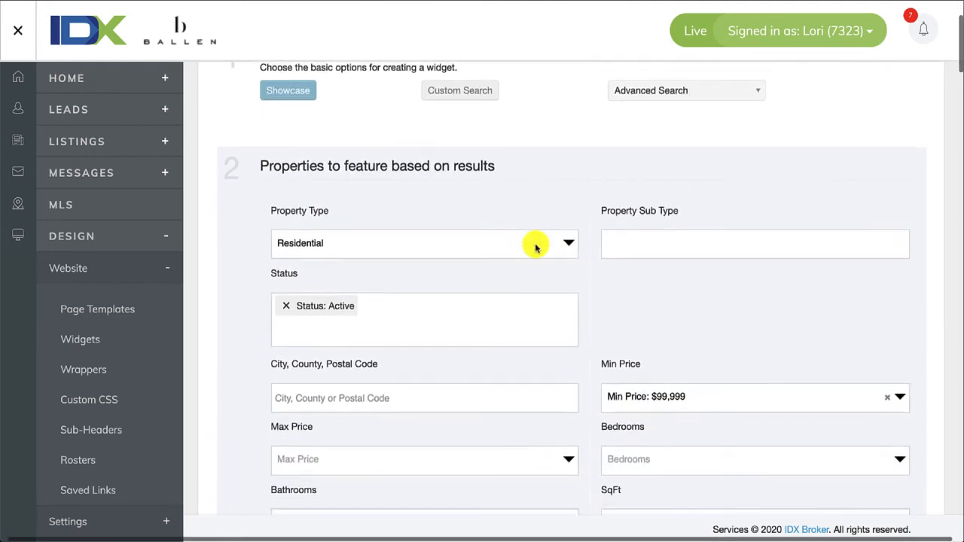
scroll(536, 249, down, 3)
click(345, 282)
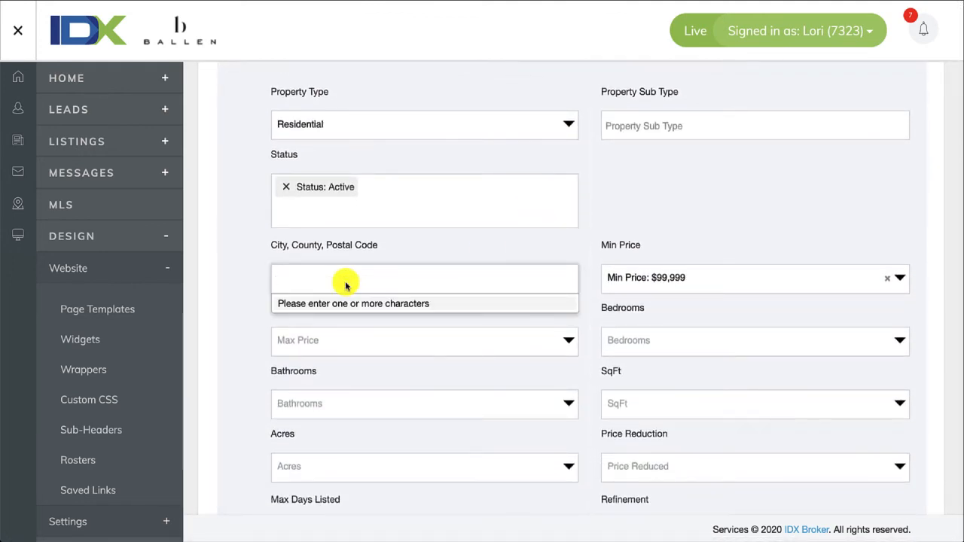
text(las)
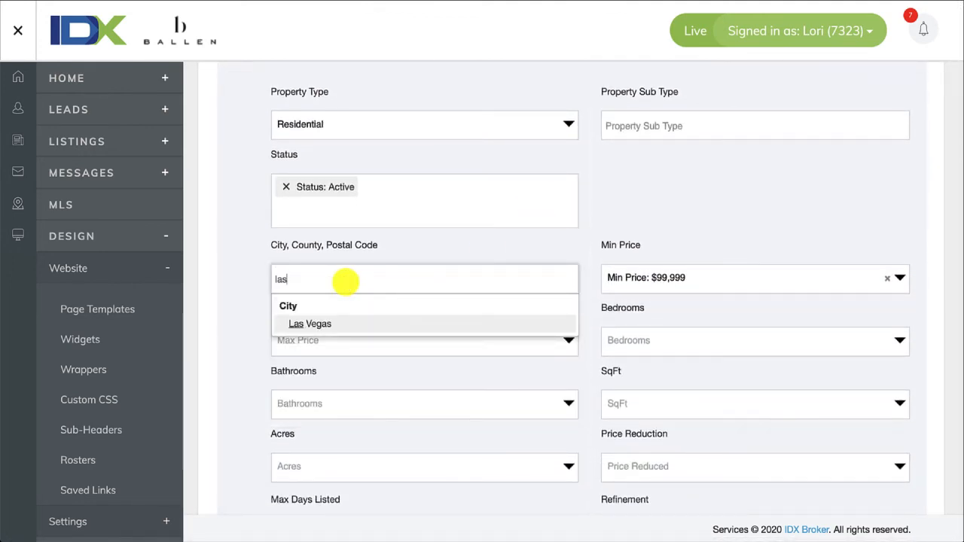
key(BackSpace)
key(BackSpace)
key(BackSpace)
- Restrict the widget's location search to postal code 89134
text(8913)
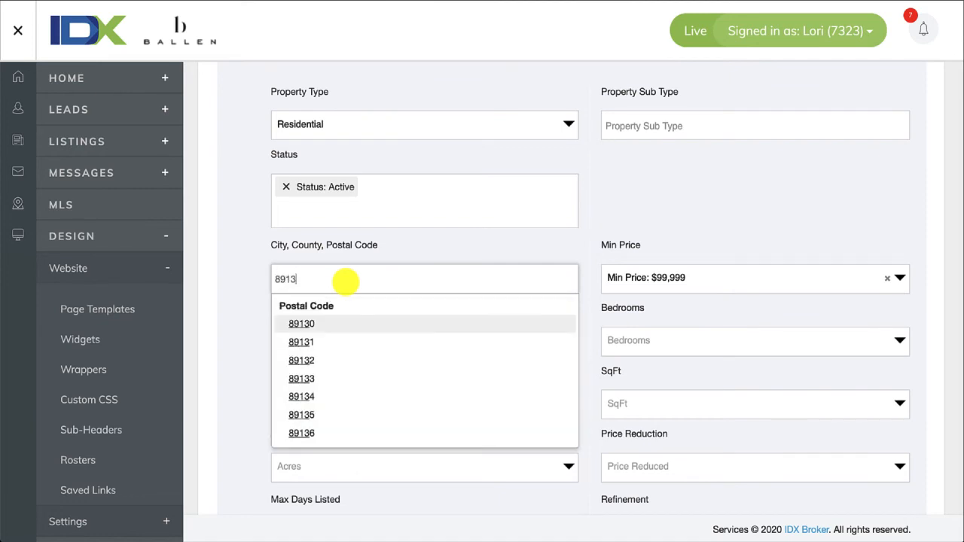
text(4)
click(309, 322)
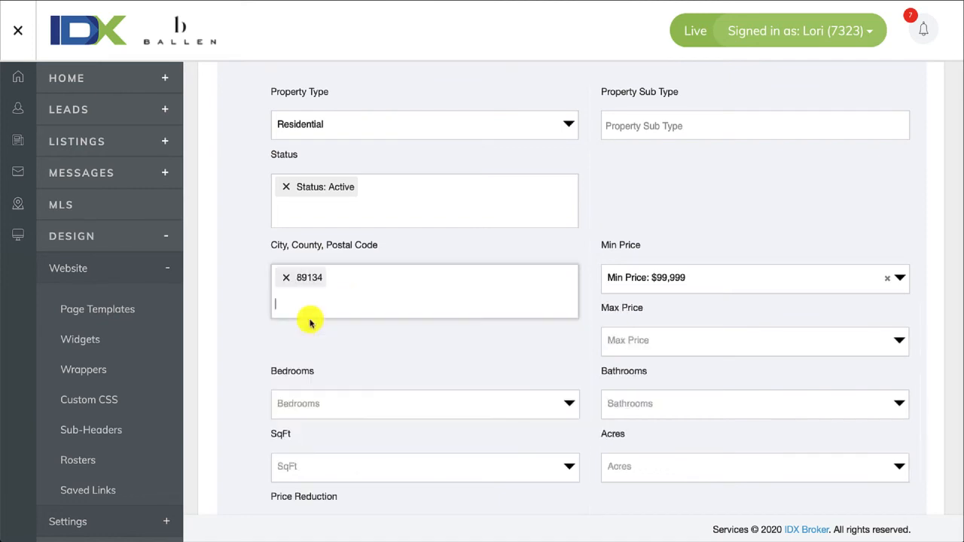
- Review the remaining advanced search criteria, including price, neighborhood, area and elementary school options, without selecting any
scroll(310, 322, down, 1)
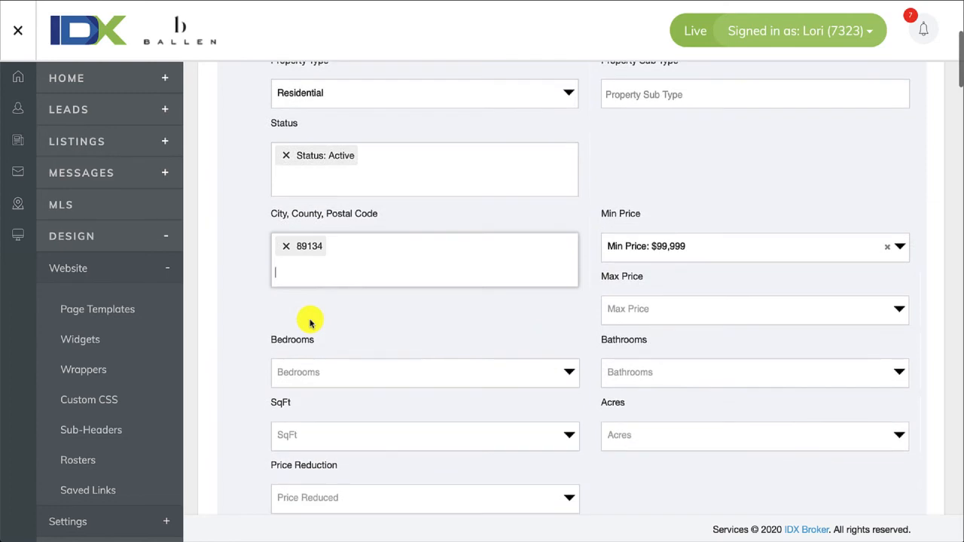
scroll(310, 322, up, 1)
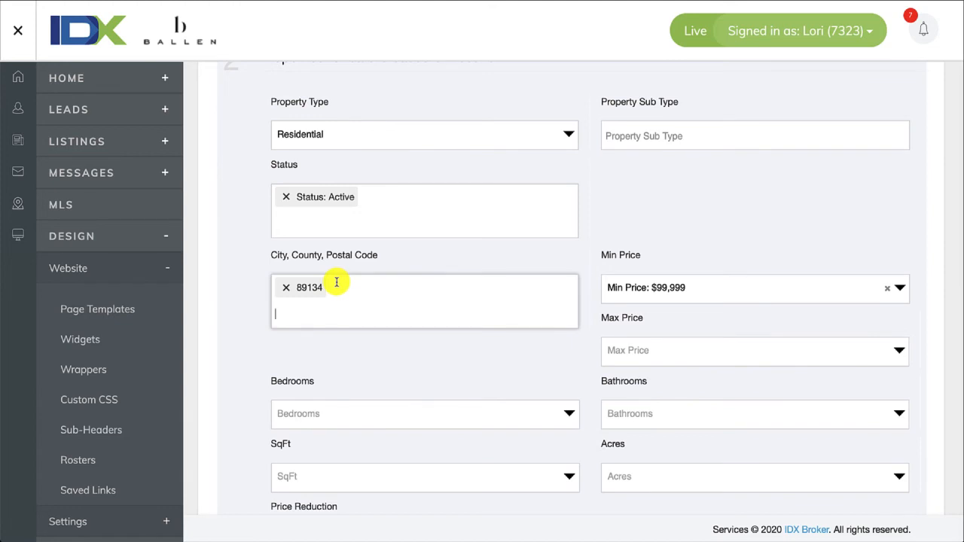
scroll(658, 272, down, 1)
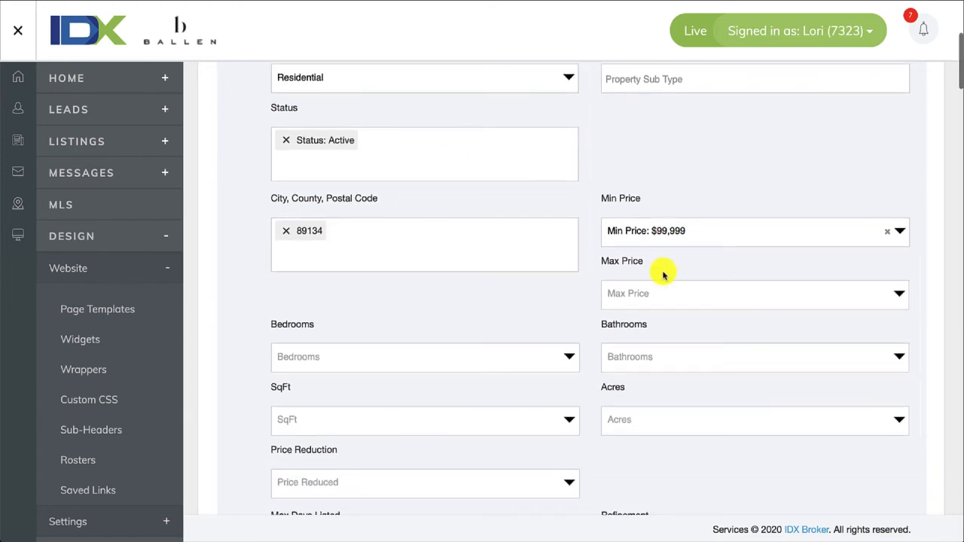
scroll(663, 275, down, 5)
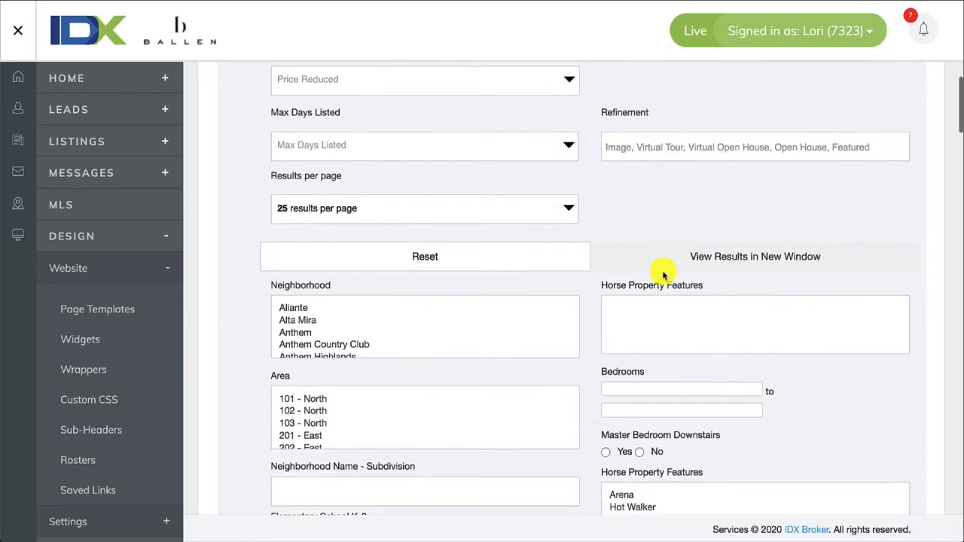
scroll(663, 274, down, 2)
scroll(372, 249, down, 1)
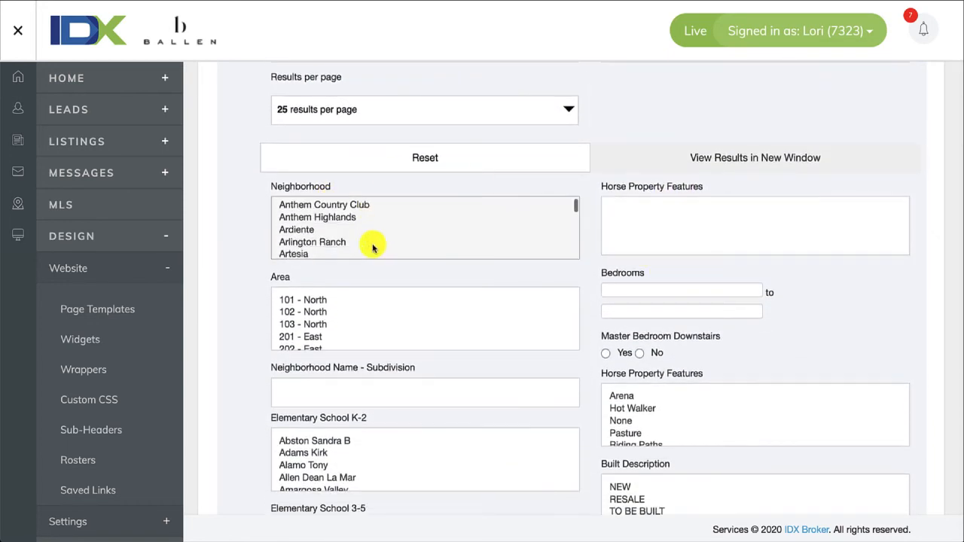
scroll(372, 248, down, 3)
scroll(331, 313, down, 3)
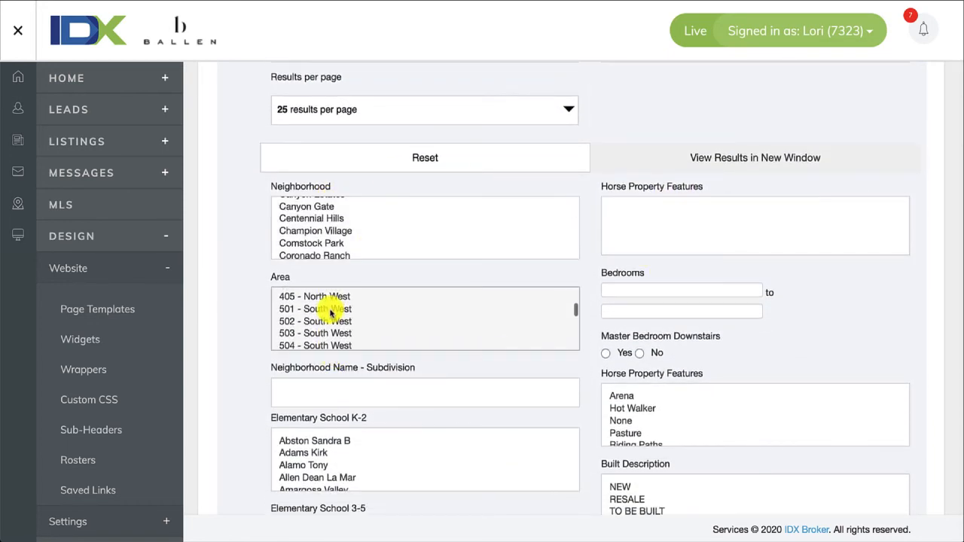
scroll(332, 313, down, 5)
scroll(332, 444, down, 5)
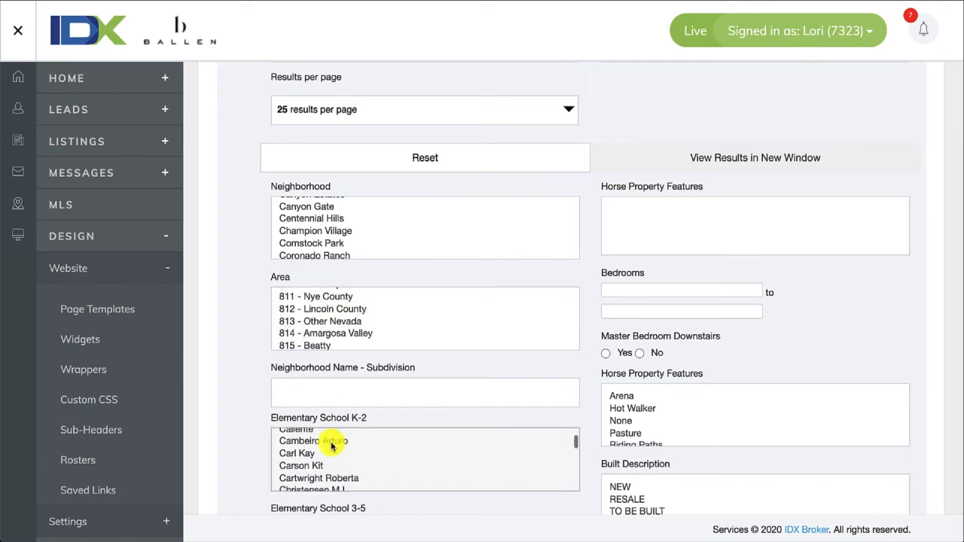
scroll(332, 446, down, 3)
scroll(226, 394, down, 5)
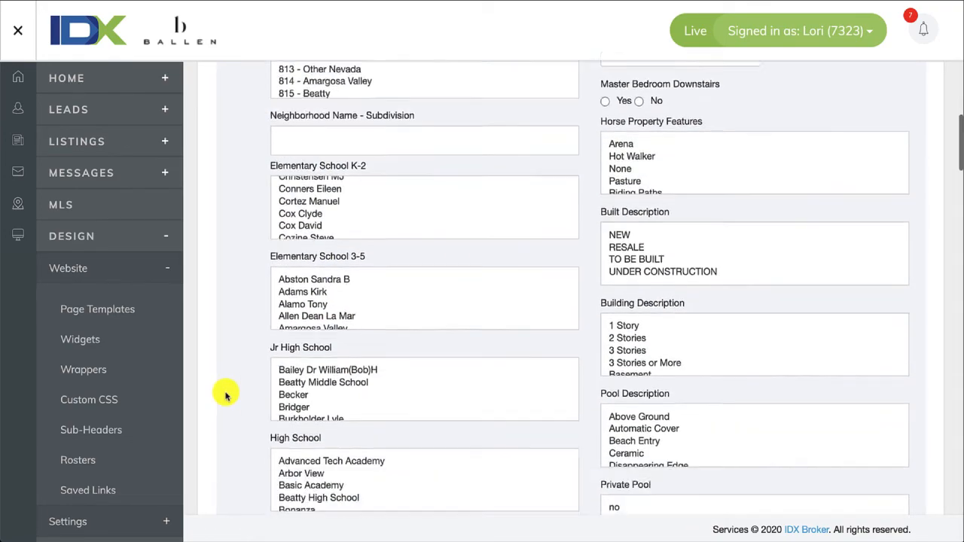
- Name the widget Testing Widget and choose Least Expensive to Most as its sorting order
scroll(226, 395, down, 20)
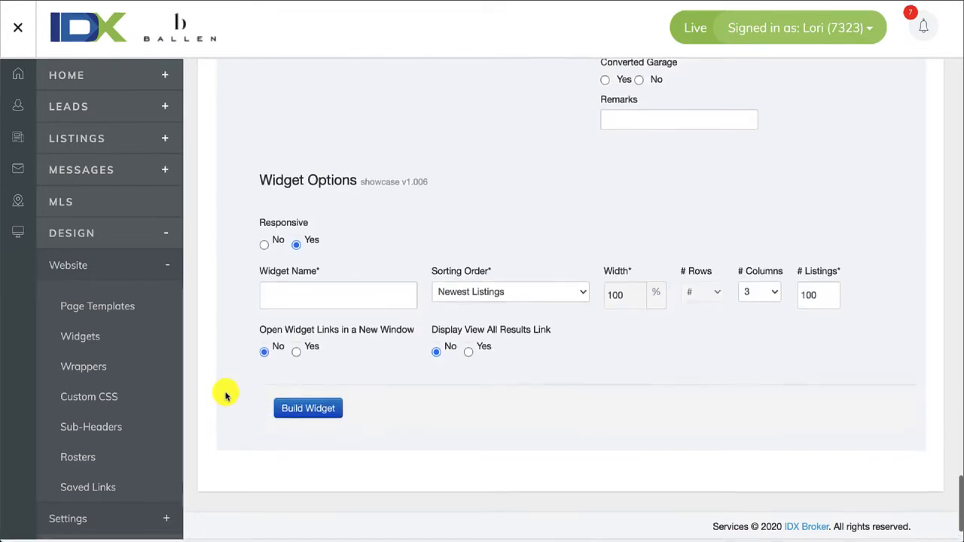
click(317, 298)
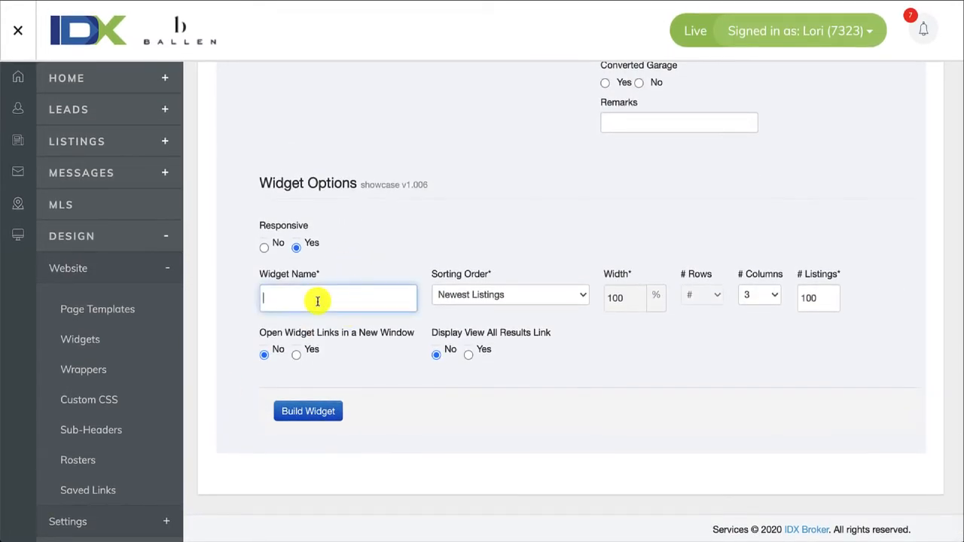
text(Testing Widget)
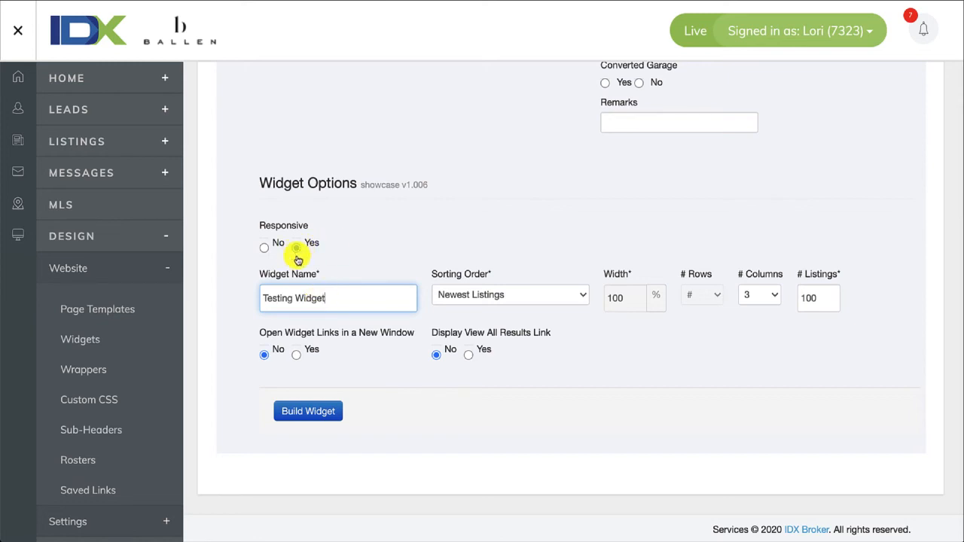
click(528, 292)
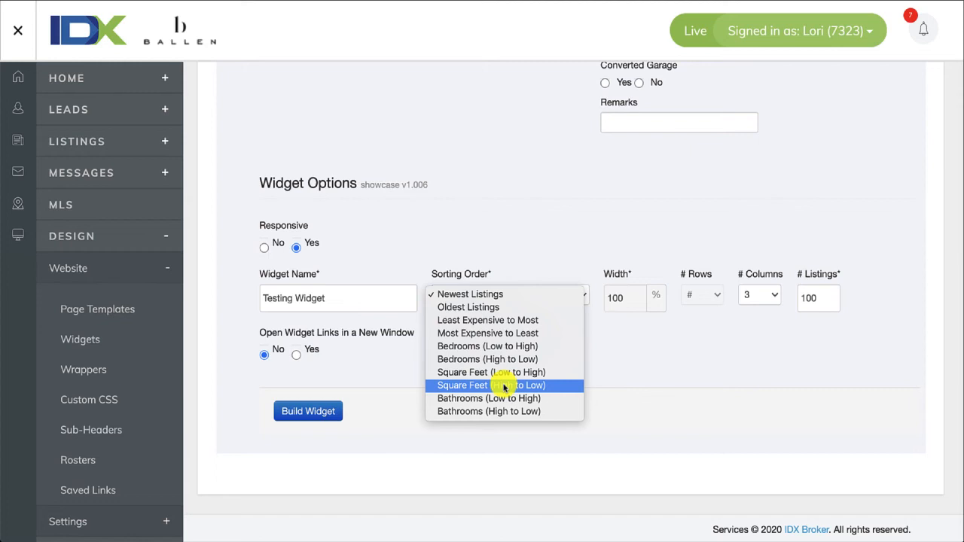
click(496, 321)
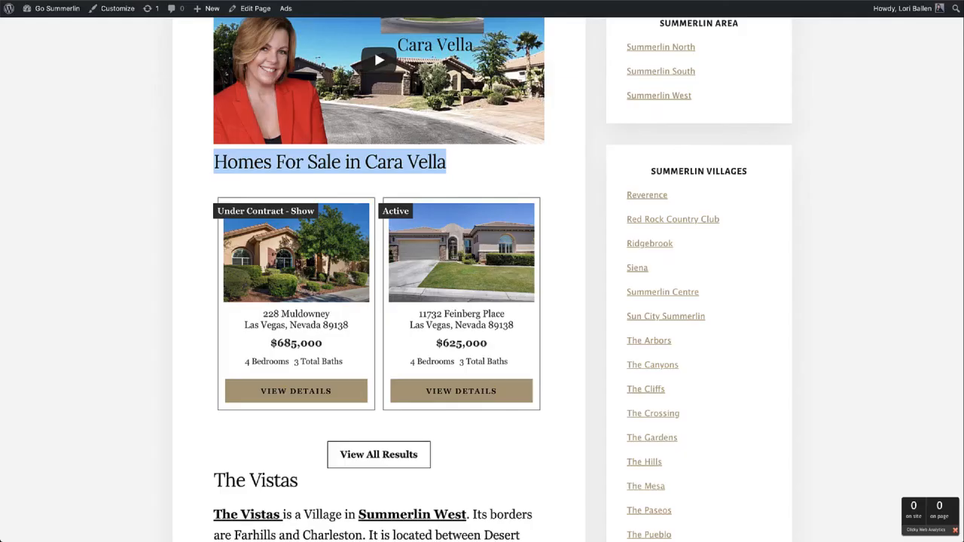
- Switch to the Cara Vella page, look over its two-column listings, and follow the intro link to The Vistas page
scroll(444, 151, down, 1)
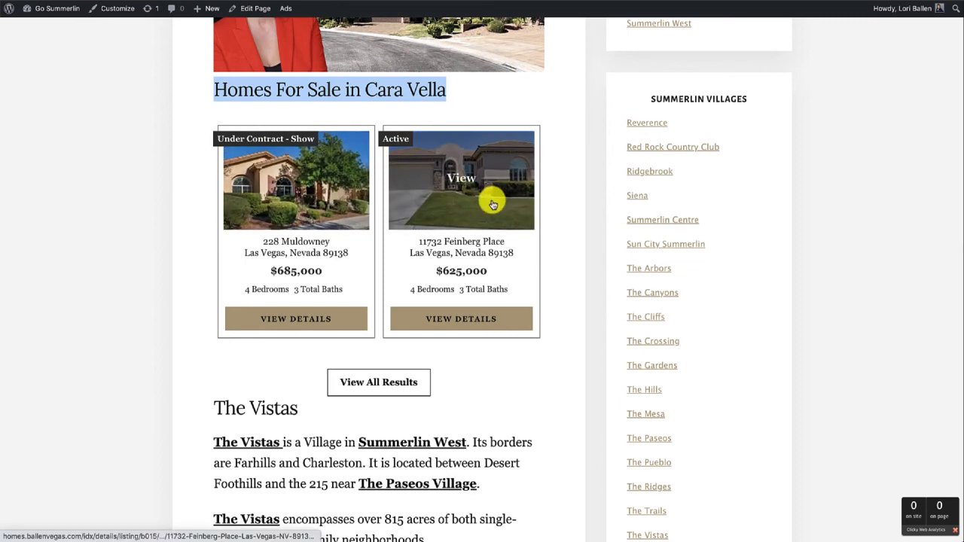
scroll(566, 228, up, 5)
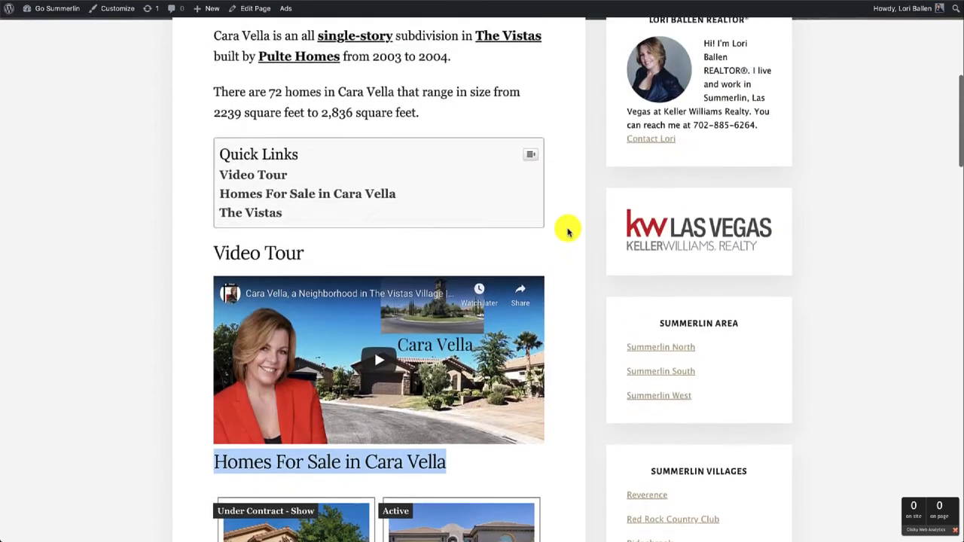
scroll(565, 228, up, 2)
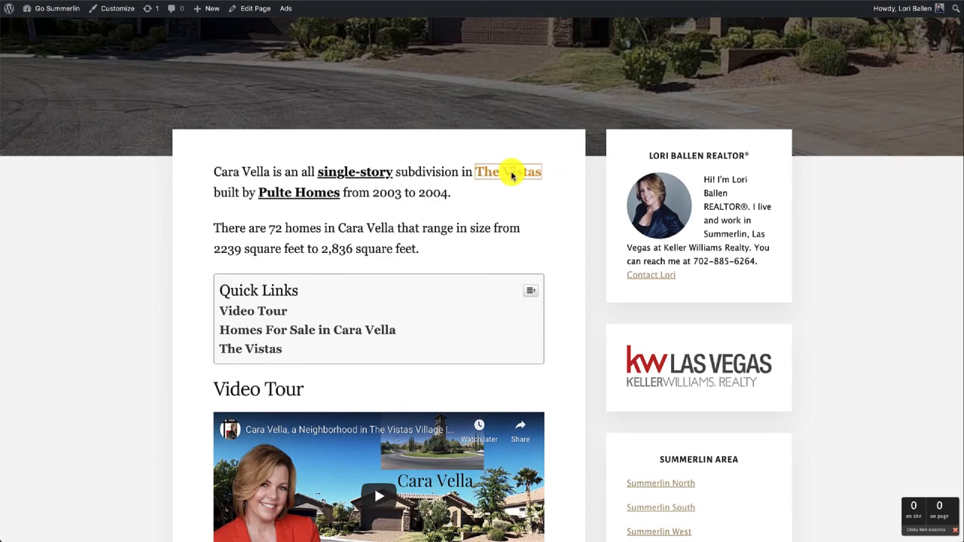
click(512, 175)
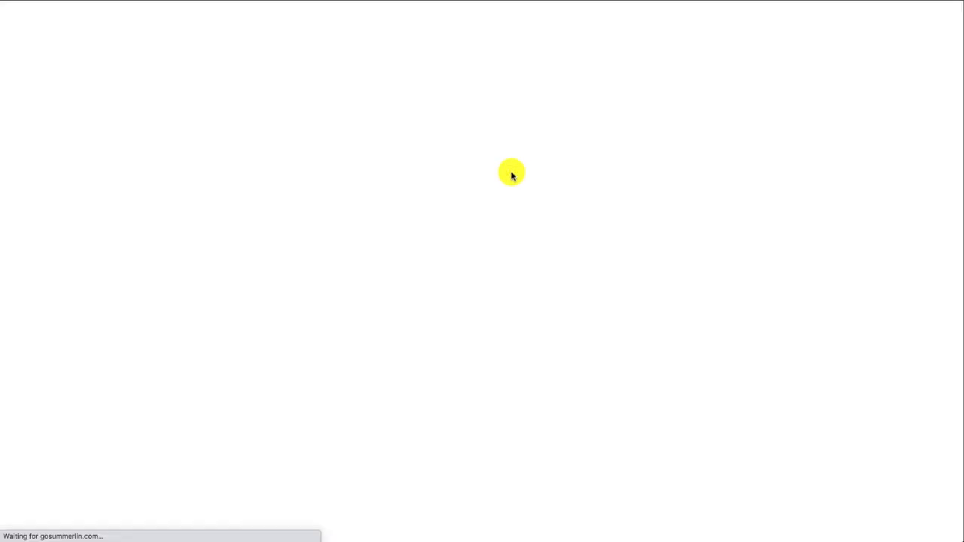
- Examine how the listings widget and the neighborhood cards are laid out along The Vistas page
scroll(511, 174, down, 3)
scroll(511, 175, down, 20)
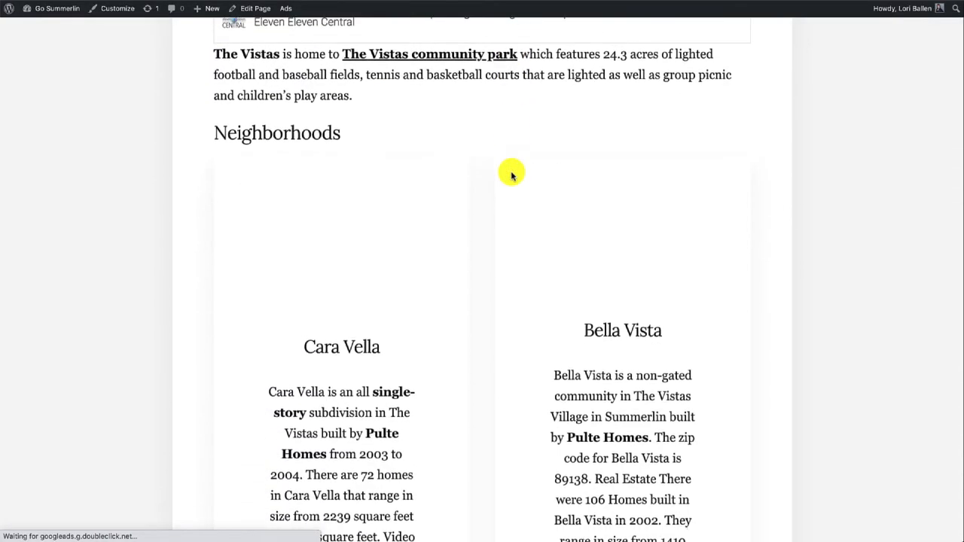
scroll(512, 175, down, 7)
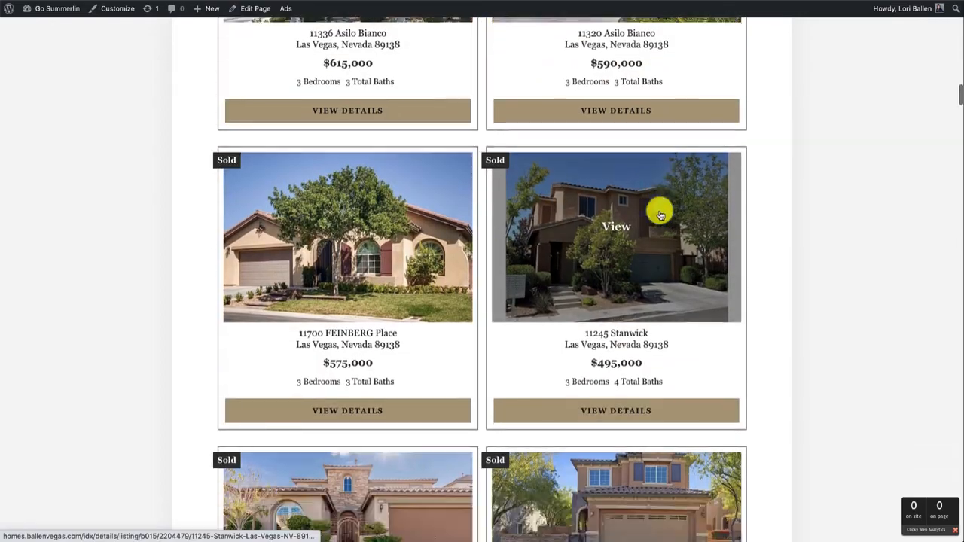
scroll(660, 213, down, 15)
scroll(661, 213, up, 20)
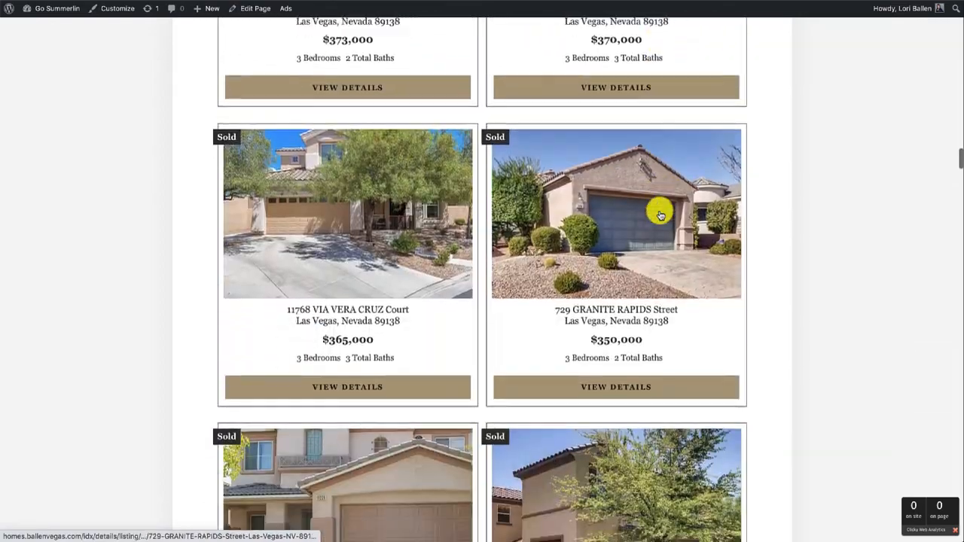
scroll(660, 213, down, 9)
scroll(661, 213, down, 5)
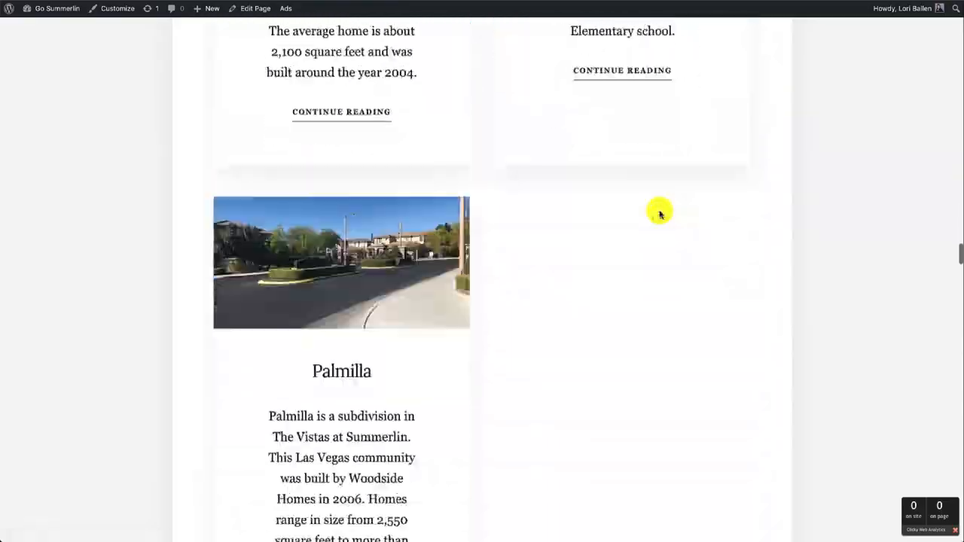
scroll(661, 213, up, 10)
scroll(660, 214, down, 15)
scroll(661, 214, up, 20)
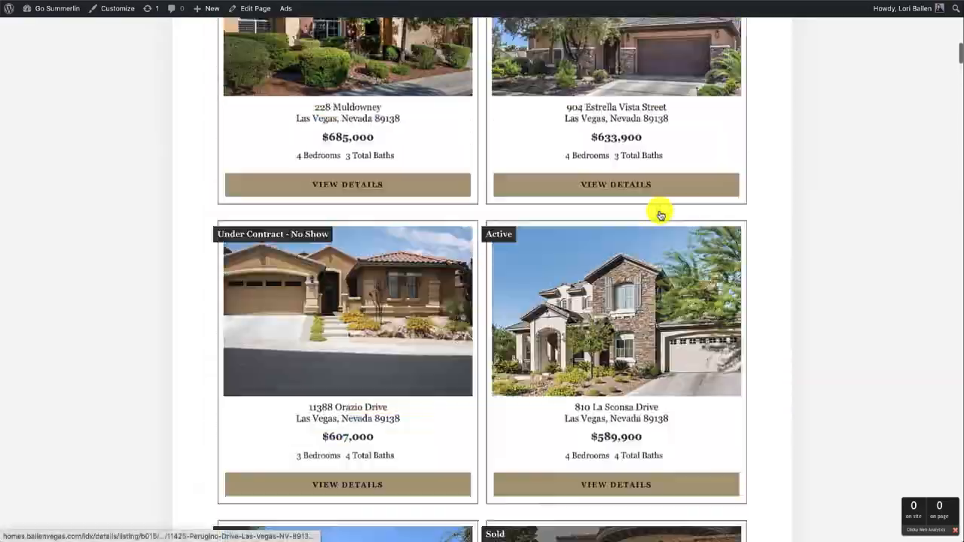
scroll(660, 214, down, 3)
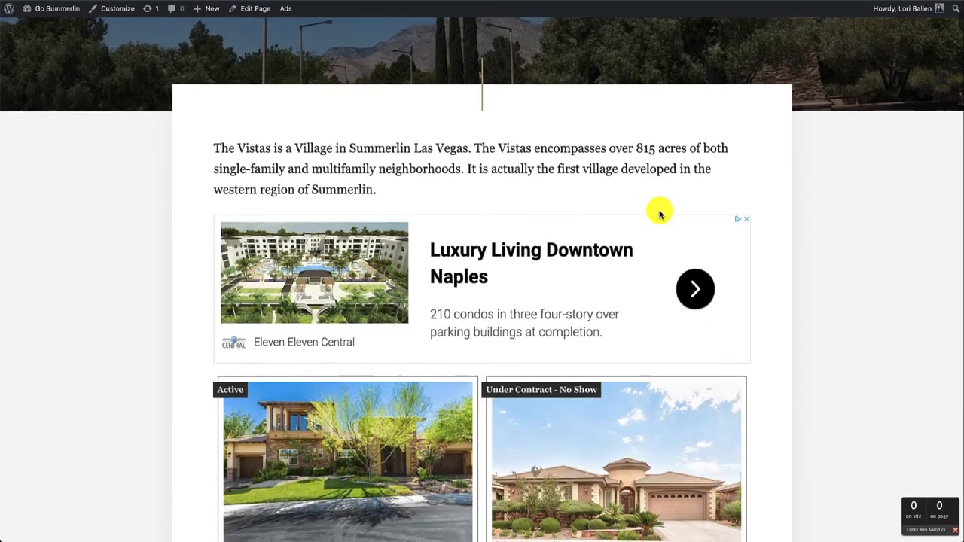
scroll(658, 209, up, 5)
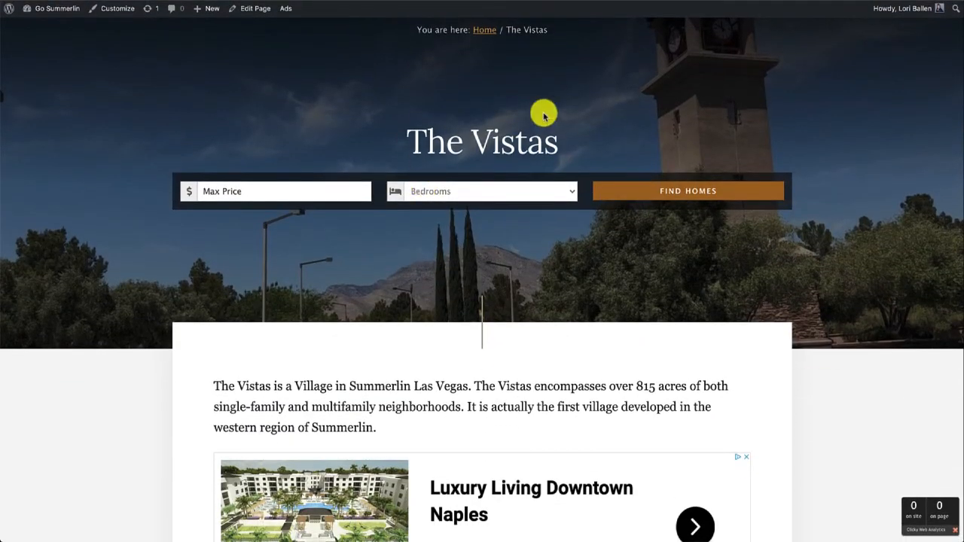
- Return to the site's home page, open The Mesa village page, and find The Mesa Homes listings
click(486, 32)
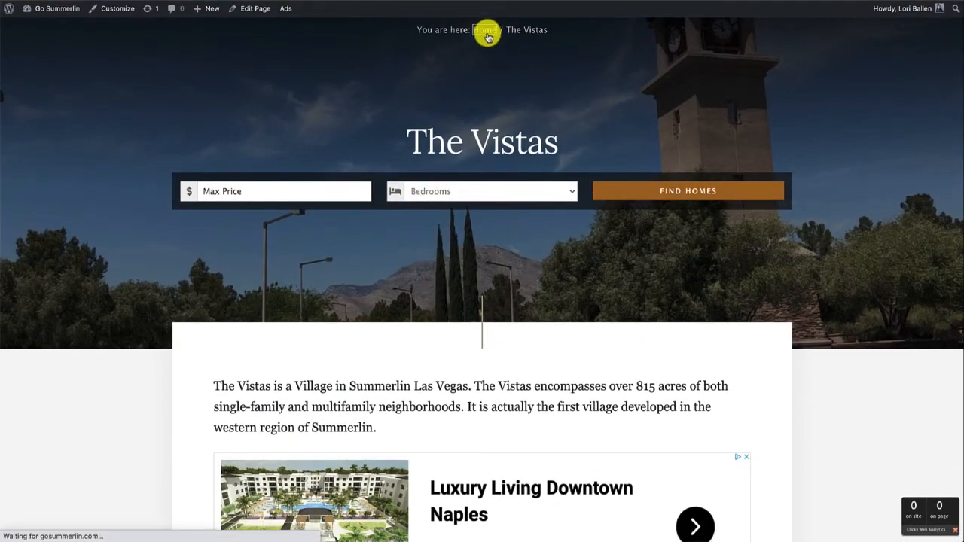
scroll(155, 311, down, 5)
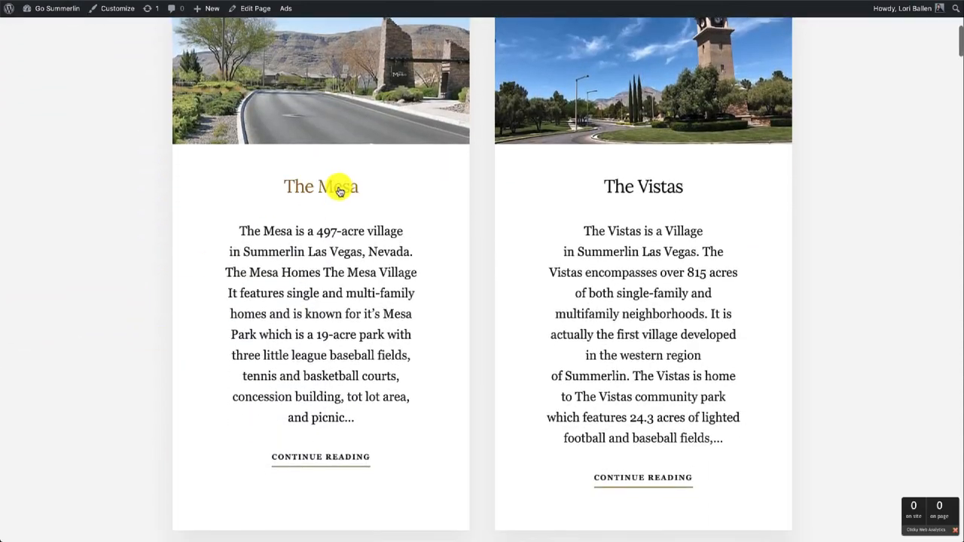
click(339, 189)
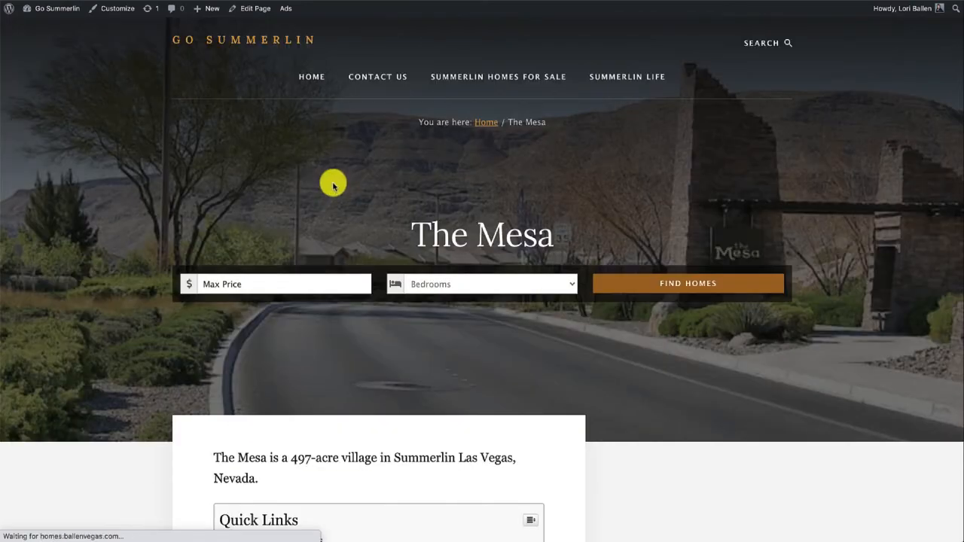
scroll(333, 185, down, 10)
scroll(333, 184, up, 2)
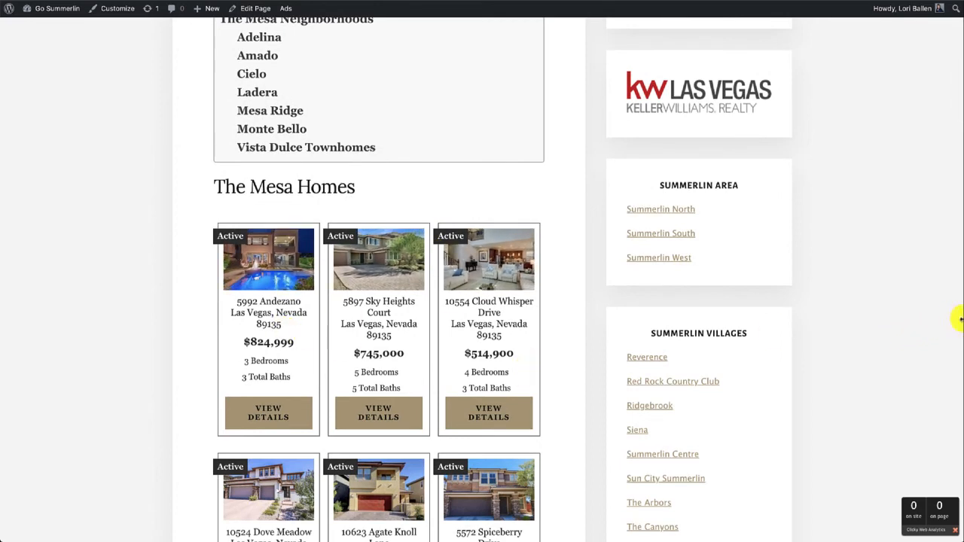
- Narrow and re-widen the browser window to test how The Mesa Homes showcase columns respond, and look through its listings
drag(961, 320, 507, 349)
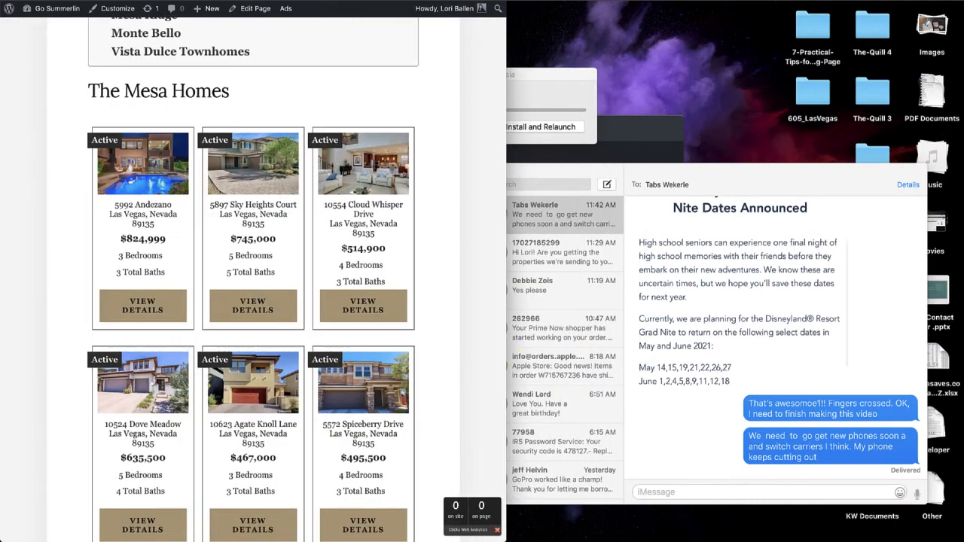
drag(498, 1, 773, 0)
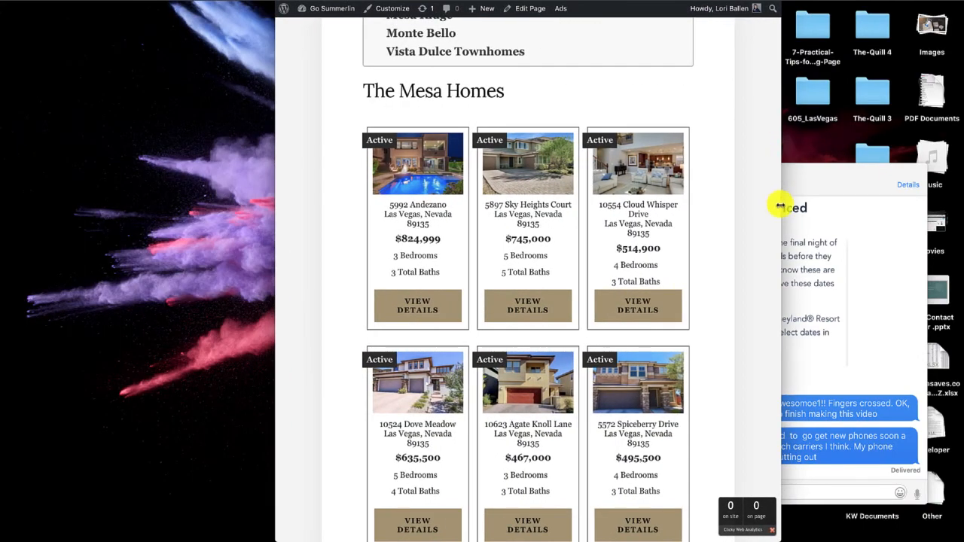
drag(779, 206, 666, 216)
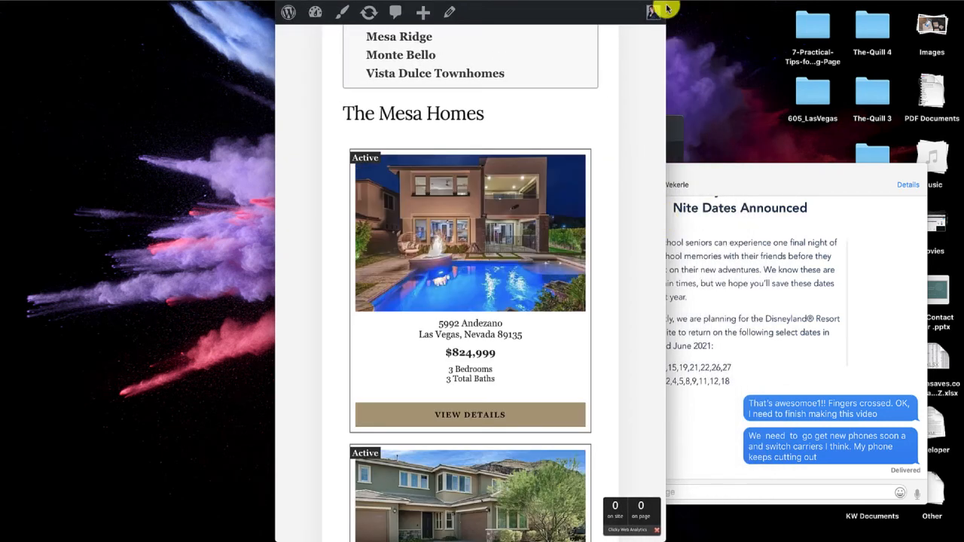
drag(664, 101, 950, 118)
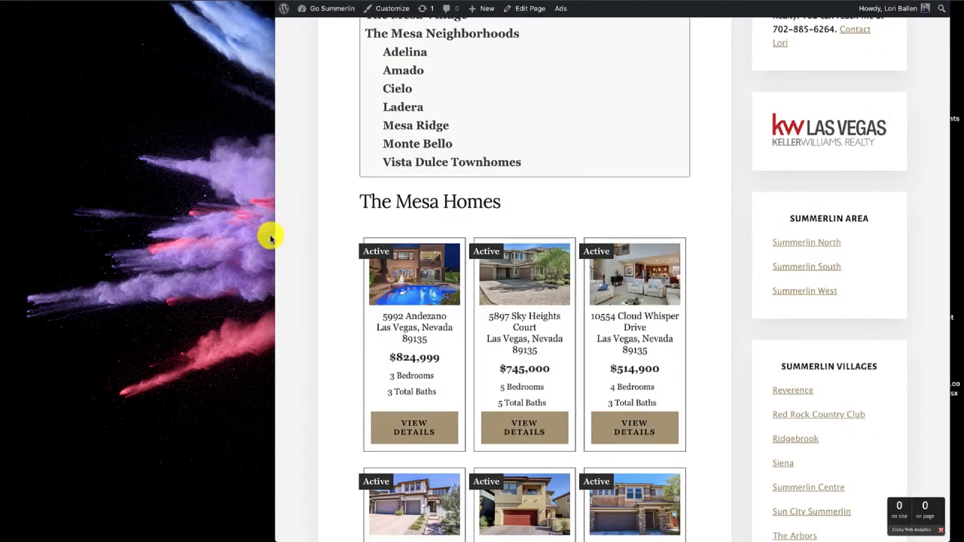
drag(274, 236, 4, 237)
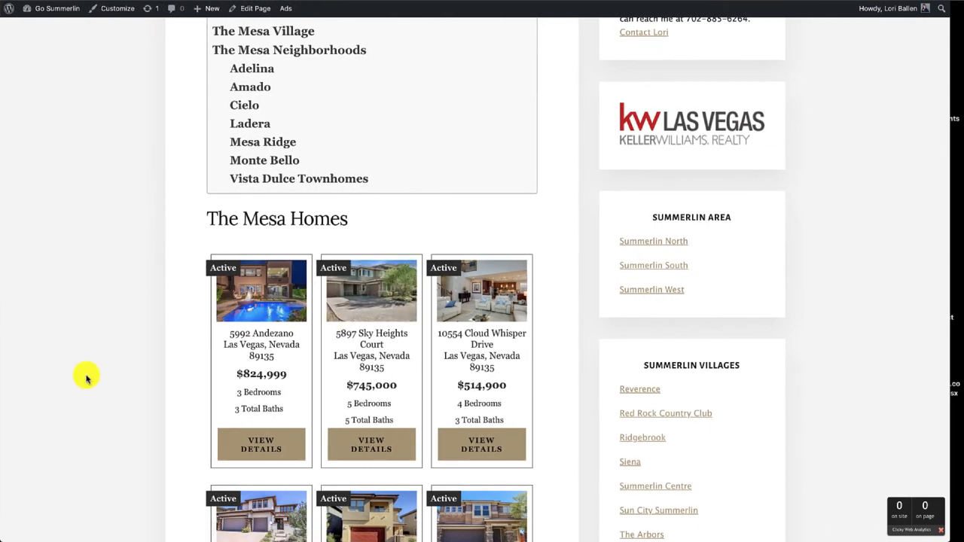
scroll(87, 378, down, 5)
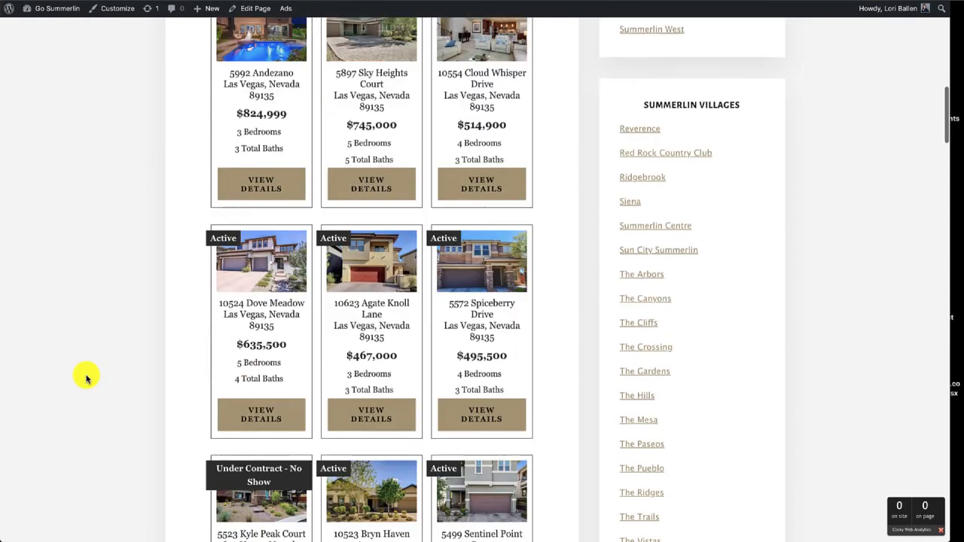
scroll(86, 378, down, 8)
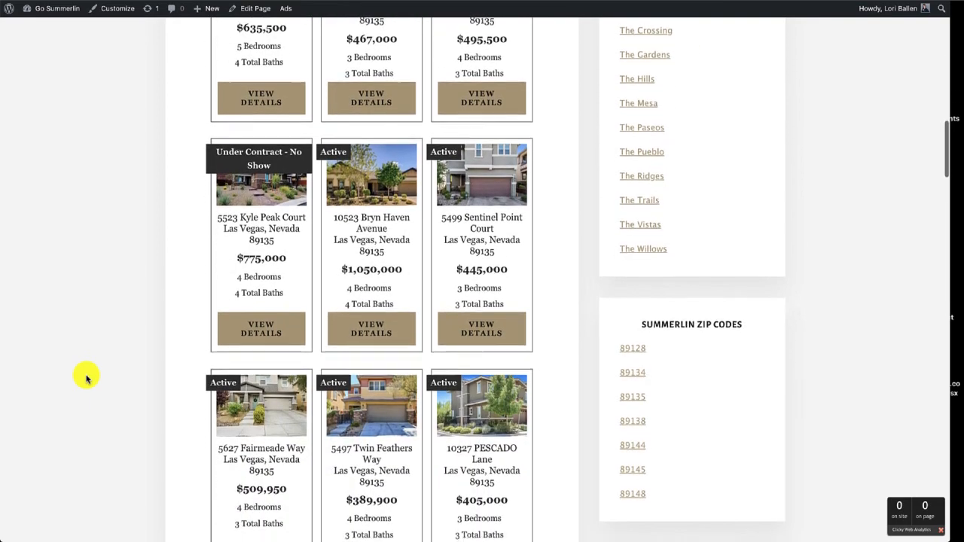
- Look through the rest of The Mesa village page and compare it with the Cara Vella page's two-column listings
scroll(86, 378, down, 7)
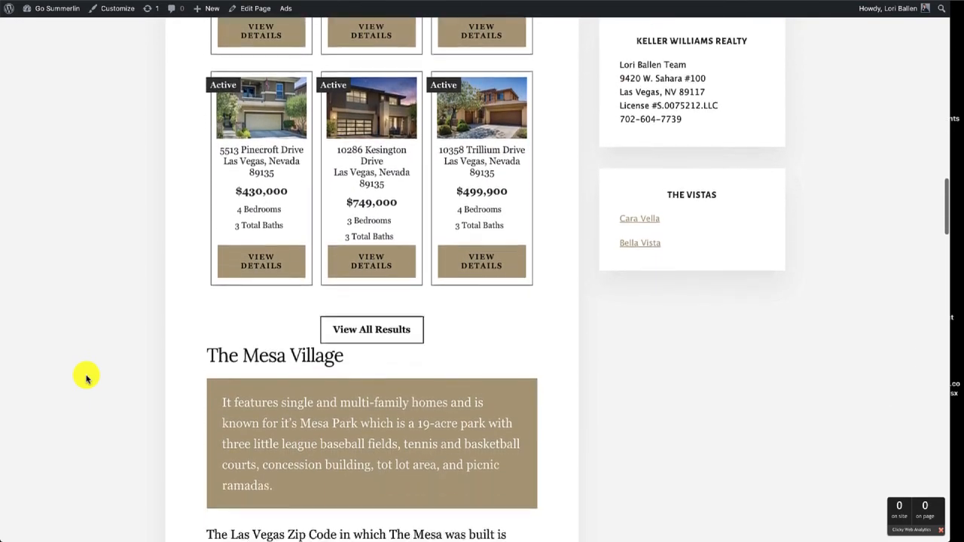
scroll(87, 378, down, 15)
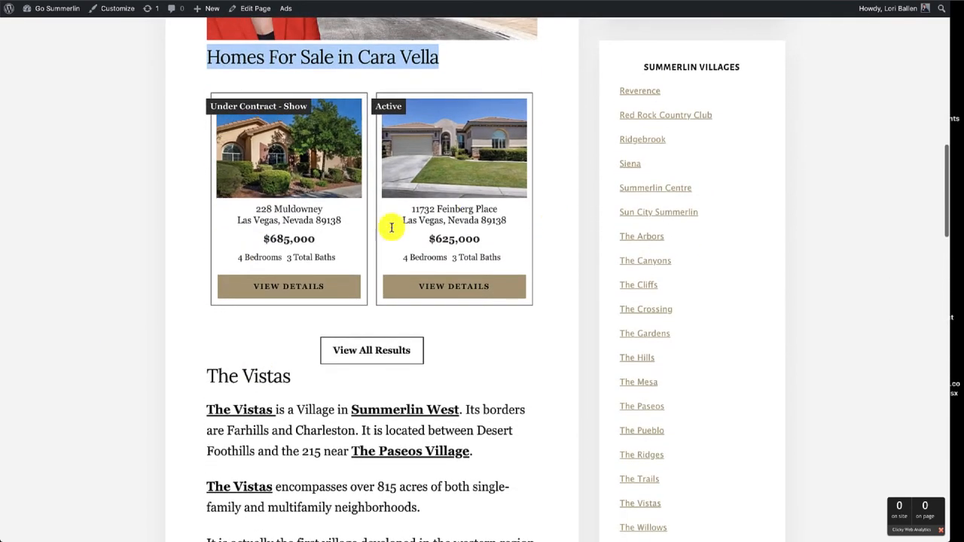
scroll(598, 200, down, 3)
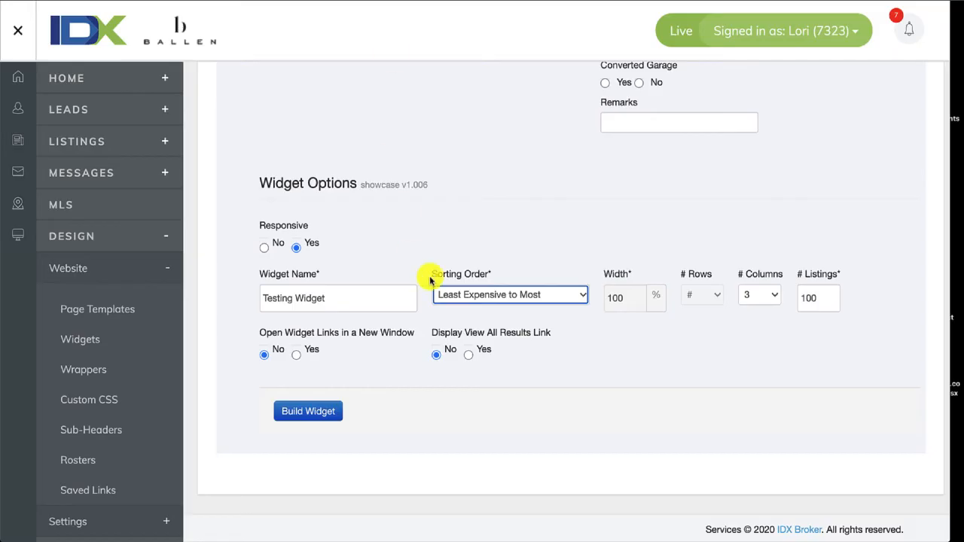
- Set the Testing Widget to 2 columns and 6 listings, enable its View All Results link, and build the widget
click(744, 293)
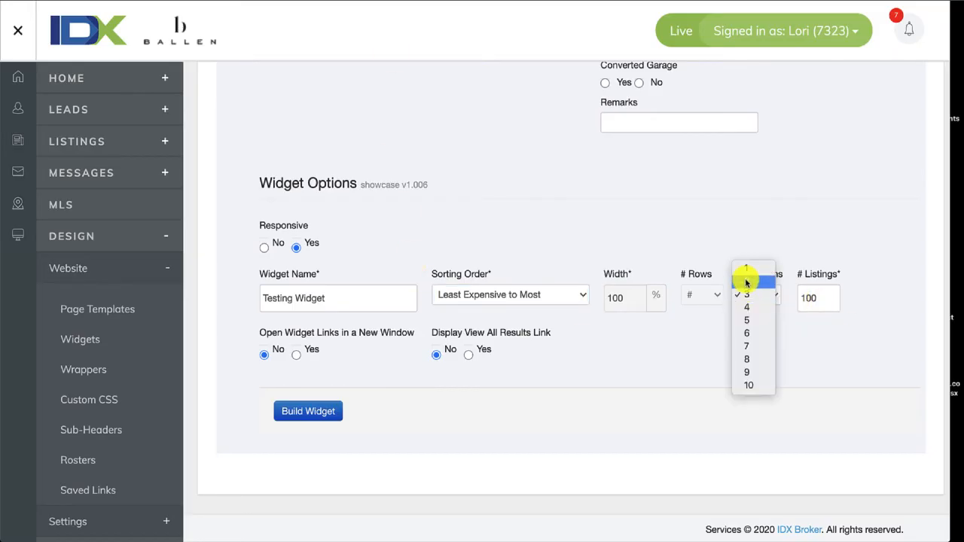
click(747, 283)
click(823, 299)
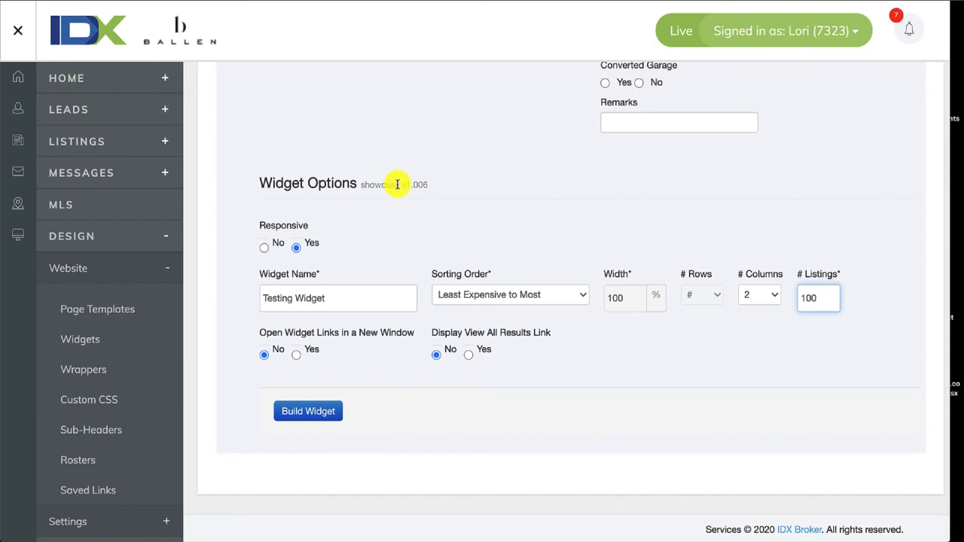
click(469, 358)
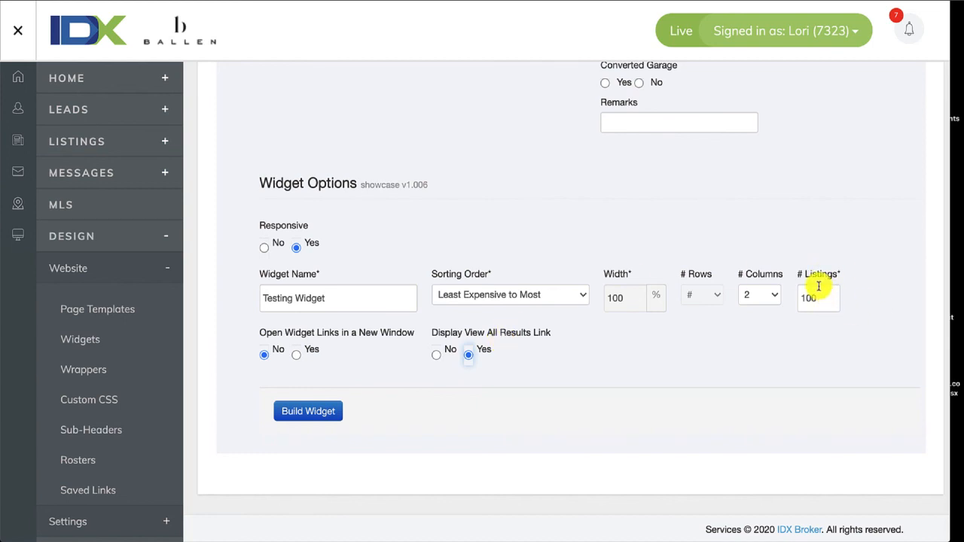
drag(824, 306, 772, 296)
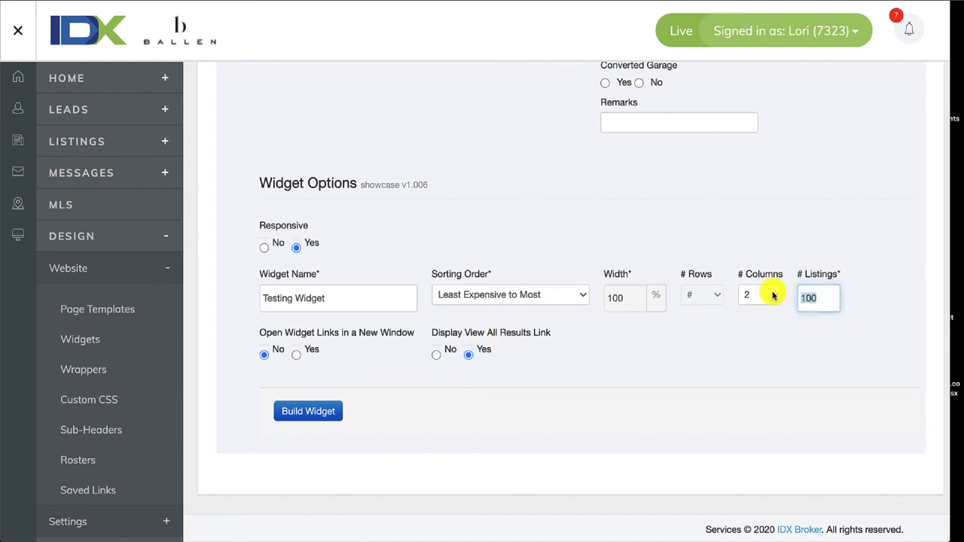
text(6)
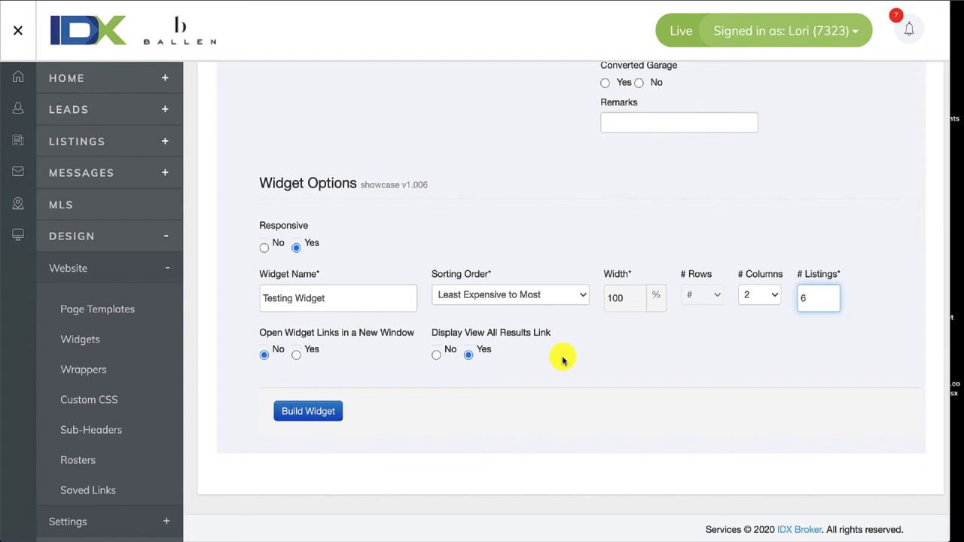
click(301, 418)
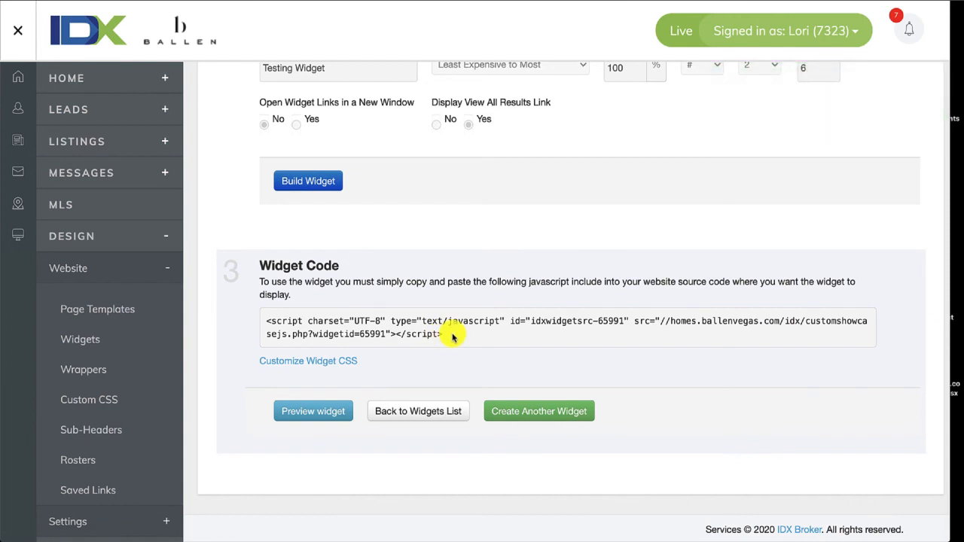
- Try to copy the Testing Widget's generated script code
drag(452, 338, 244, 302)
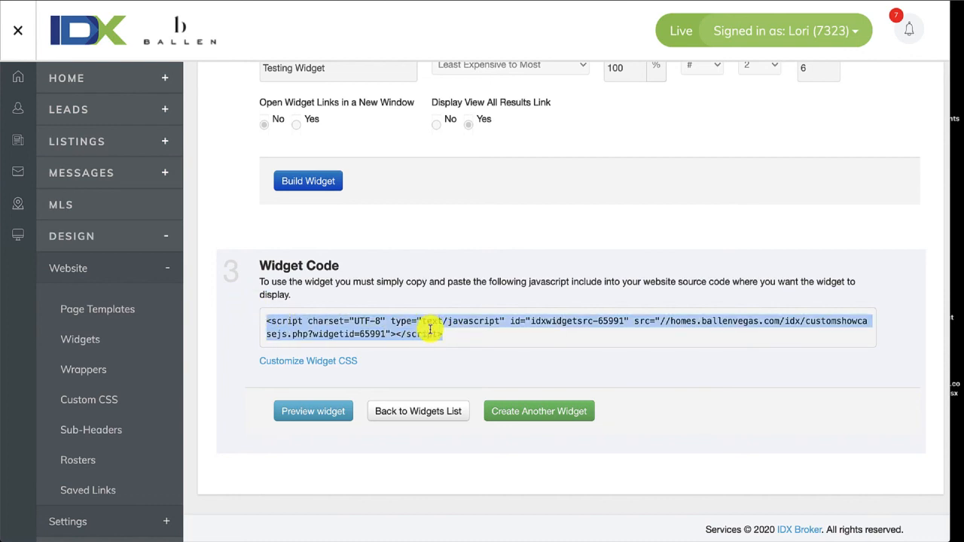
click(454, 339)
drag(457, 321, 241, 321)
click(454, 335)
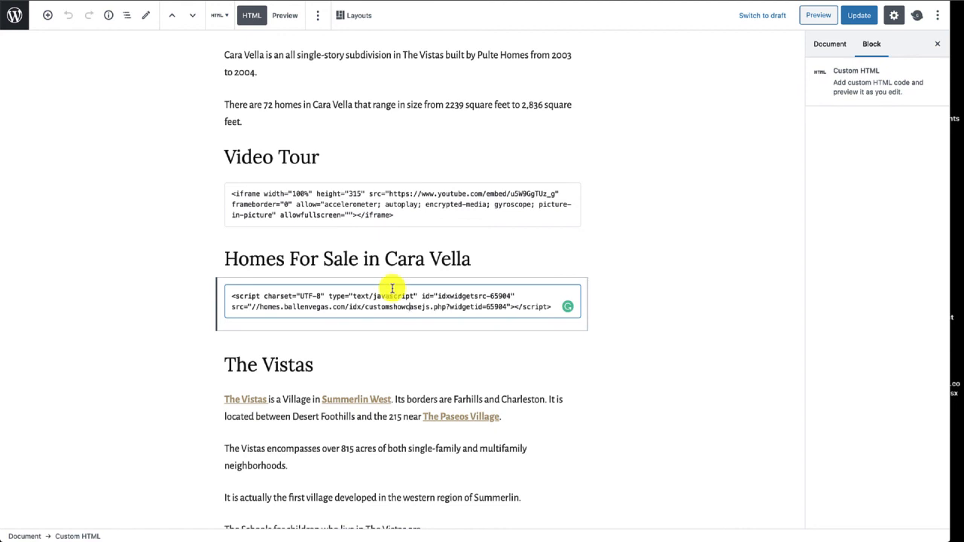
- In the Cara Vella page editor, insert a Custom HTML block directly below the "Homes For Sale in Cara Vella" heading
scroll(392, 288, down, 3)
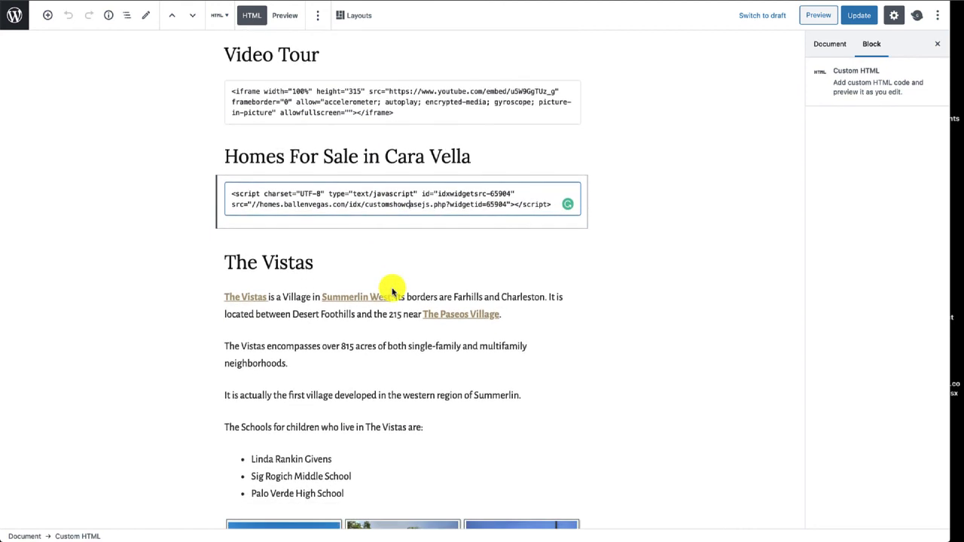
click(513, 153)
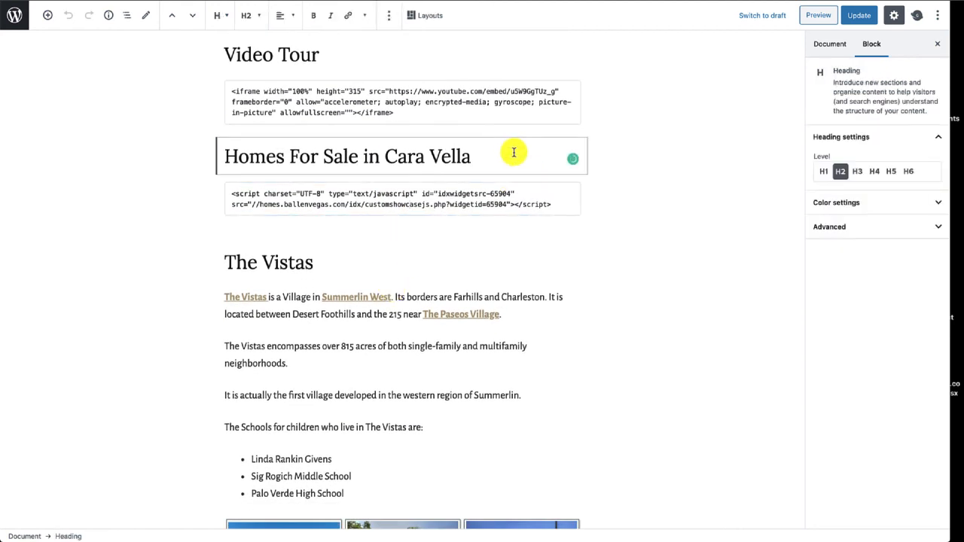
key(Return)
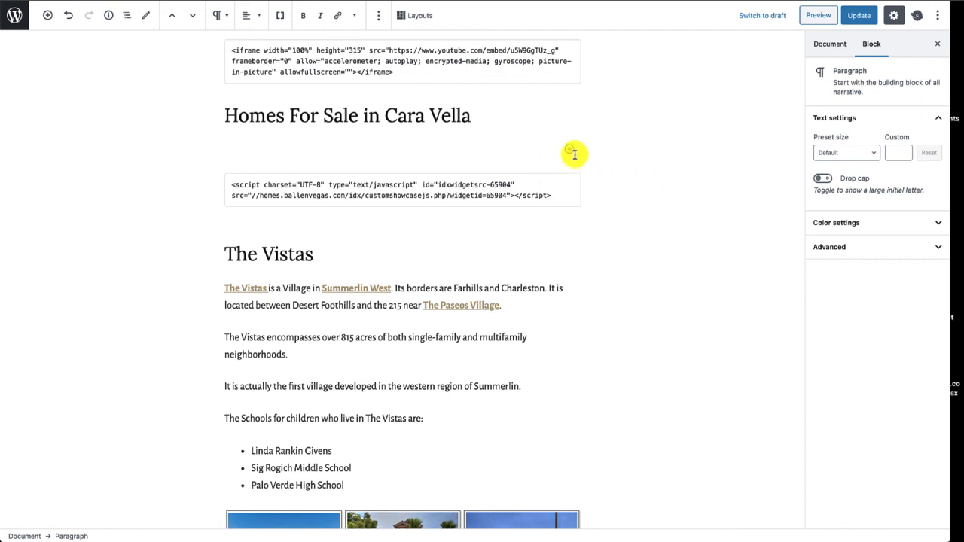
click(570, 150)
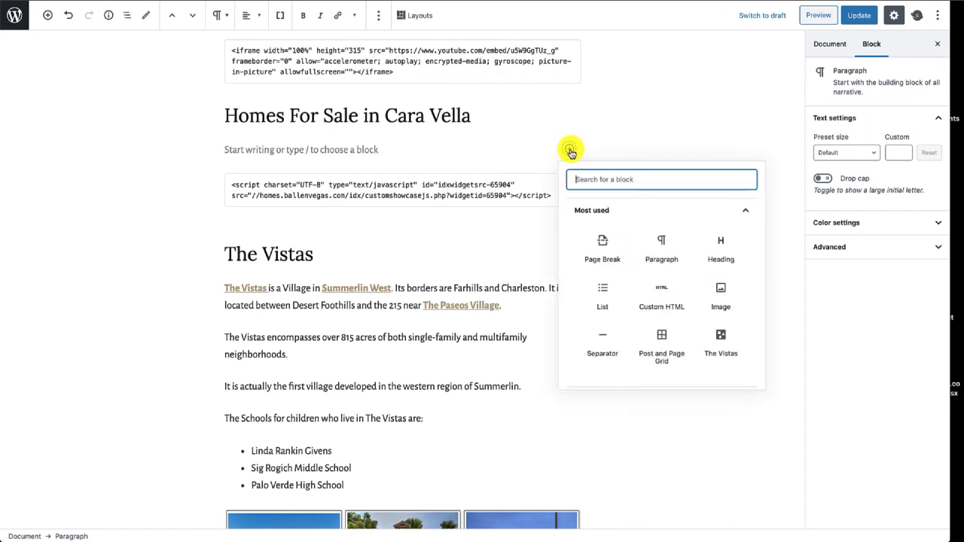
text(h)
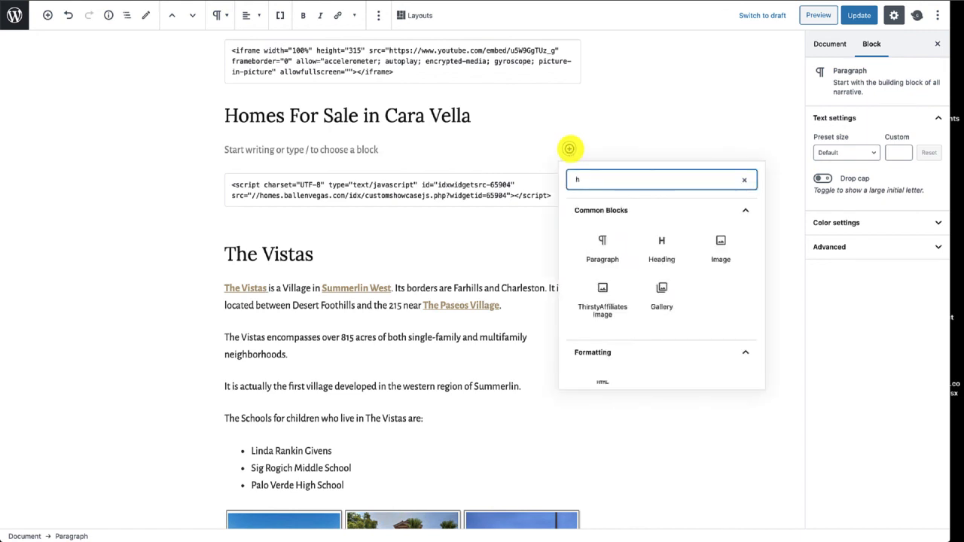
text(tm)
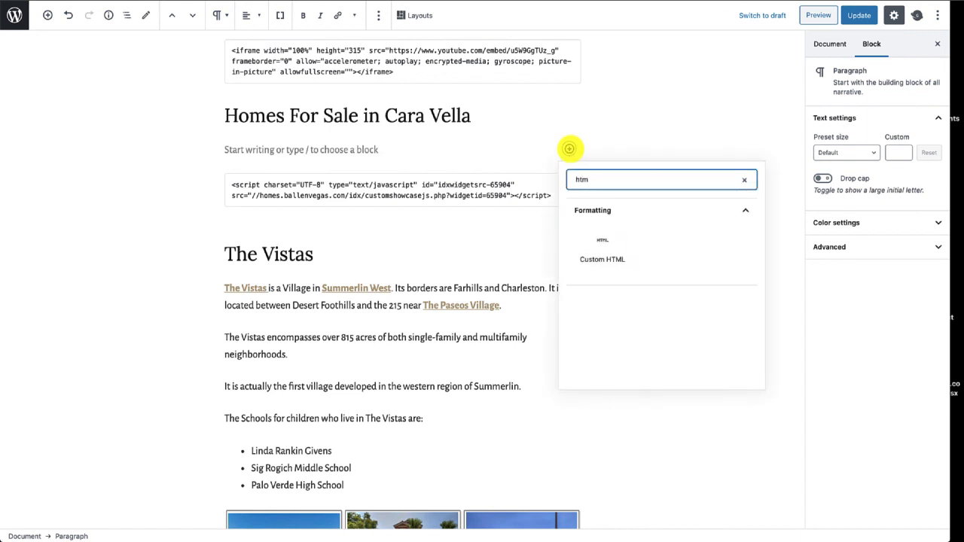
click(602, 259)
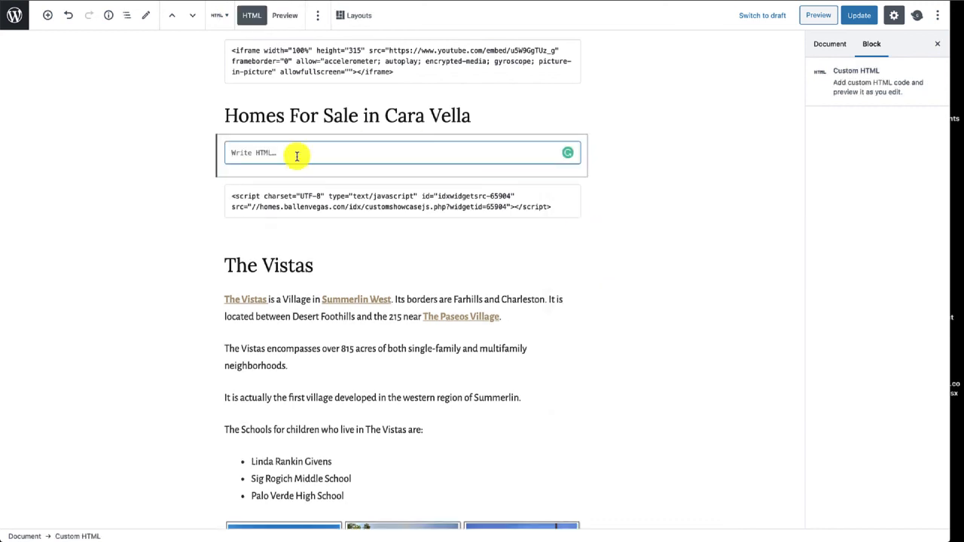
text(FB10)
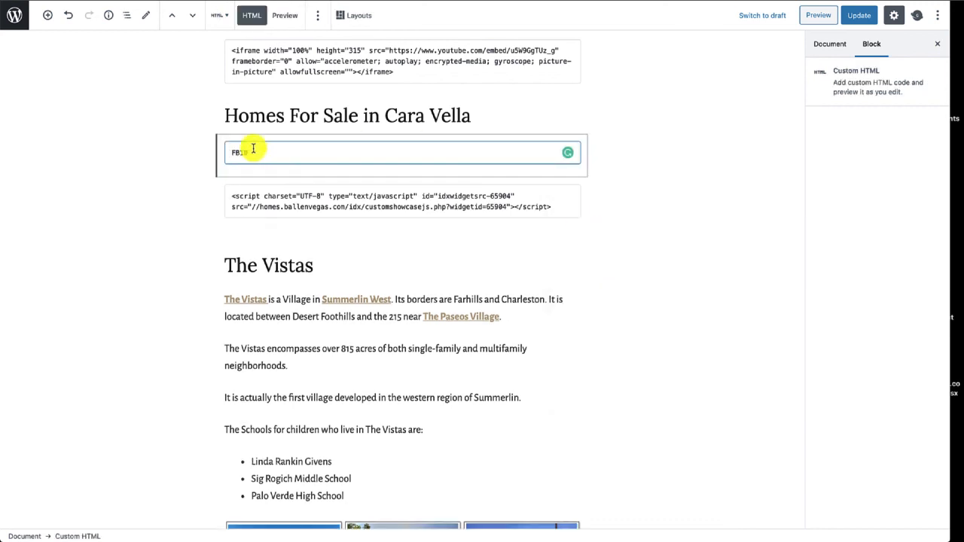
key(BackSpace)
key(BackSpace)
key(BackSpace)
key(BackSpace)
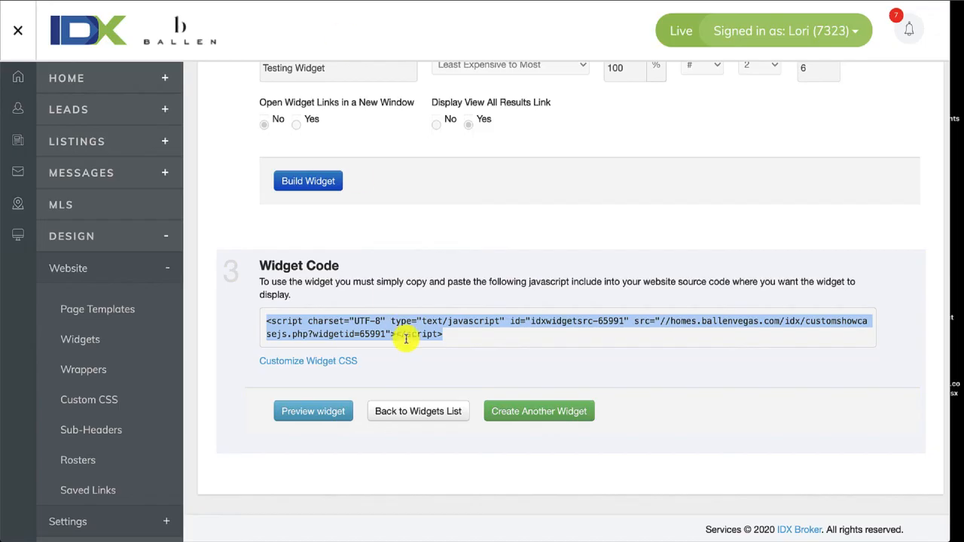
- Copy the full Testing Widget script from IDX Broker and paste it into the empty Custom HTML block on the Cara Vella page
double_click(389, 323)
key(super+a)
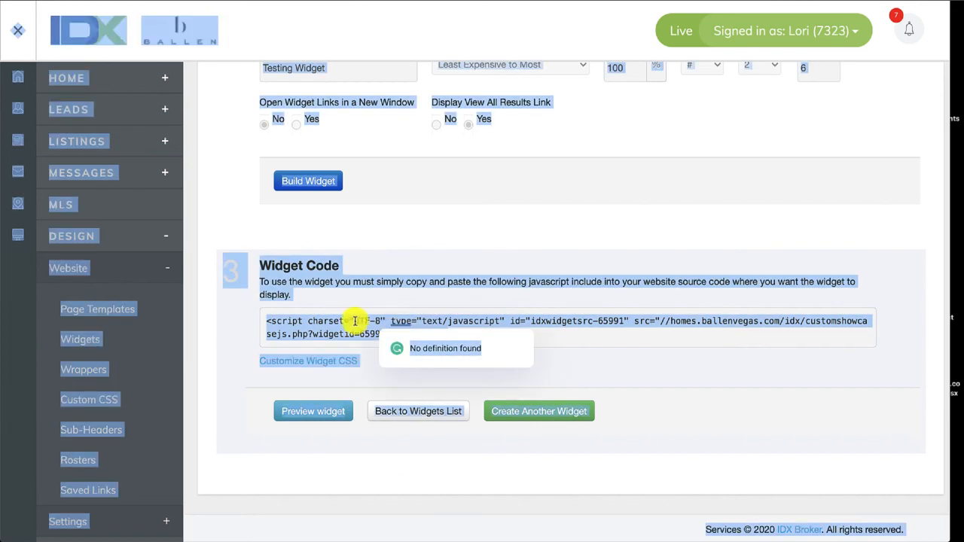
click(355, 322)
drag(467, 336, 254, 322)
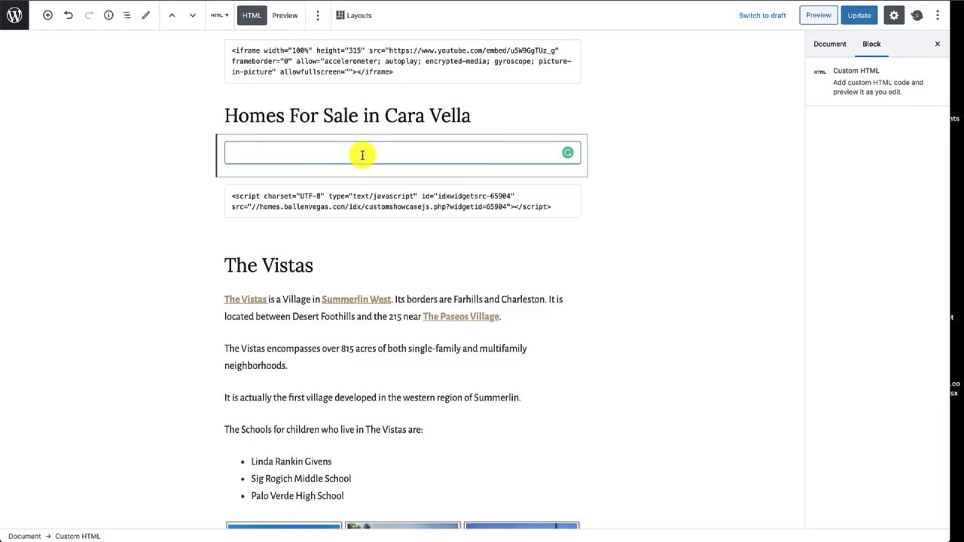
text(<script charset="UTF-8" type="text/javascript" id="idxwidgetsrc-65991" src="//homes.ballenvegas.com/idx/customshowcasejs.php?widgetid=65991"></script>)
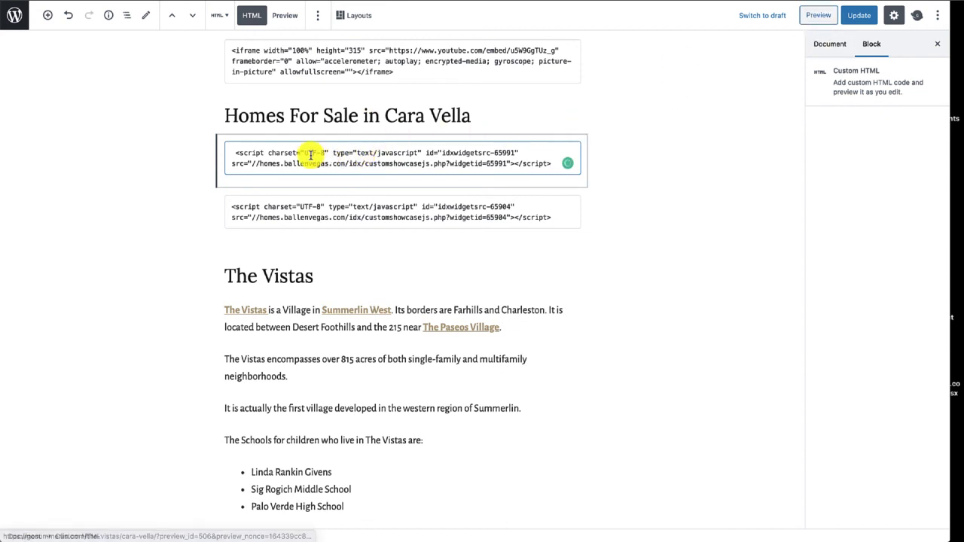
click(175, 141)
click(296, 151)
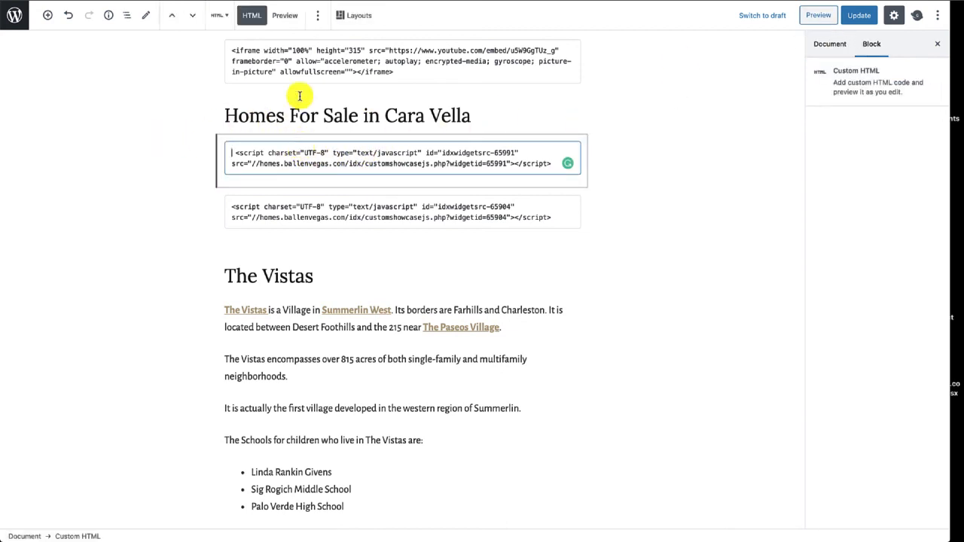
- Preview the new Custom HTML block and examine how its showcase listings are laid out in the Cara Vella page
click(284, 16)
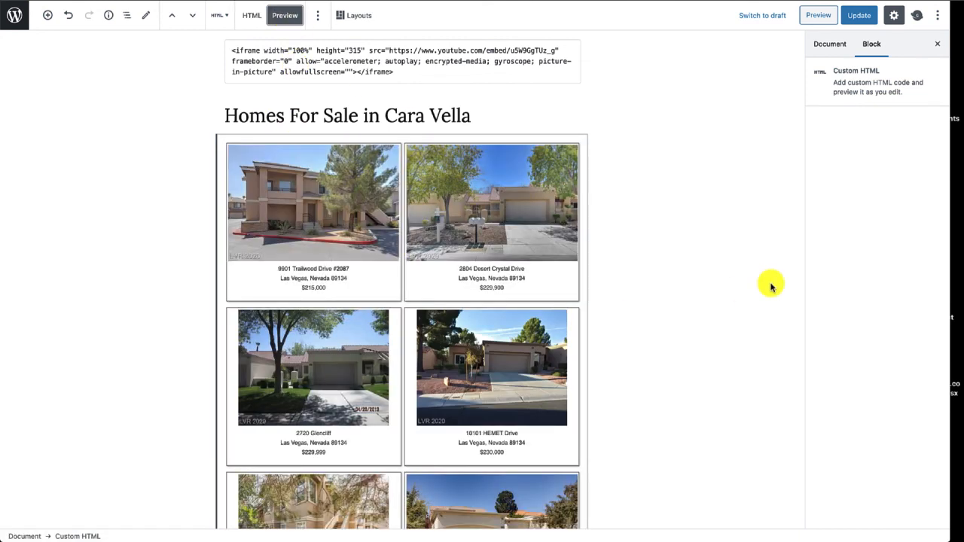
scroll(771, 286, down, 5)
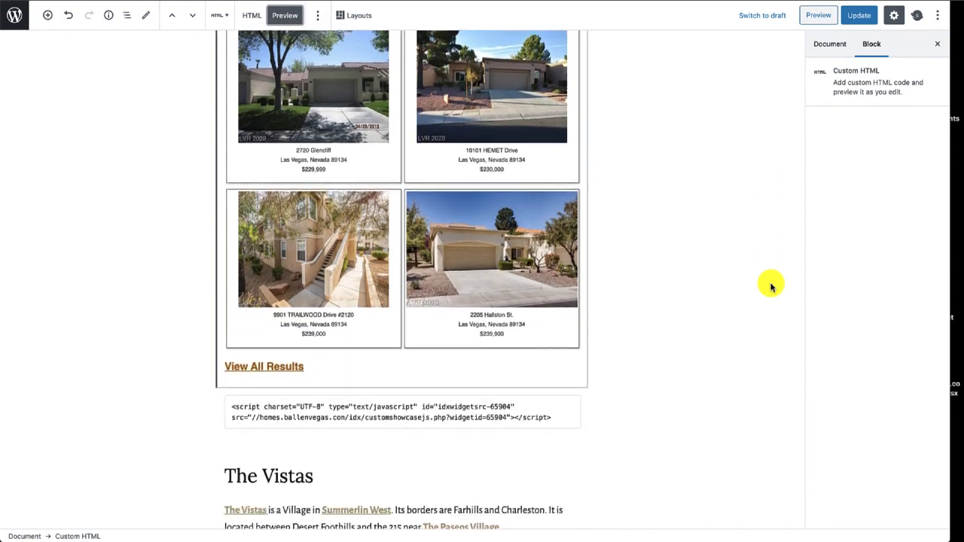
scroll(770, 286, up, 7)
scroll(770, 287, up, 1)
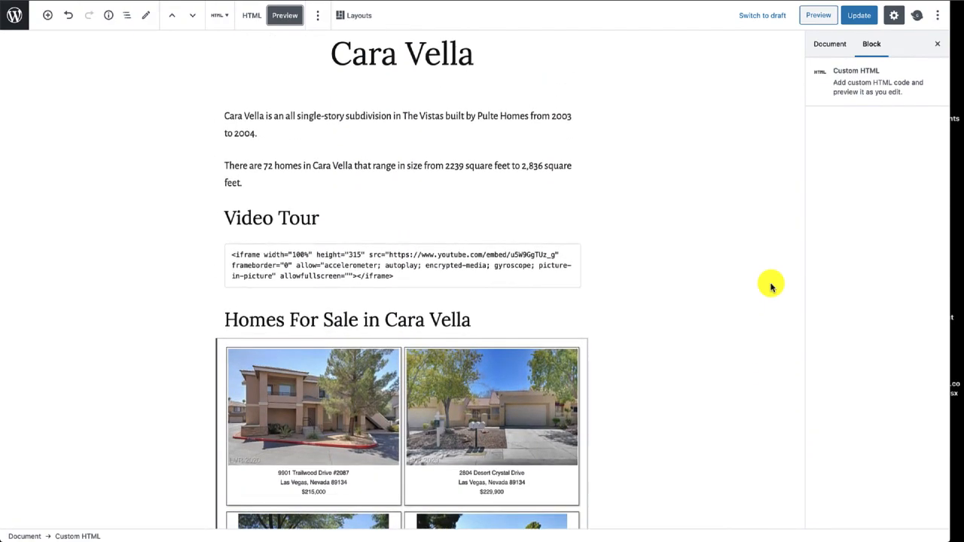
scroll(770, 287, down, 12)
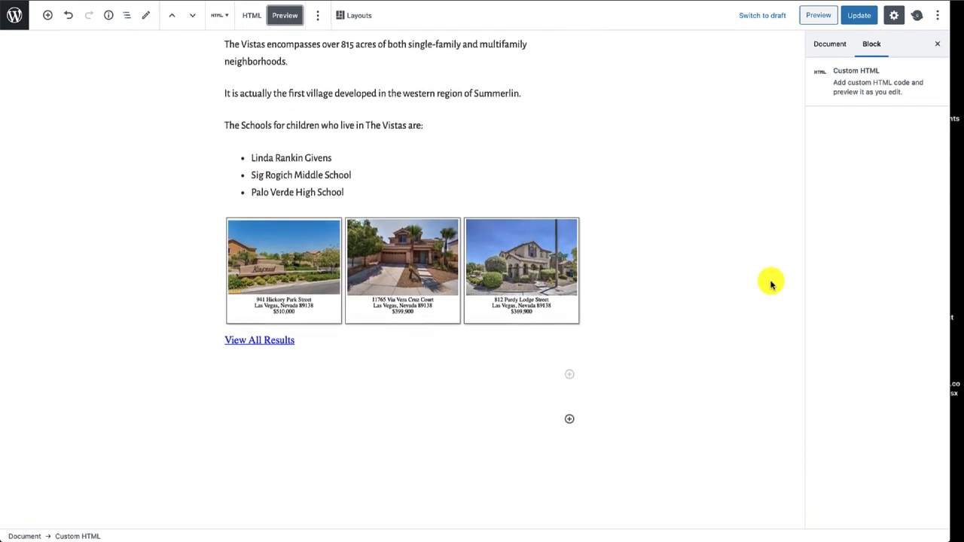
scroll(770, 285, down, 2)
scroll(770, 284, up, 13)
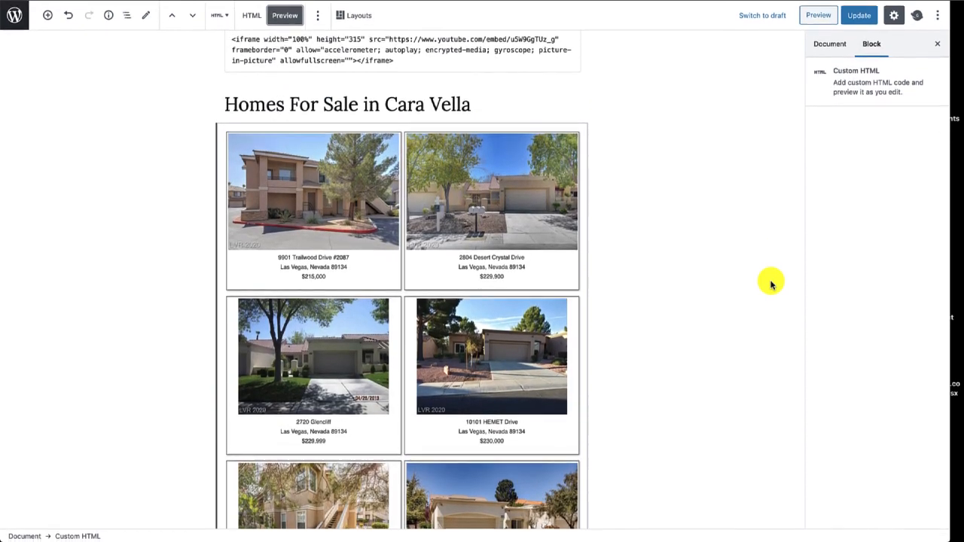